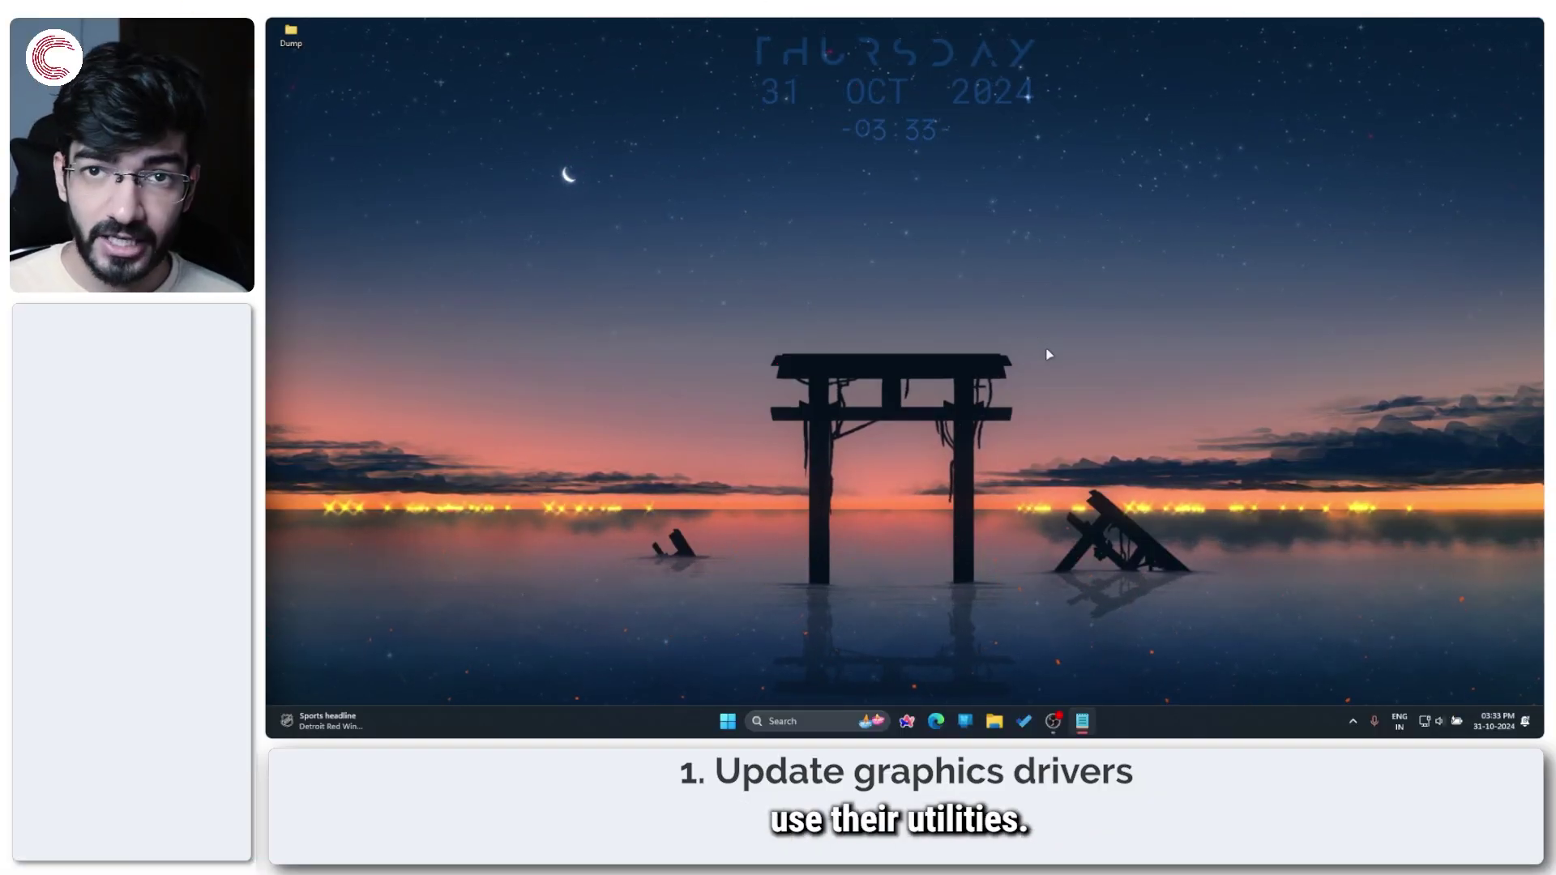
# Step: Launch GeForce Experience from a Start menu search for 'nvidia'
pyautogui.press('super')
pyautogui.write('nvi')
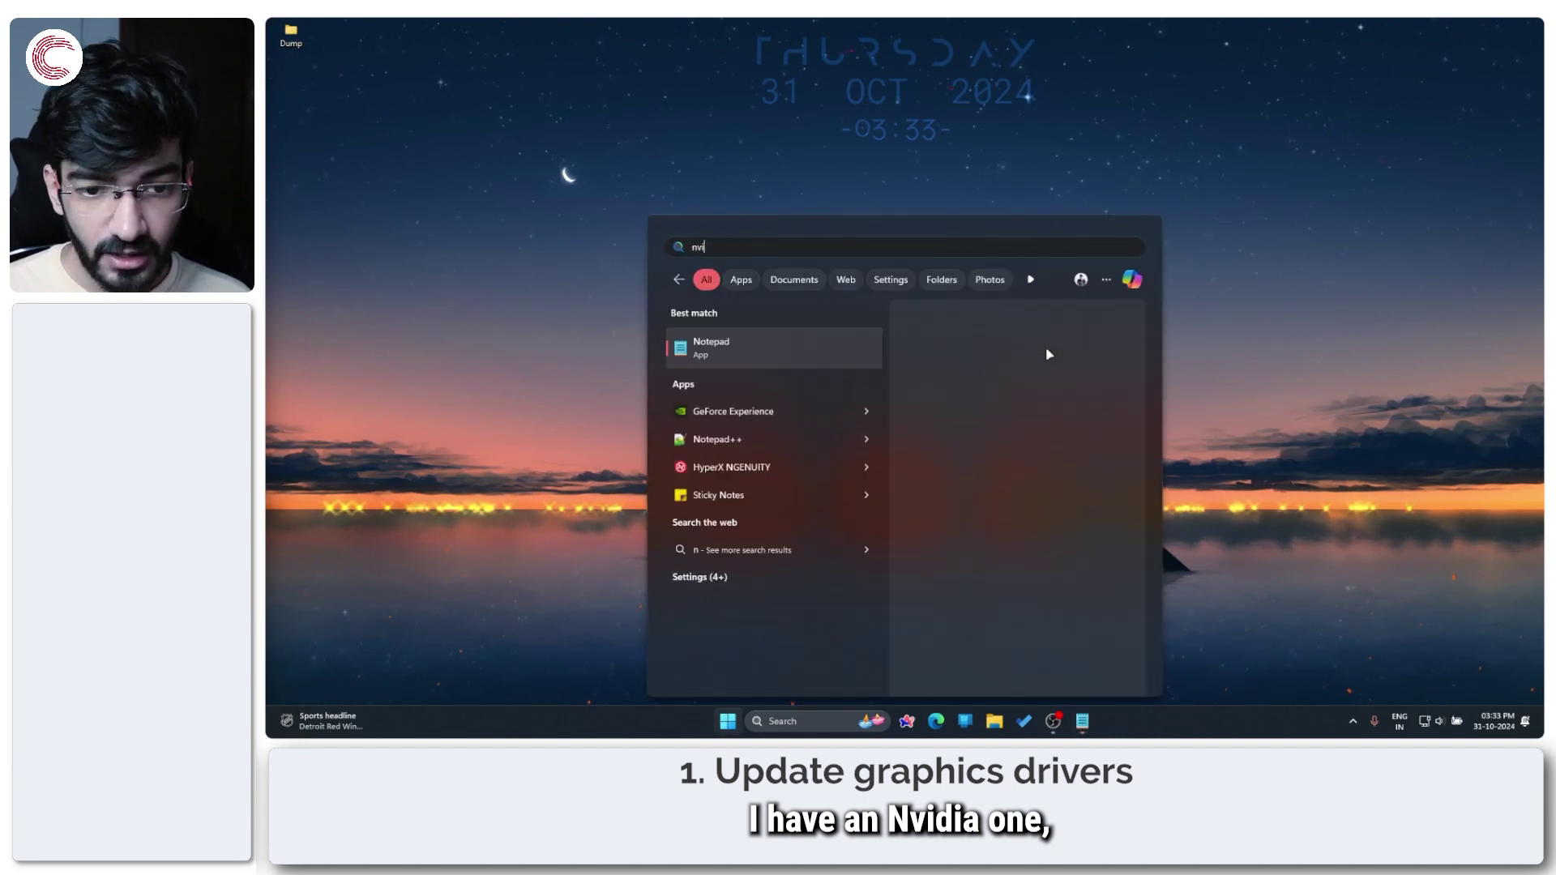
pyautogui.write('dia')
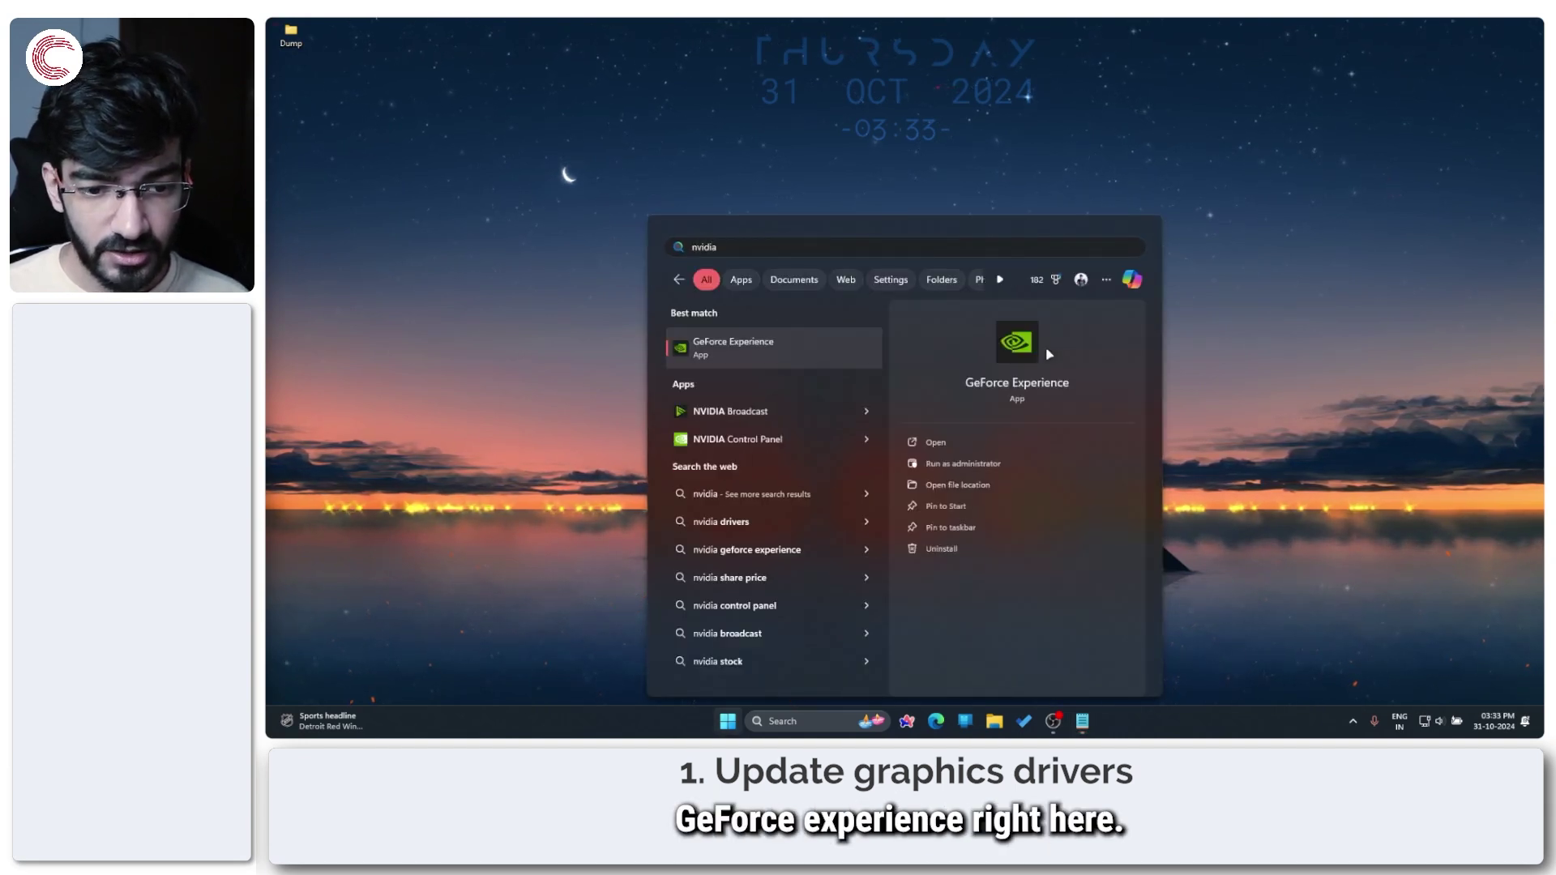
pyautogui.click(735, 353)
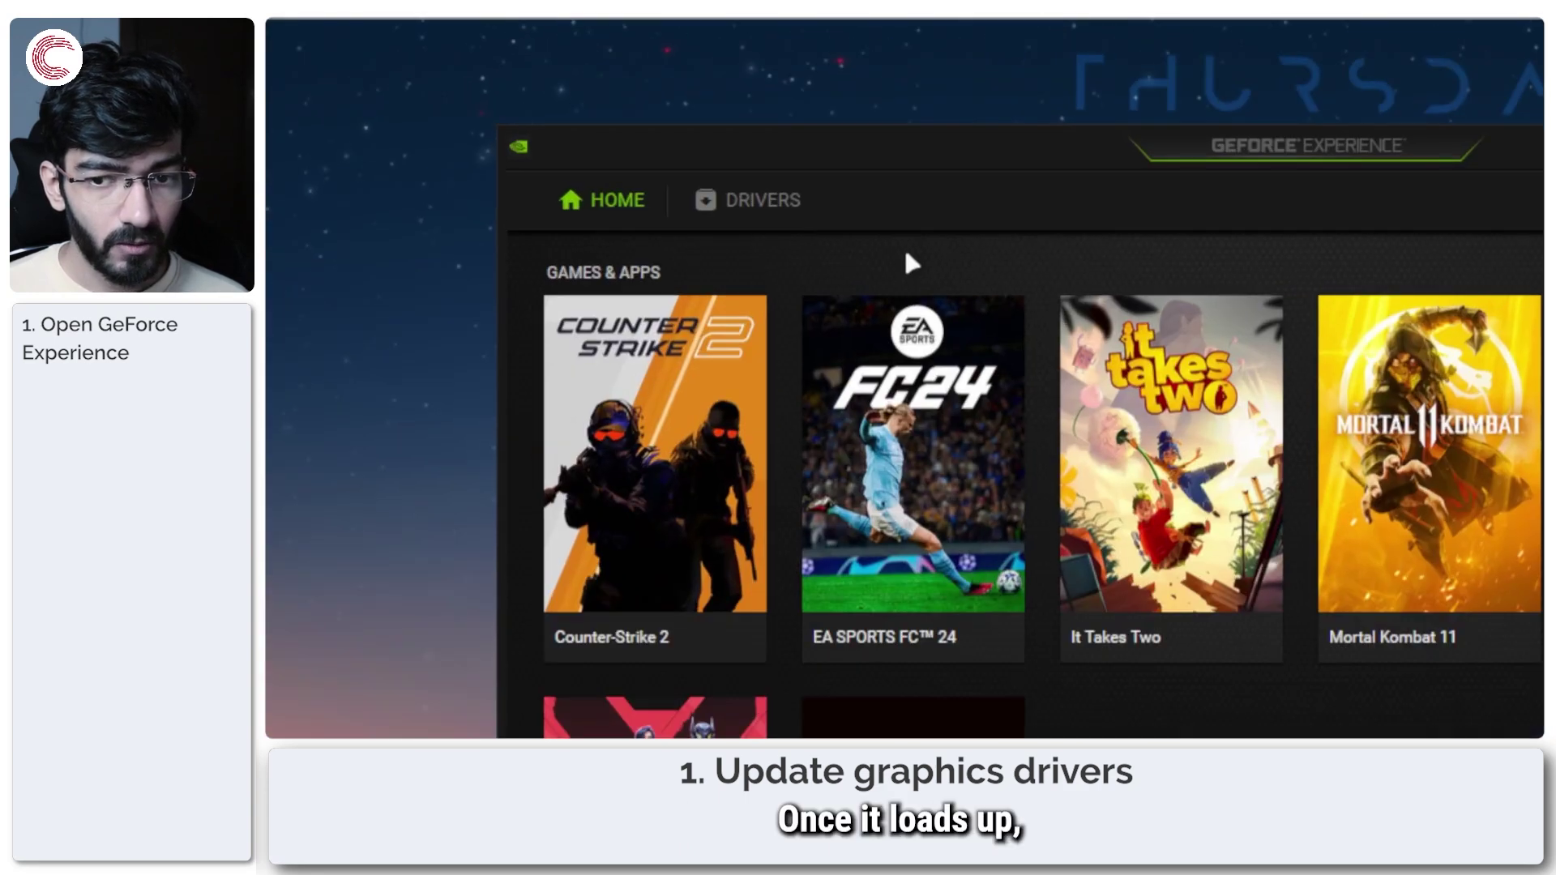
# Step: Check Drivers to confirm the latest Game Ready driver is installed, then close GeForce Experience
pyautogui.click(784, 215)
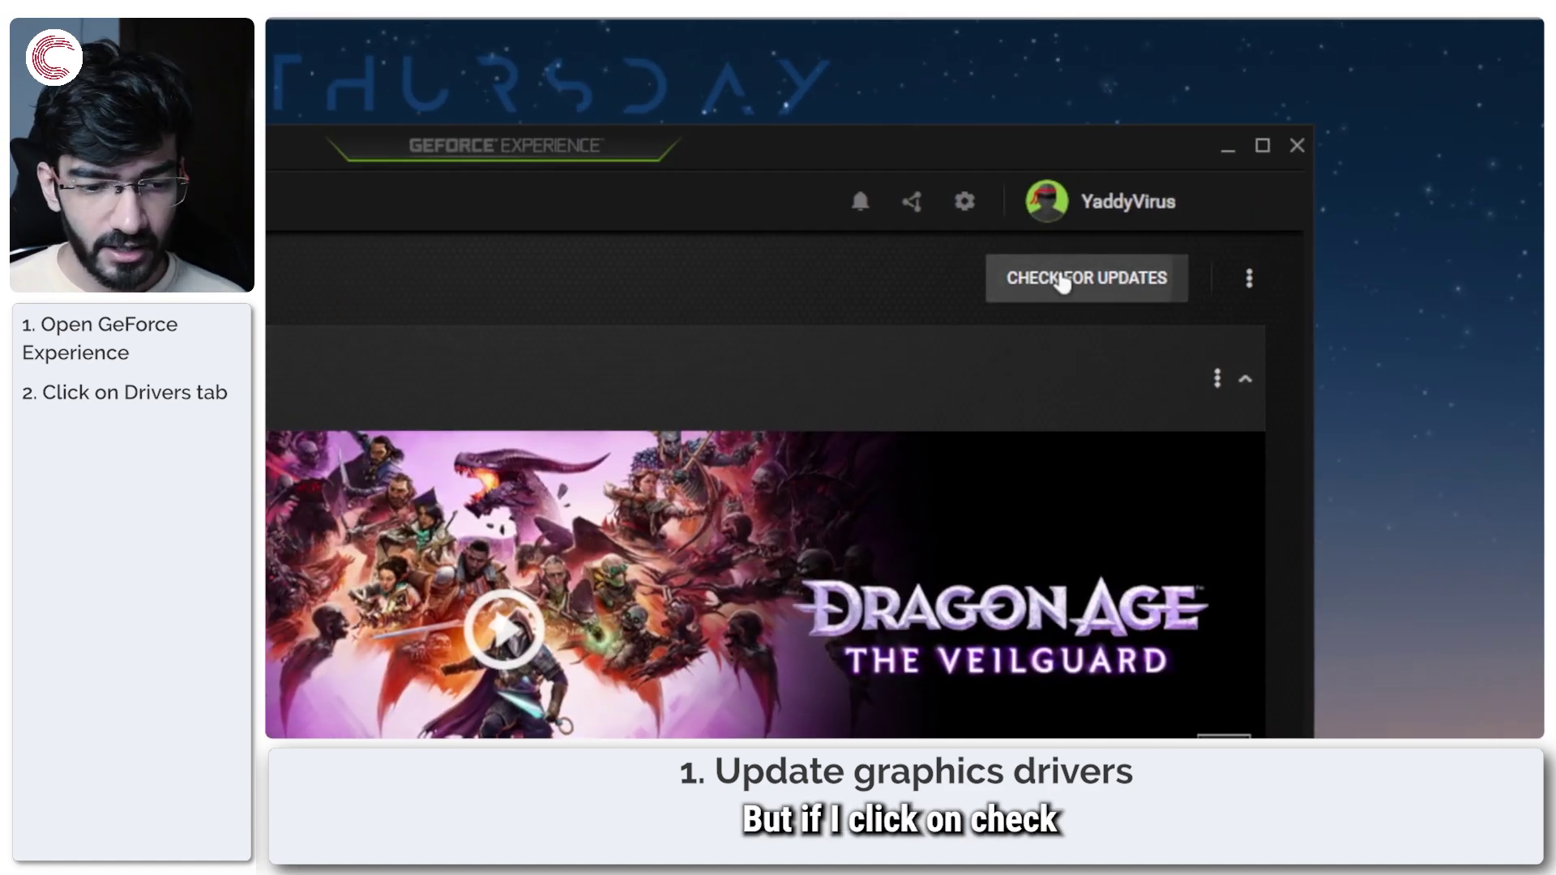
pyautogui.click(1062, 283)
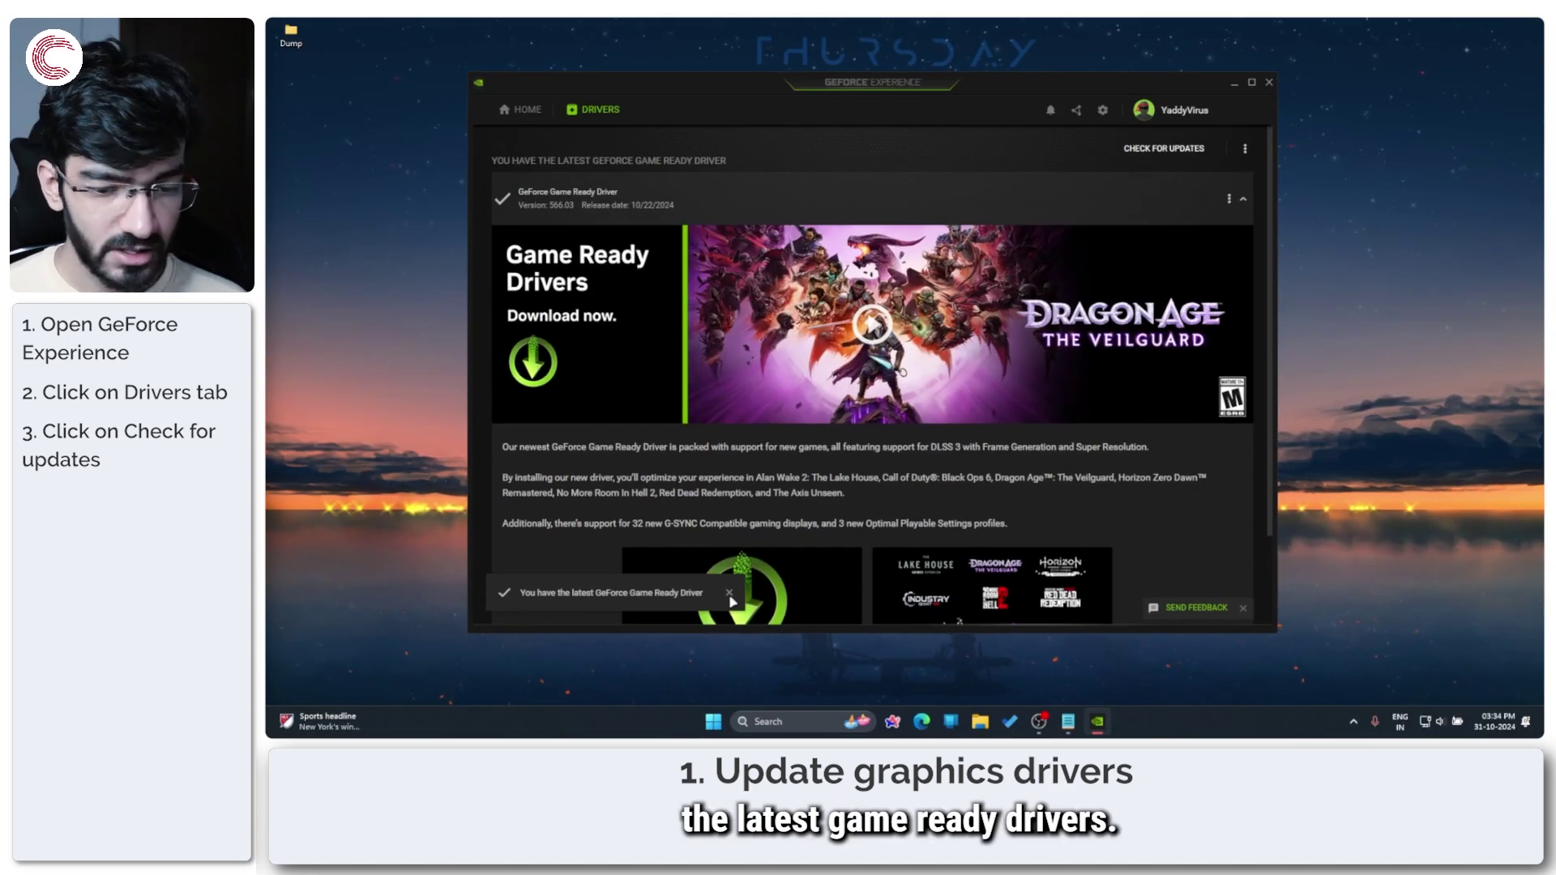
pyautogui.click(730, 593)
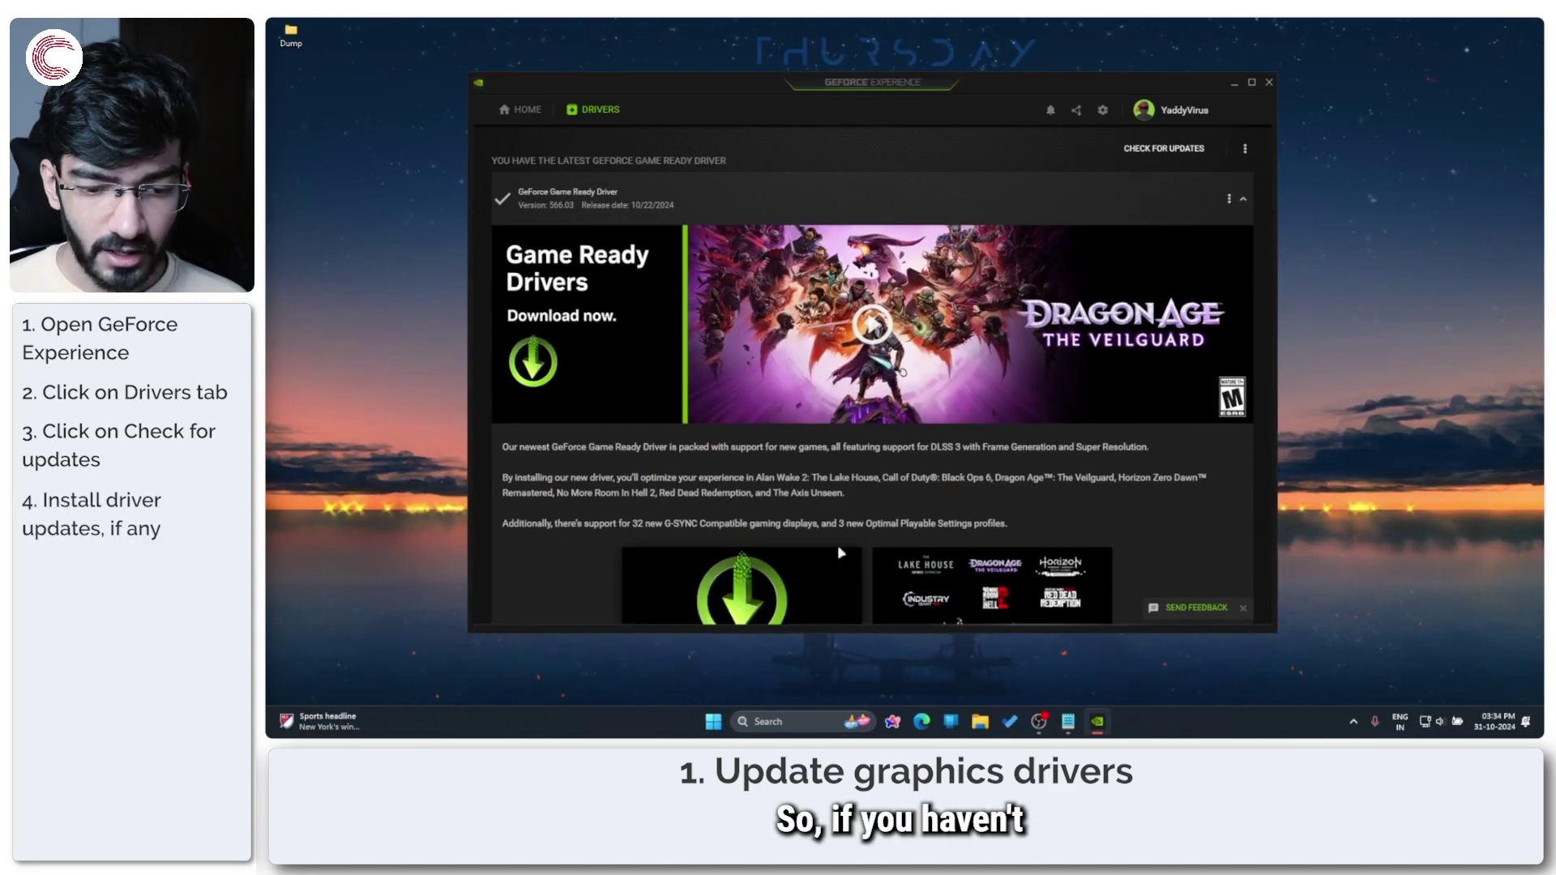
pyautogui.click(1269, 86)
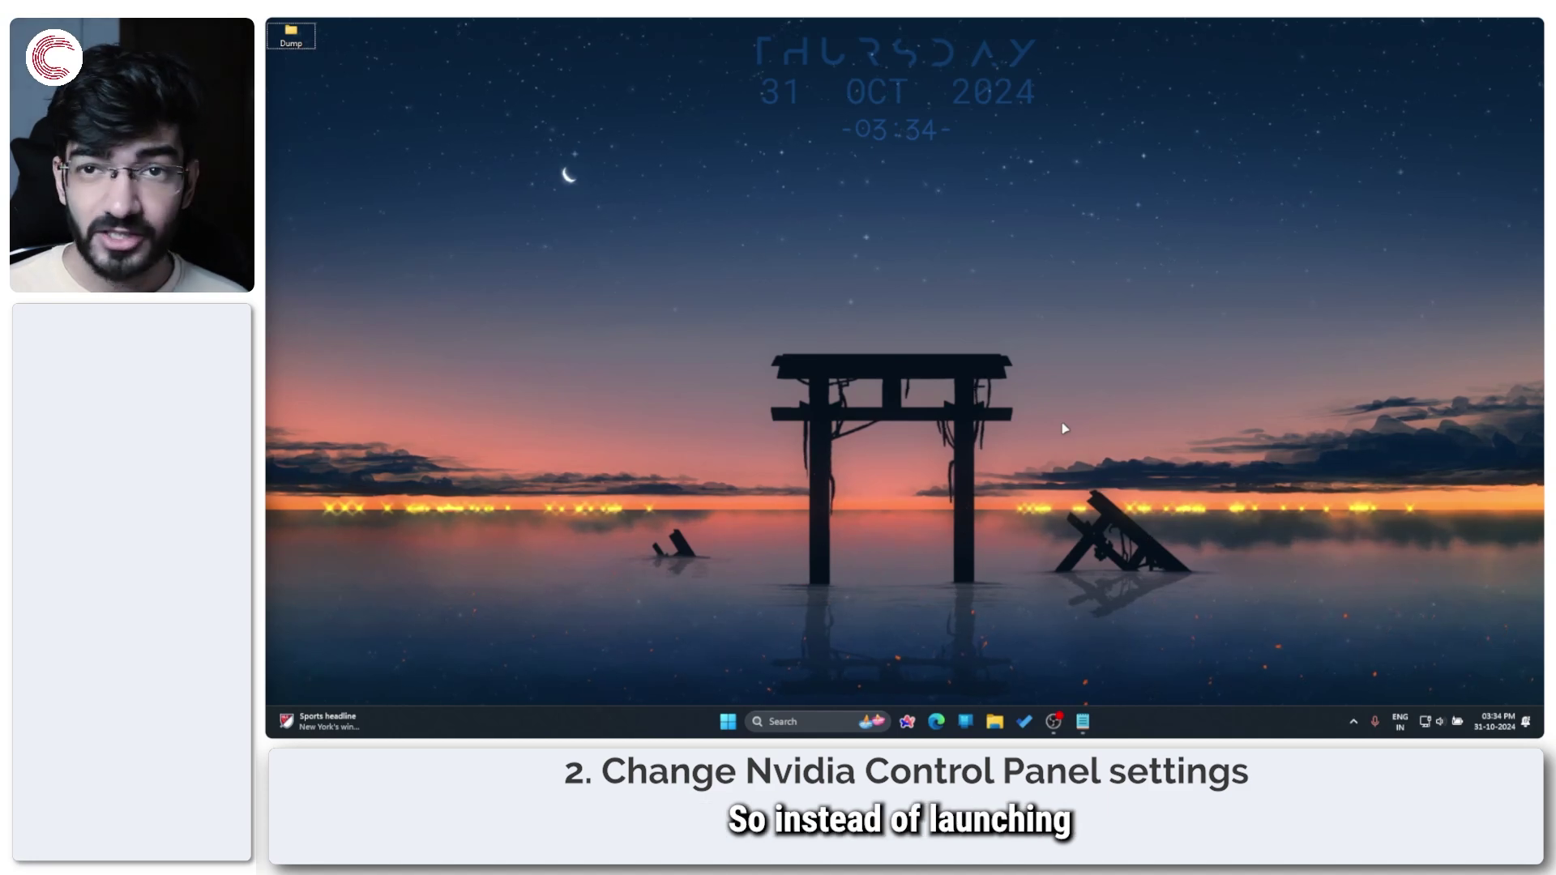
# Step: Launch NVIDIA Control Panel from a Start menu search for 'nvidia control'
pyautogui.press('super')
pyautogui.write('nv')
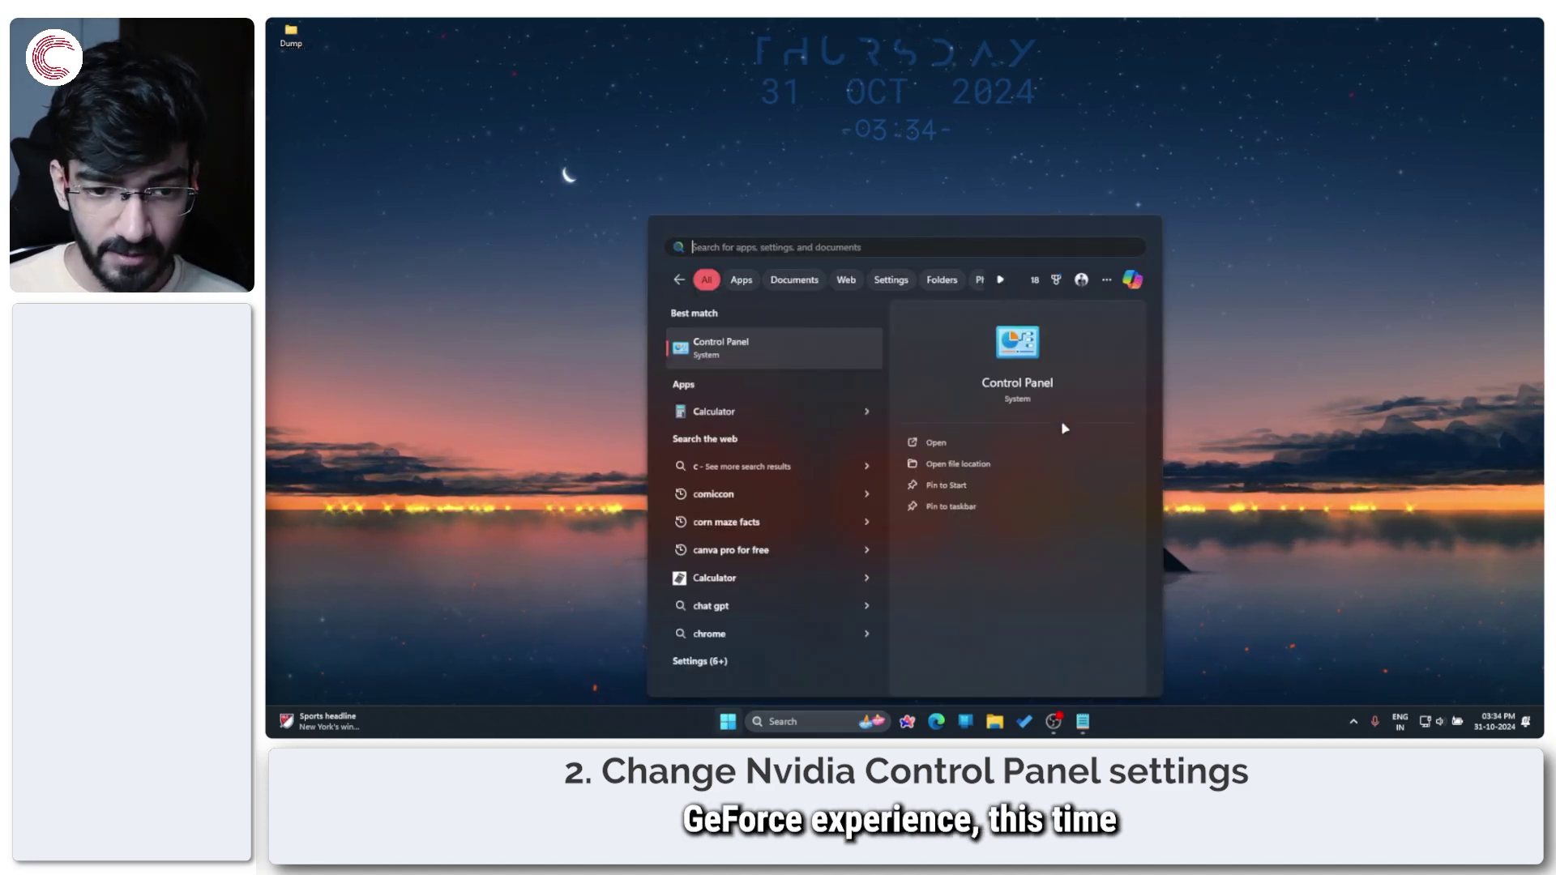
pyautogui.write('idia control')
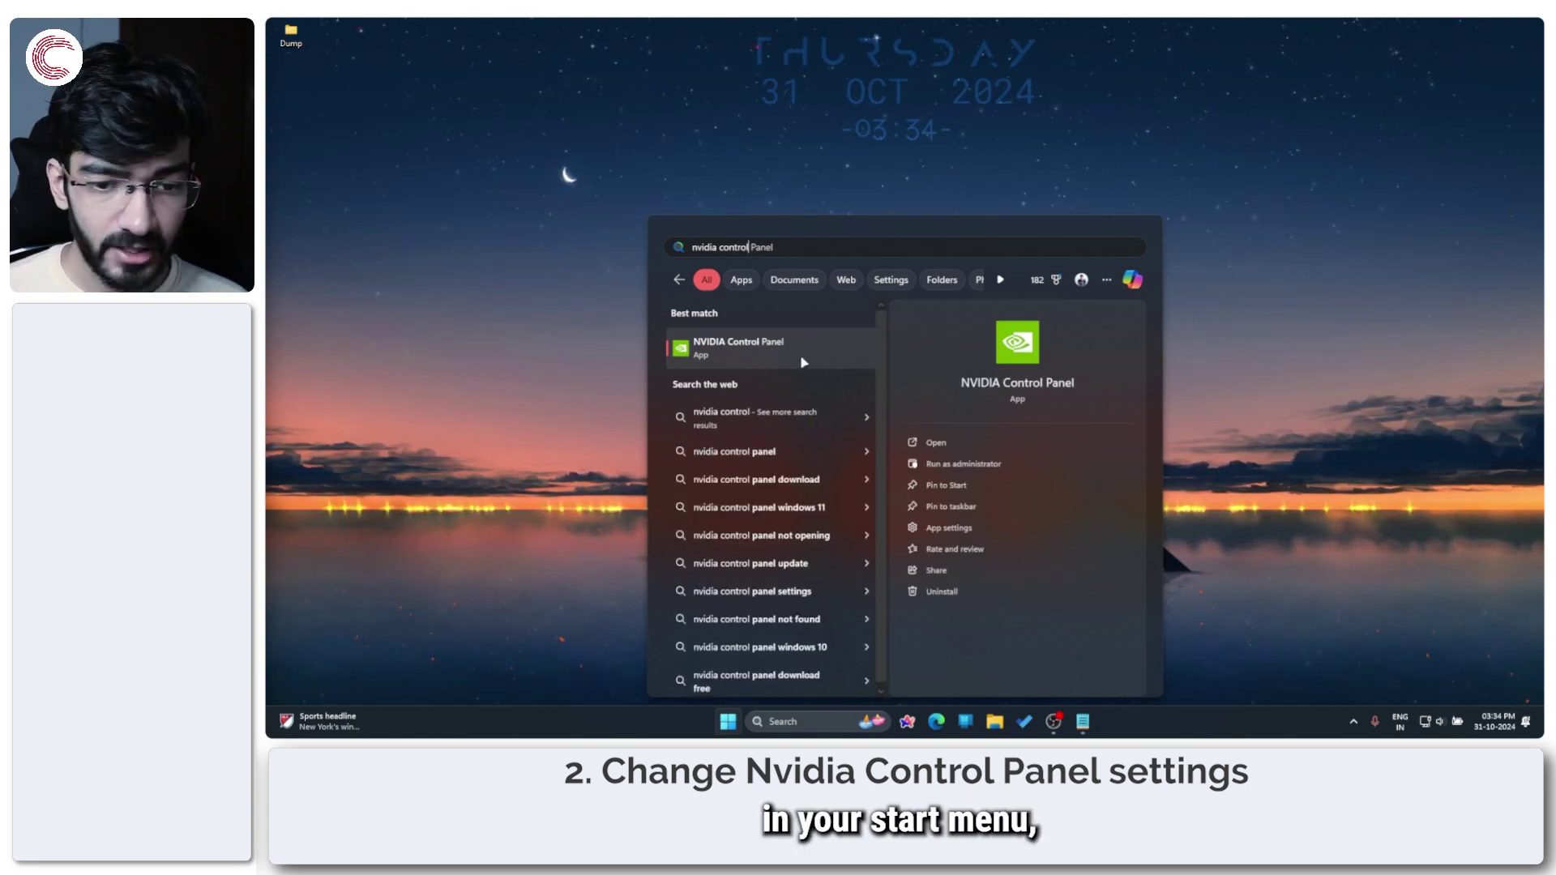
pyautogui.click(803, 363)
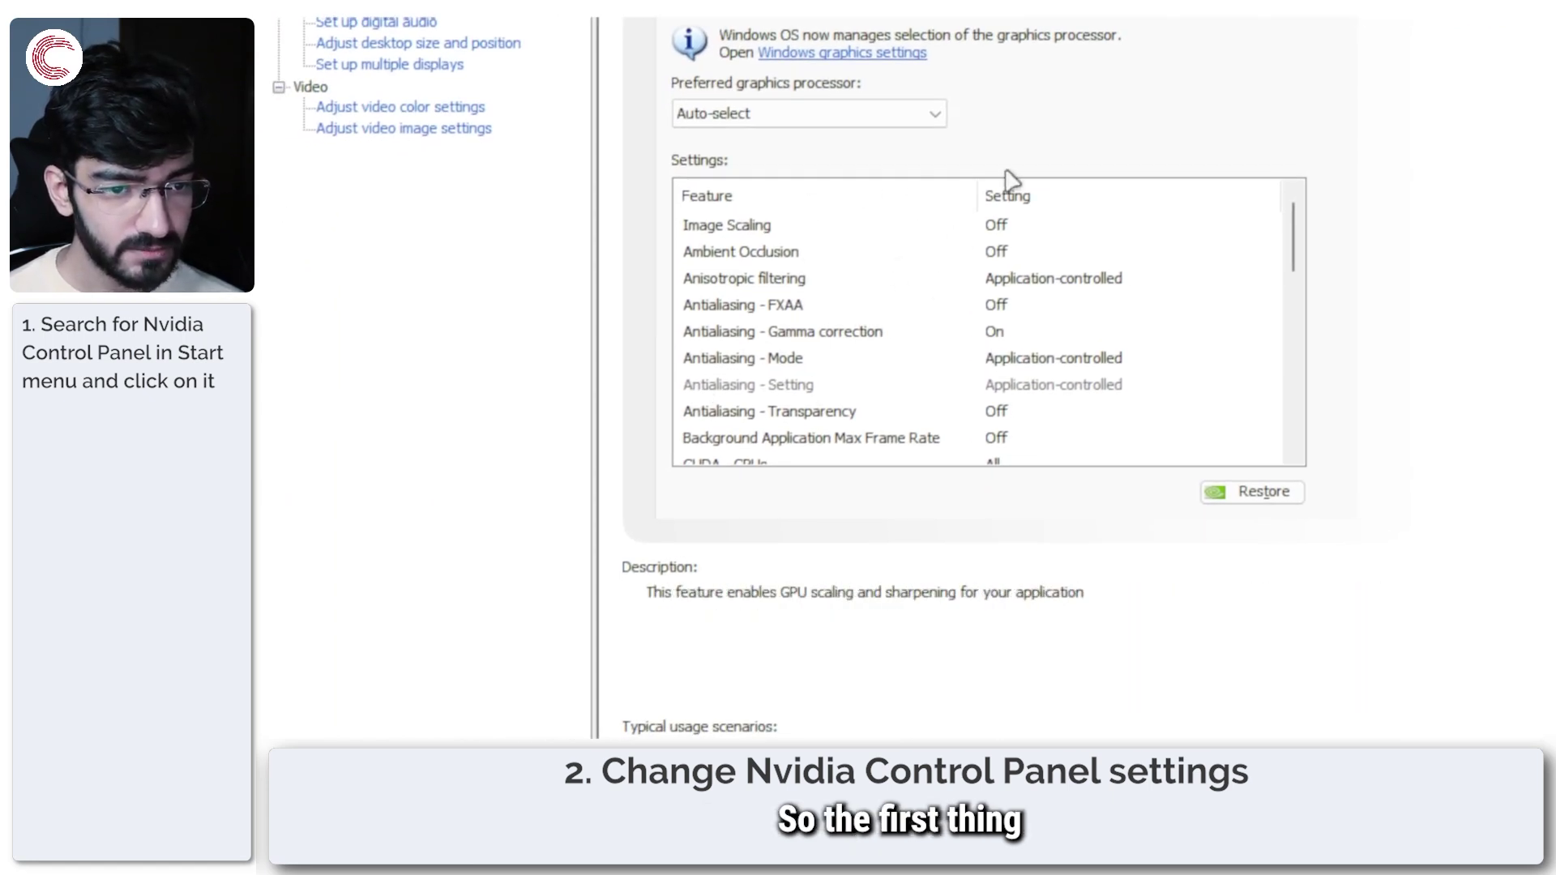
pyautogui.scroll(-2, 910, 304)
pyautogui.scroll(-1, 914, 303)
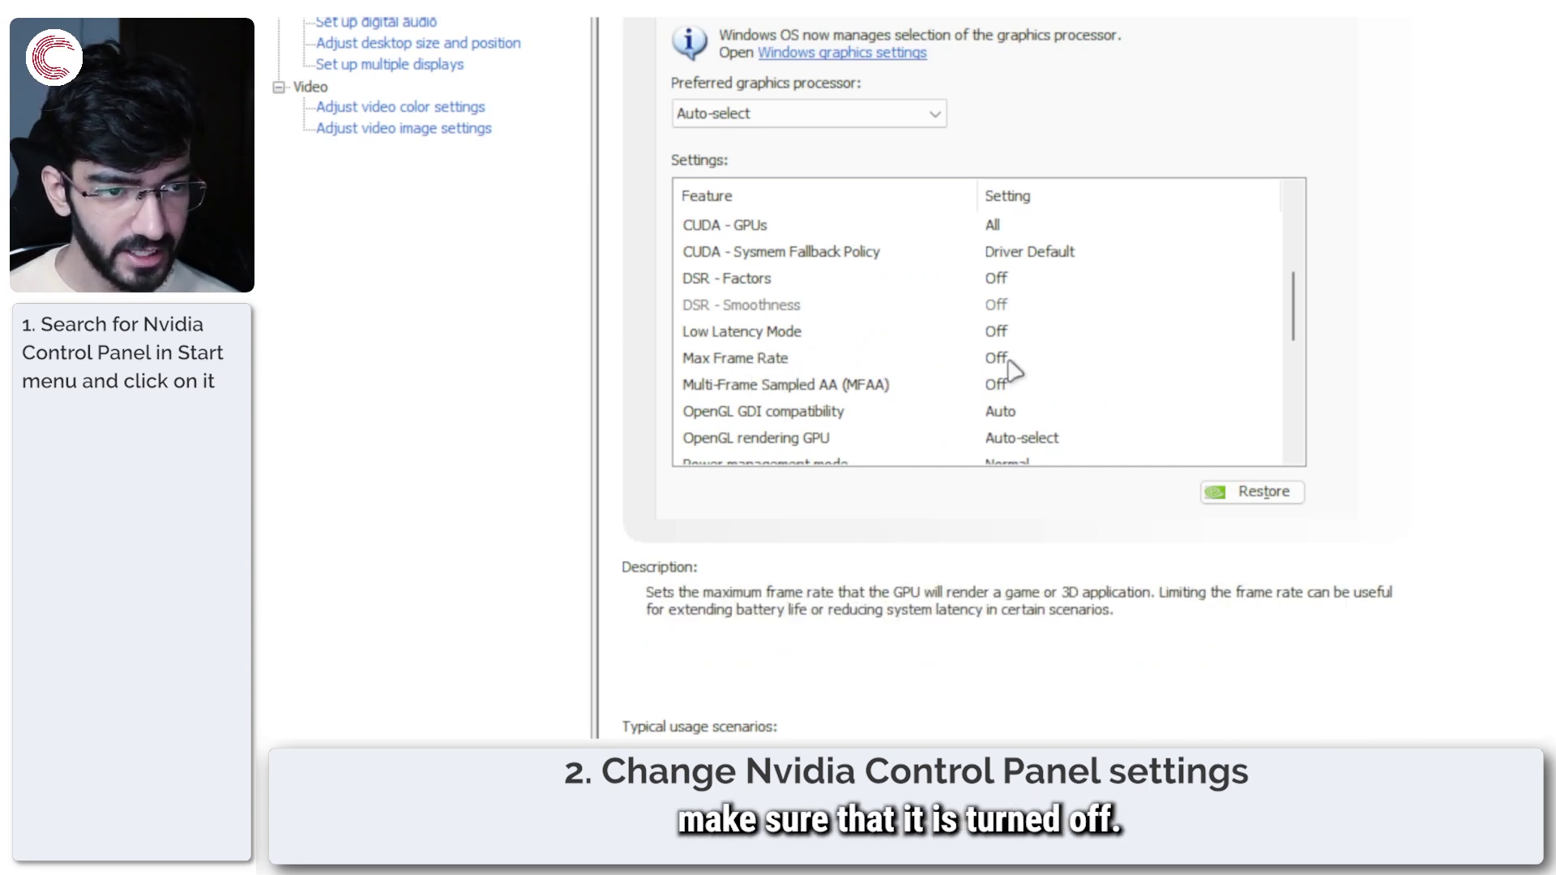
pyautogui.scroll(-1, 1010, 365)
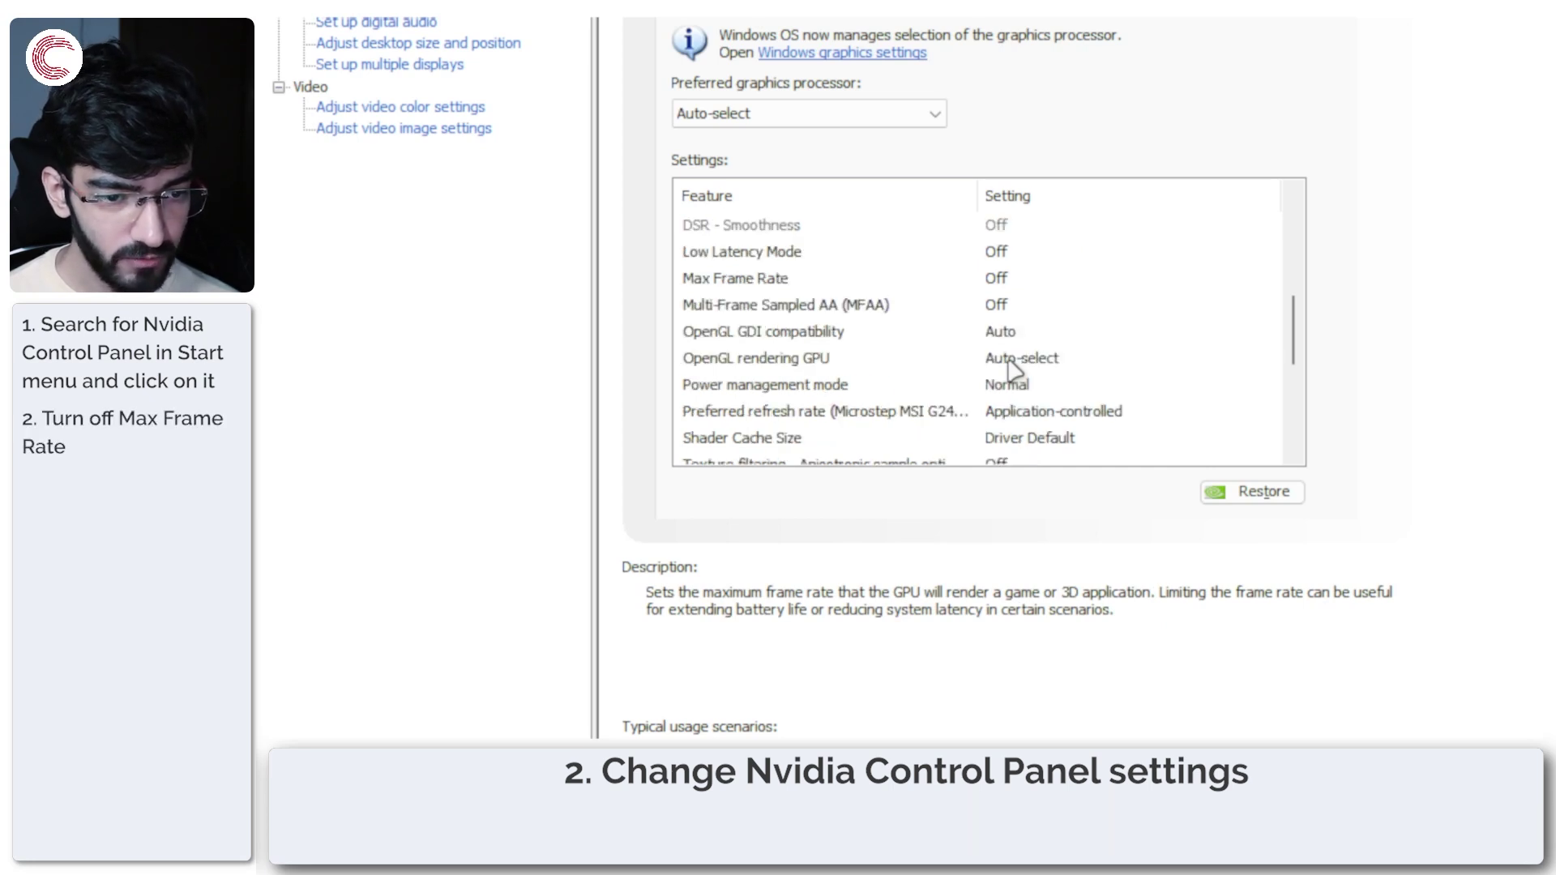
pyautogui.scroll(-1, 1071, 379)
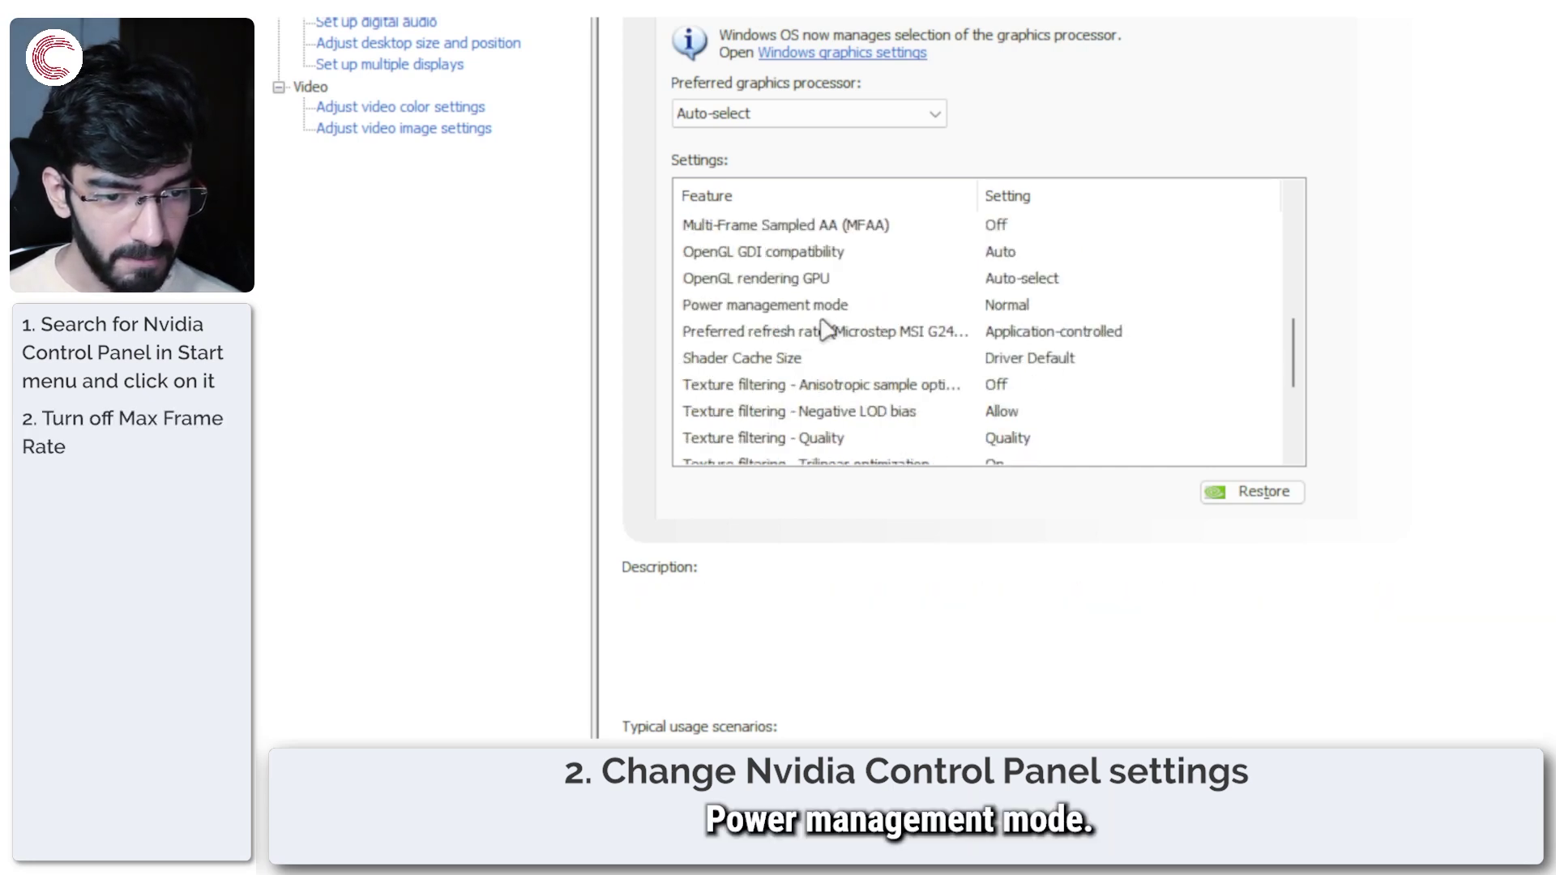
# Step: Keep Power management mode at Normal and Preferred refresh rate at Application-controlled
pyautogui.click(998, 303)
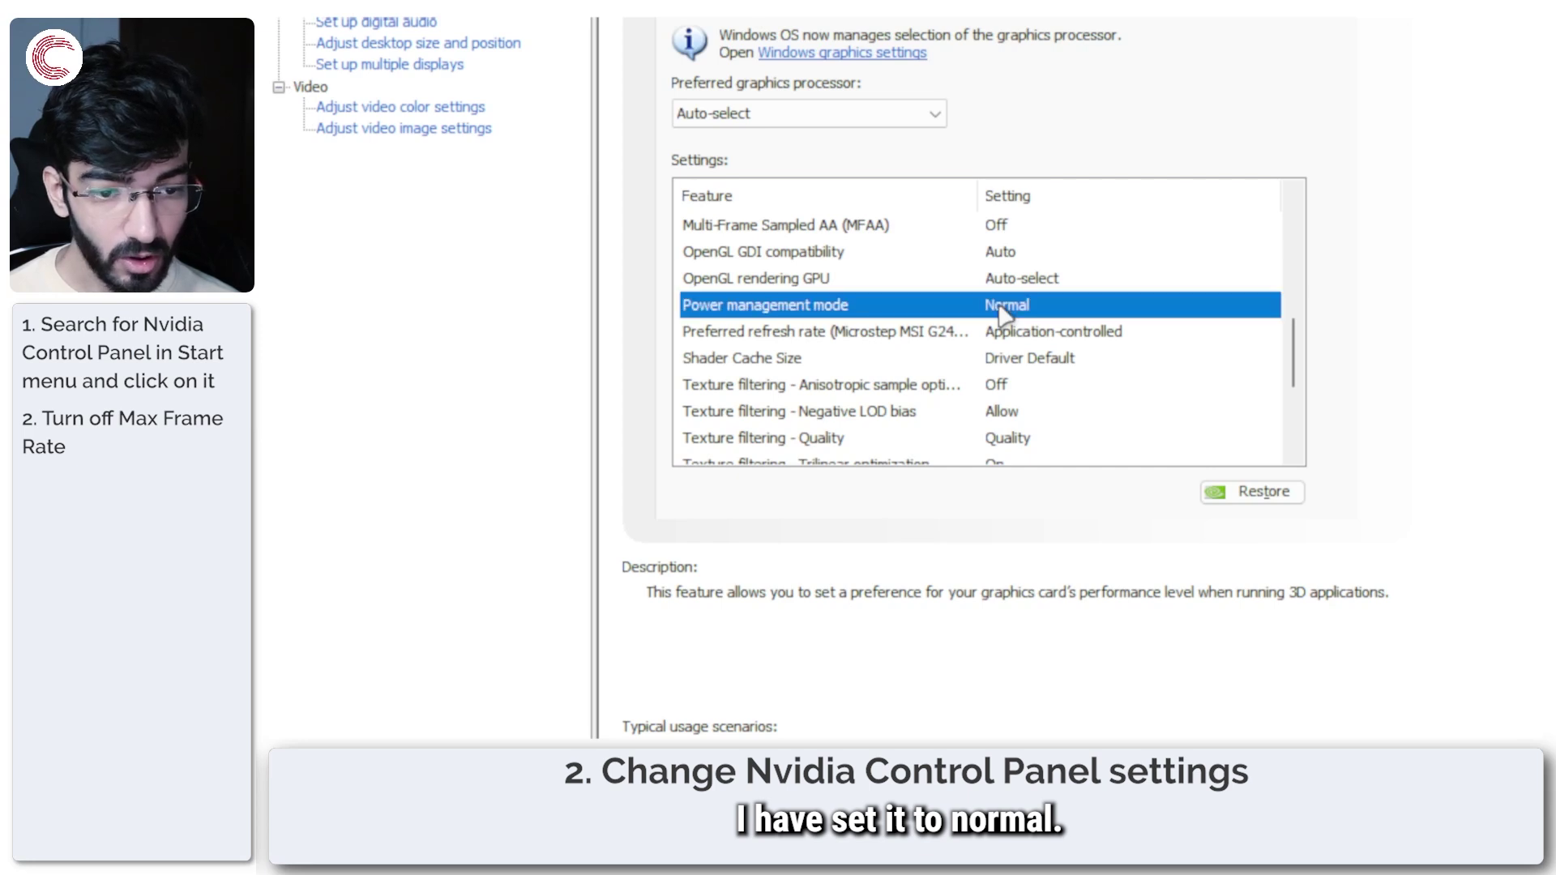
pyautogui.click(1034, 310)
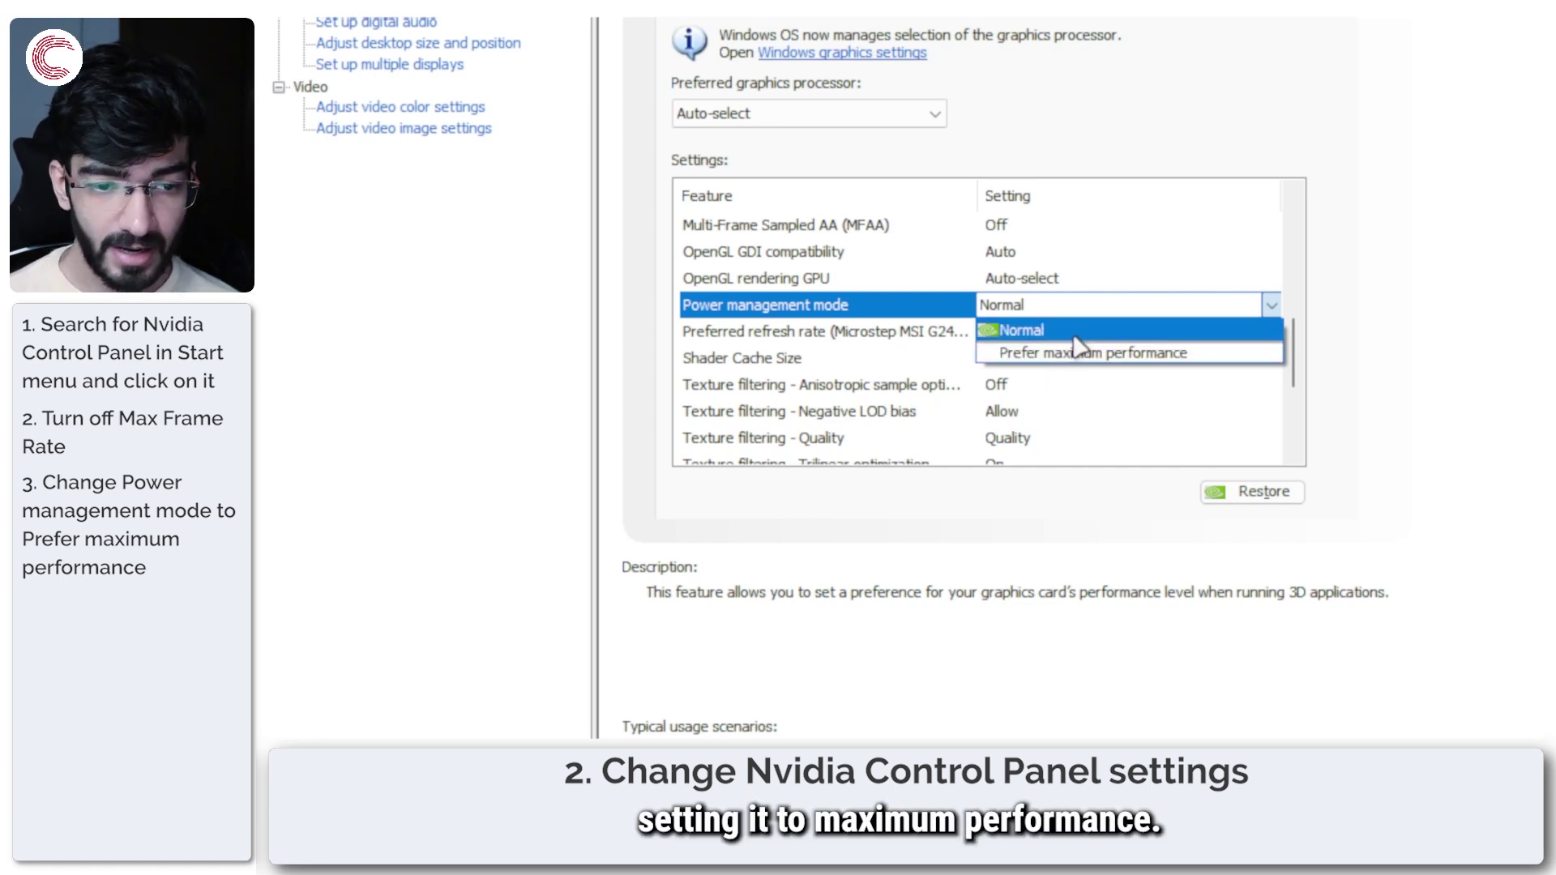
pyautogui.click(1073, 337)
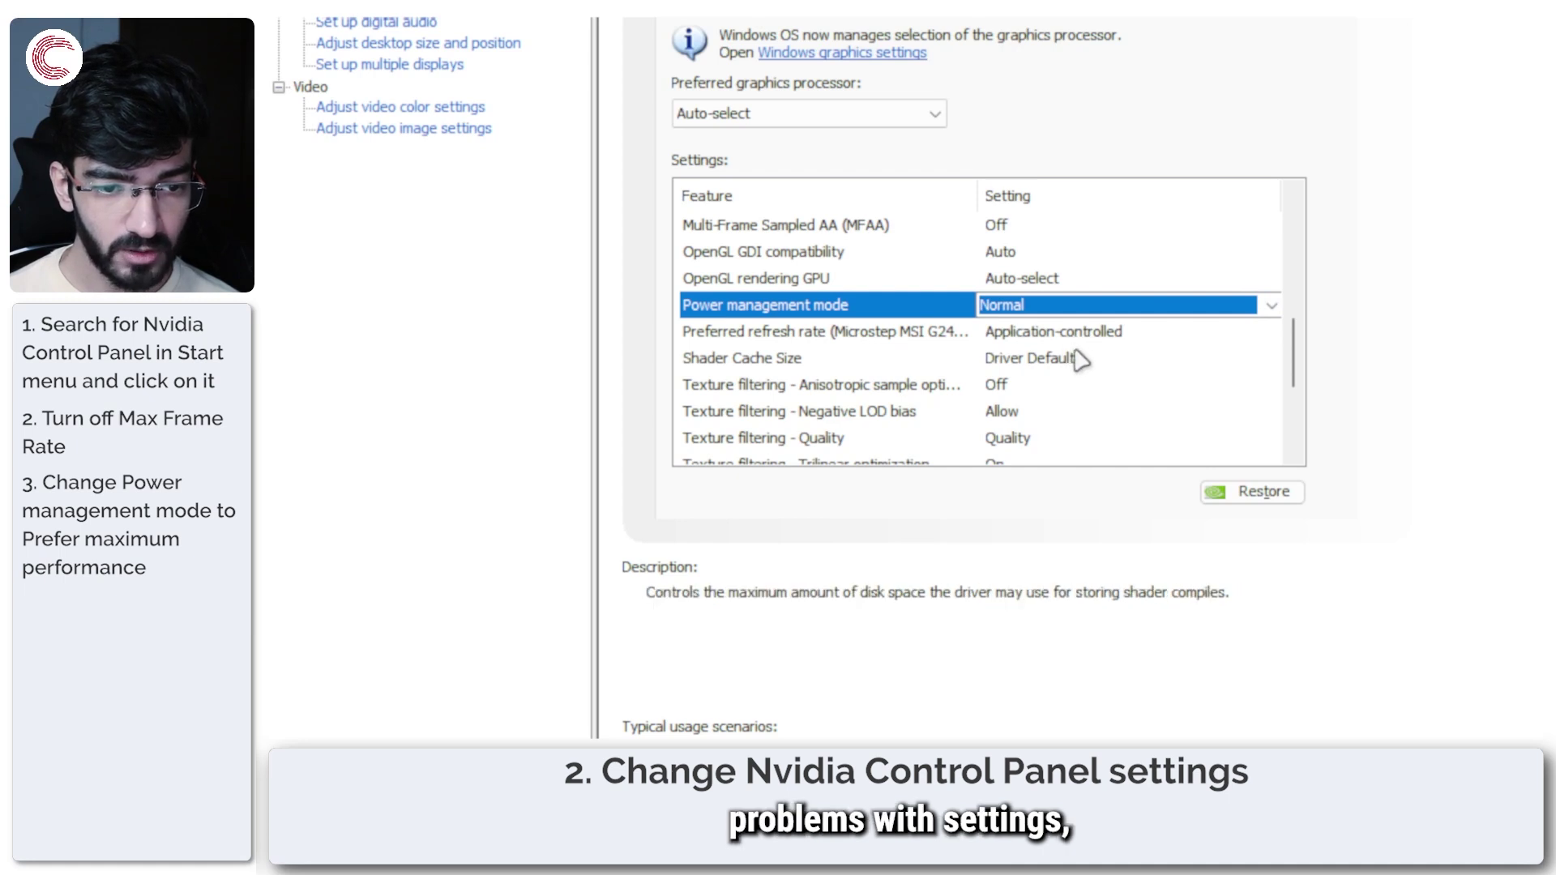
pyautogui.scroll(-1, 1077, 359)
pyautogui.scroll(-1, 1080, 358)
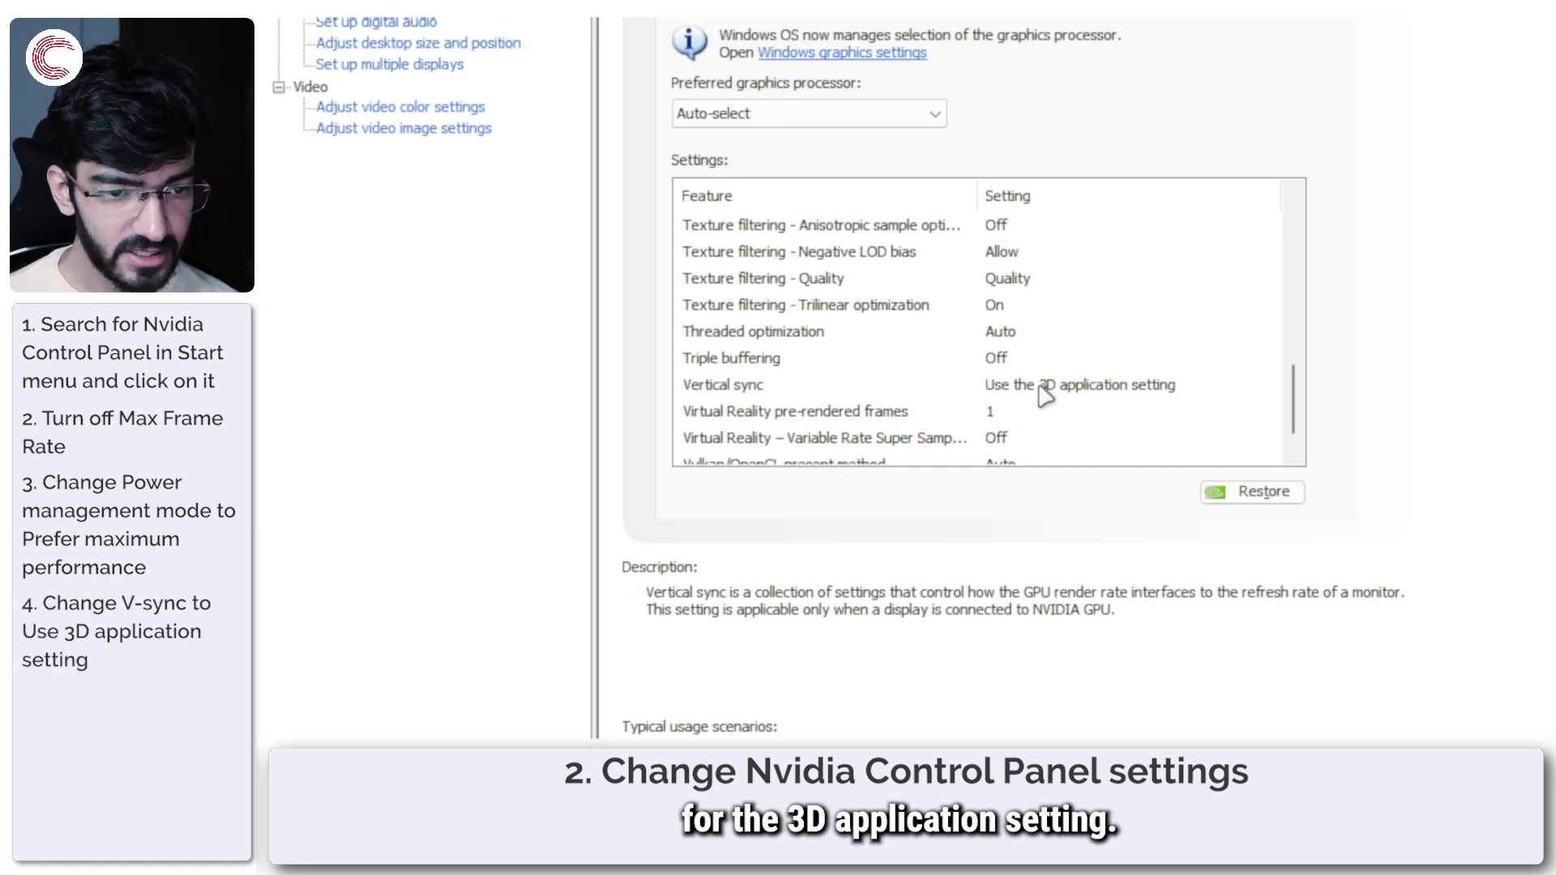
pyautogui.scroll(1, 1044, 395)
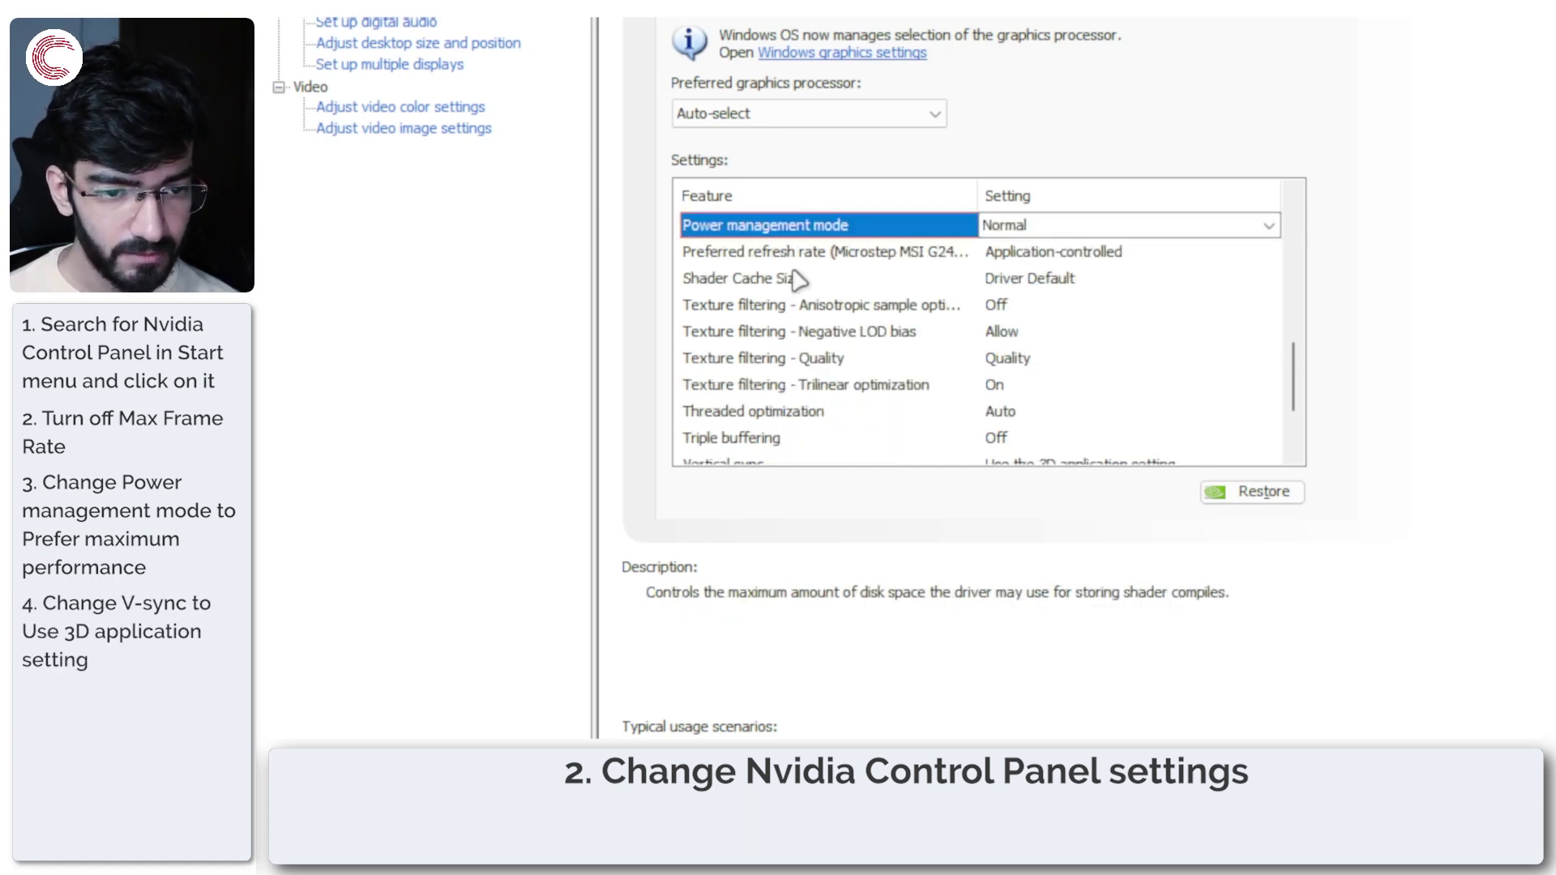
pyautogui.click(1111, 266)
pyautogui.click(1110, 265)
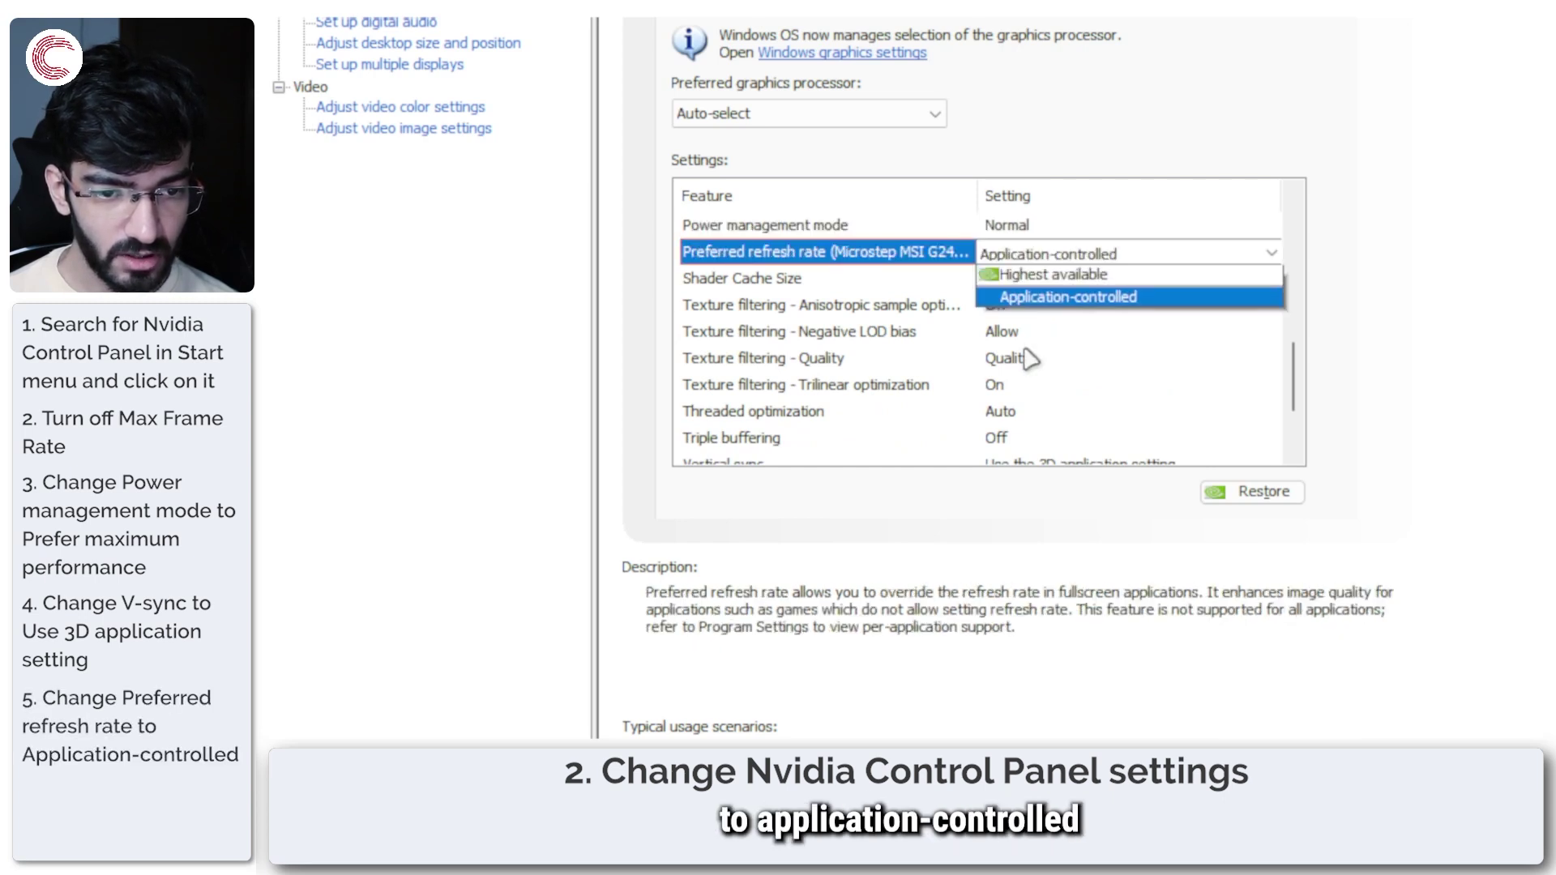
pyautogui.scroll(-2, 1034, 353)
pyautogui.scroll(1, 1046, 337)
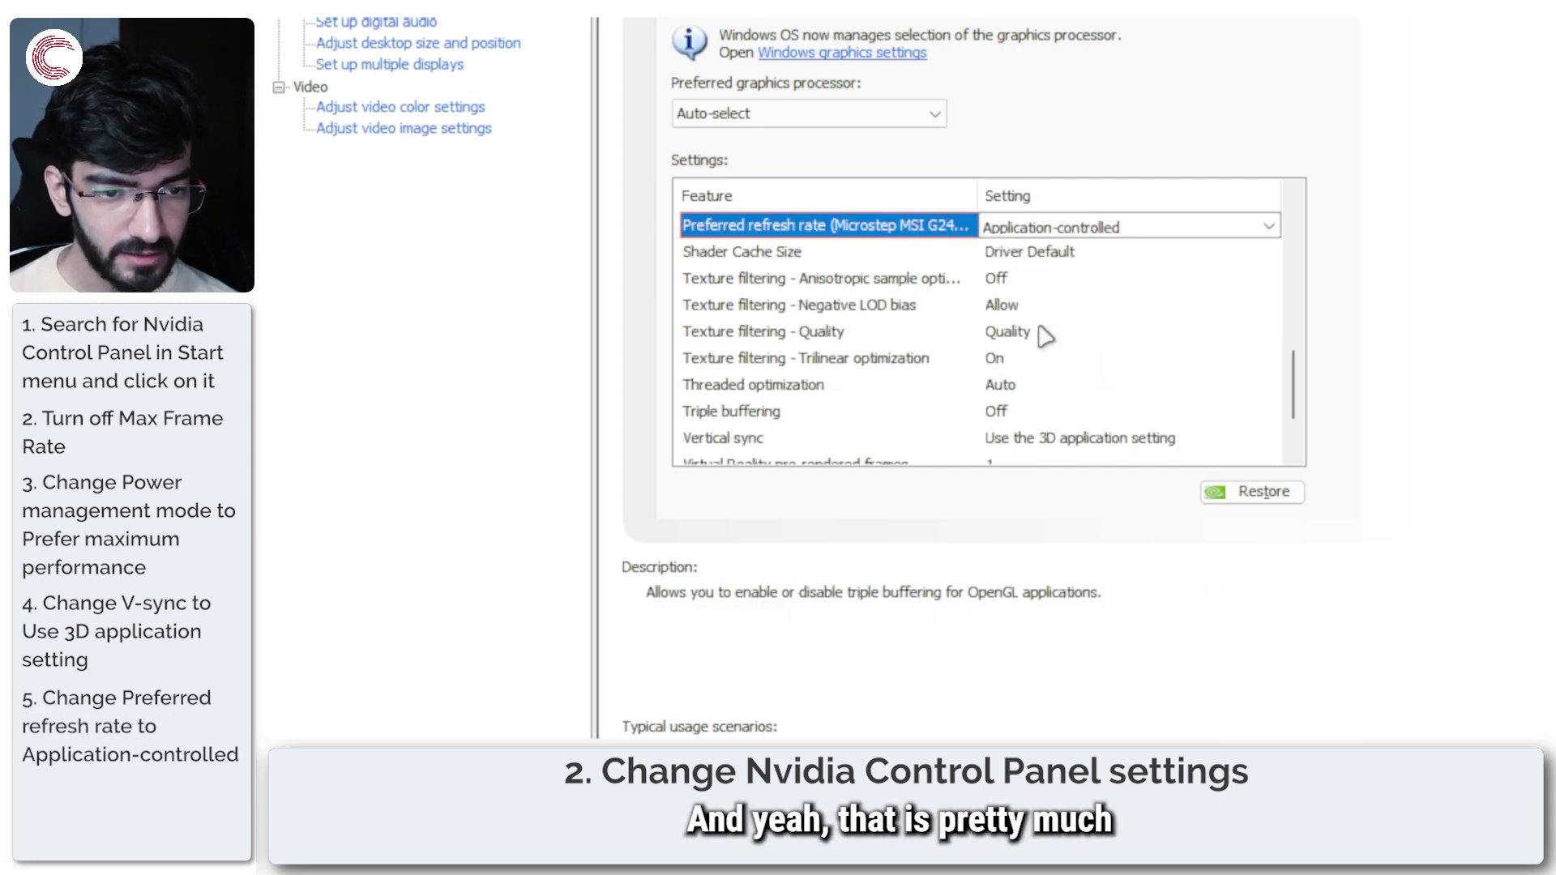
pyautogui.scroll(2, 1044, 337)
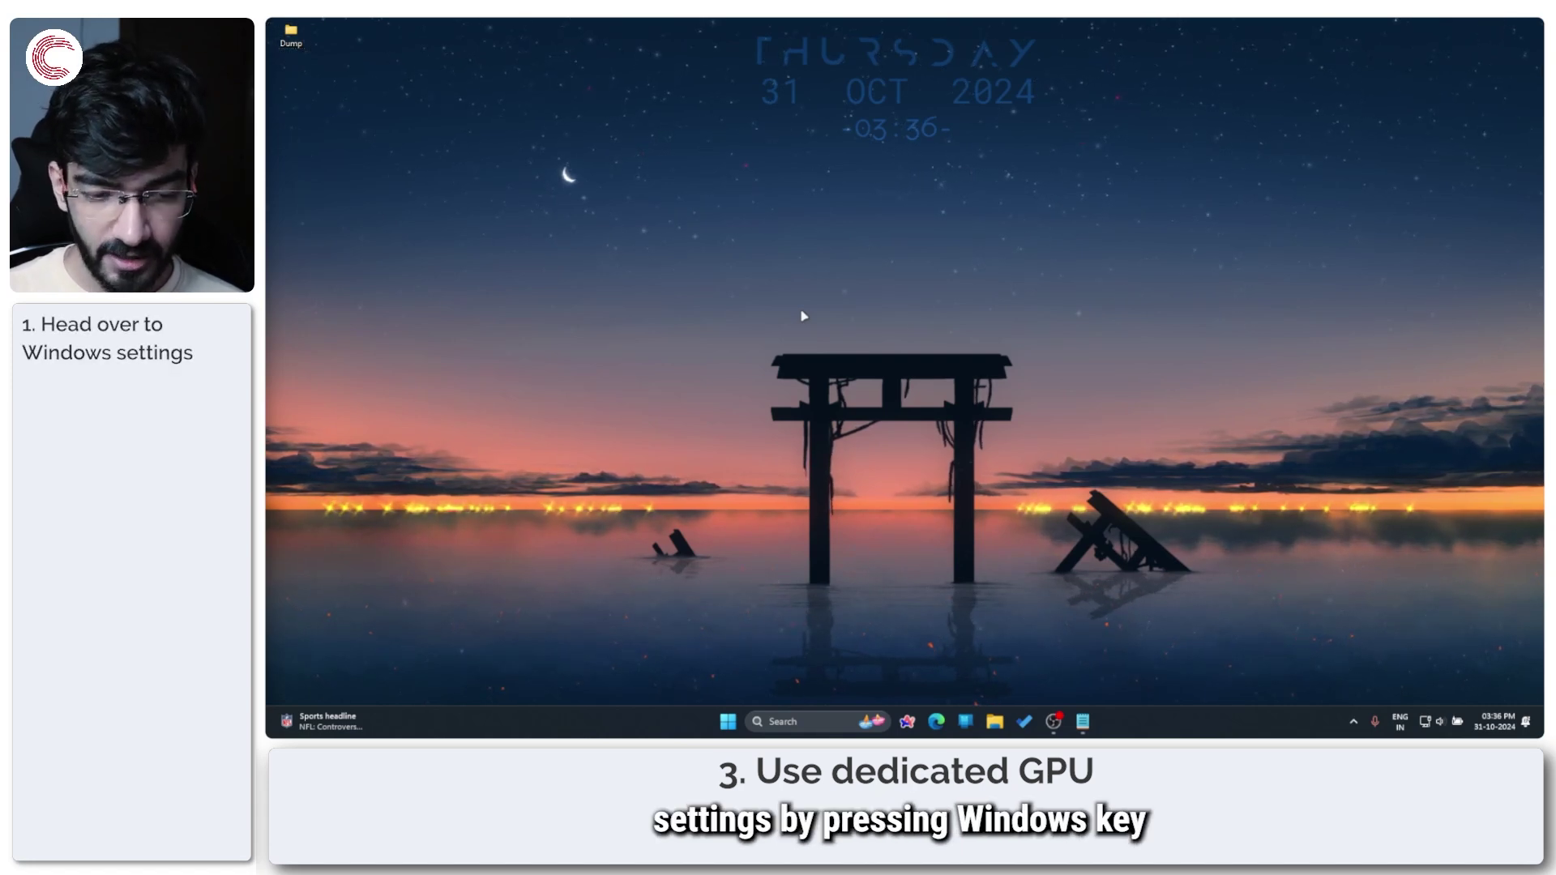
# Step: Bring up Windows Settings with Win+I
pyautogui.press('super+i')
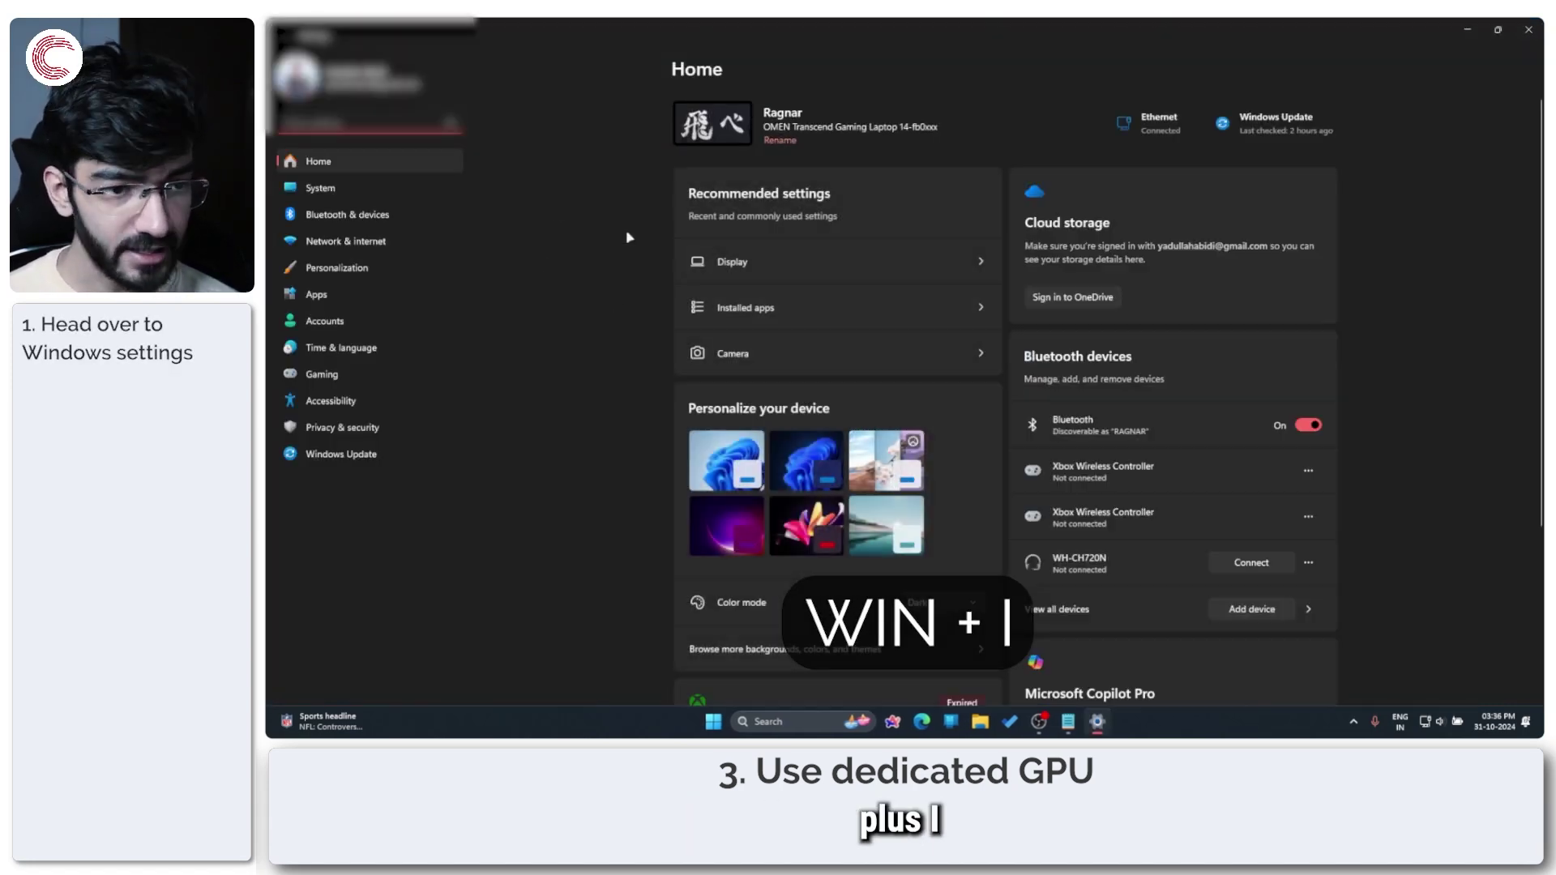
# Step: Go to Display > Graphics and open Rocket League's graphics preference options
pyautogui.click(809, 261)
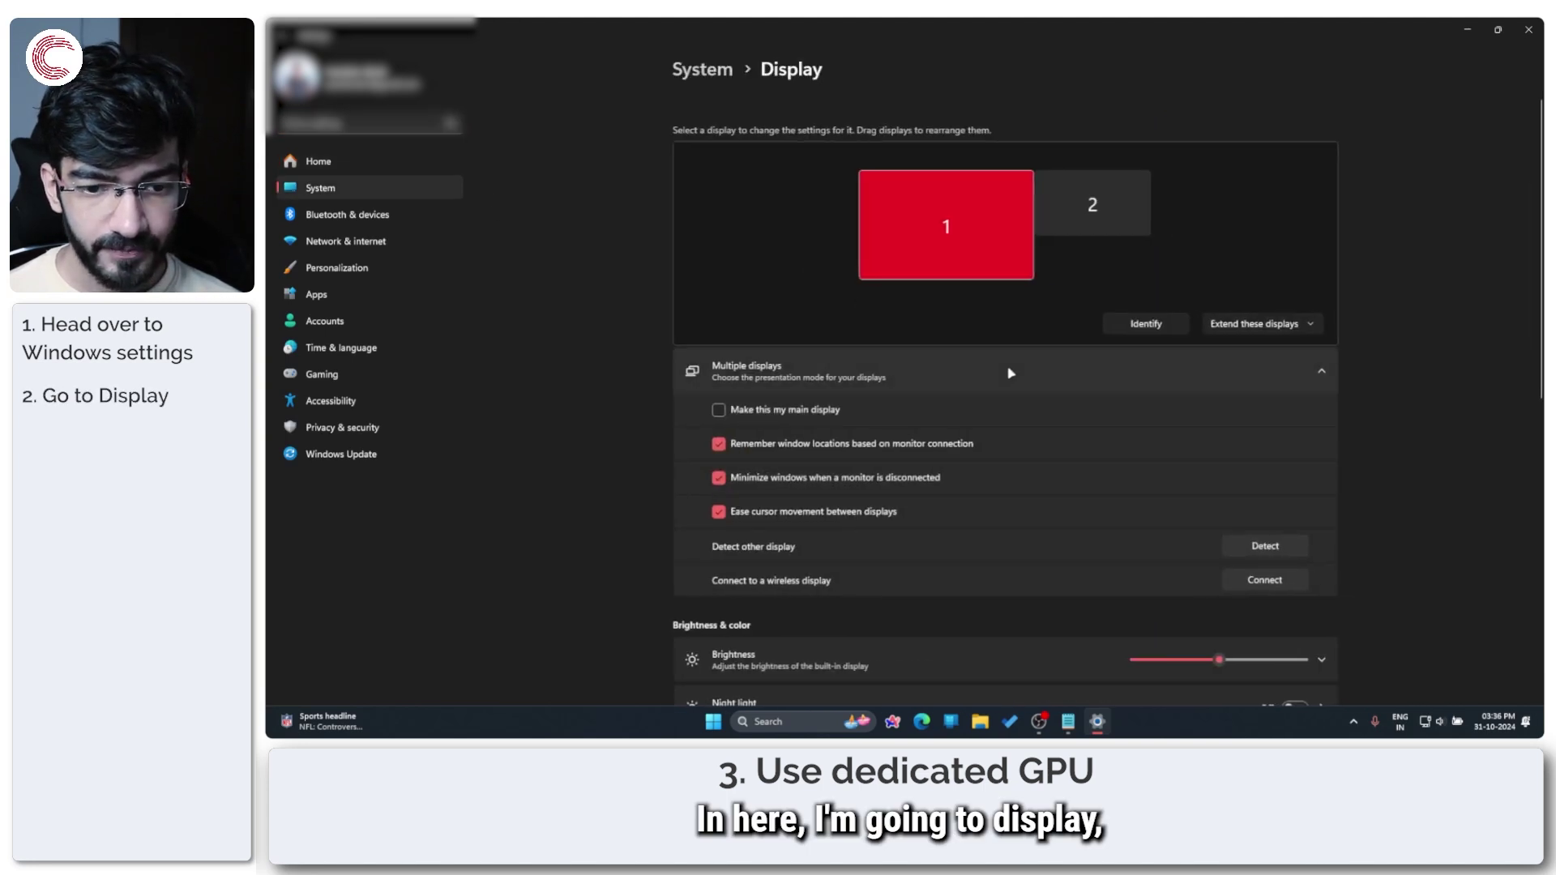
pyautogui.click(364, 193)
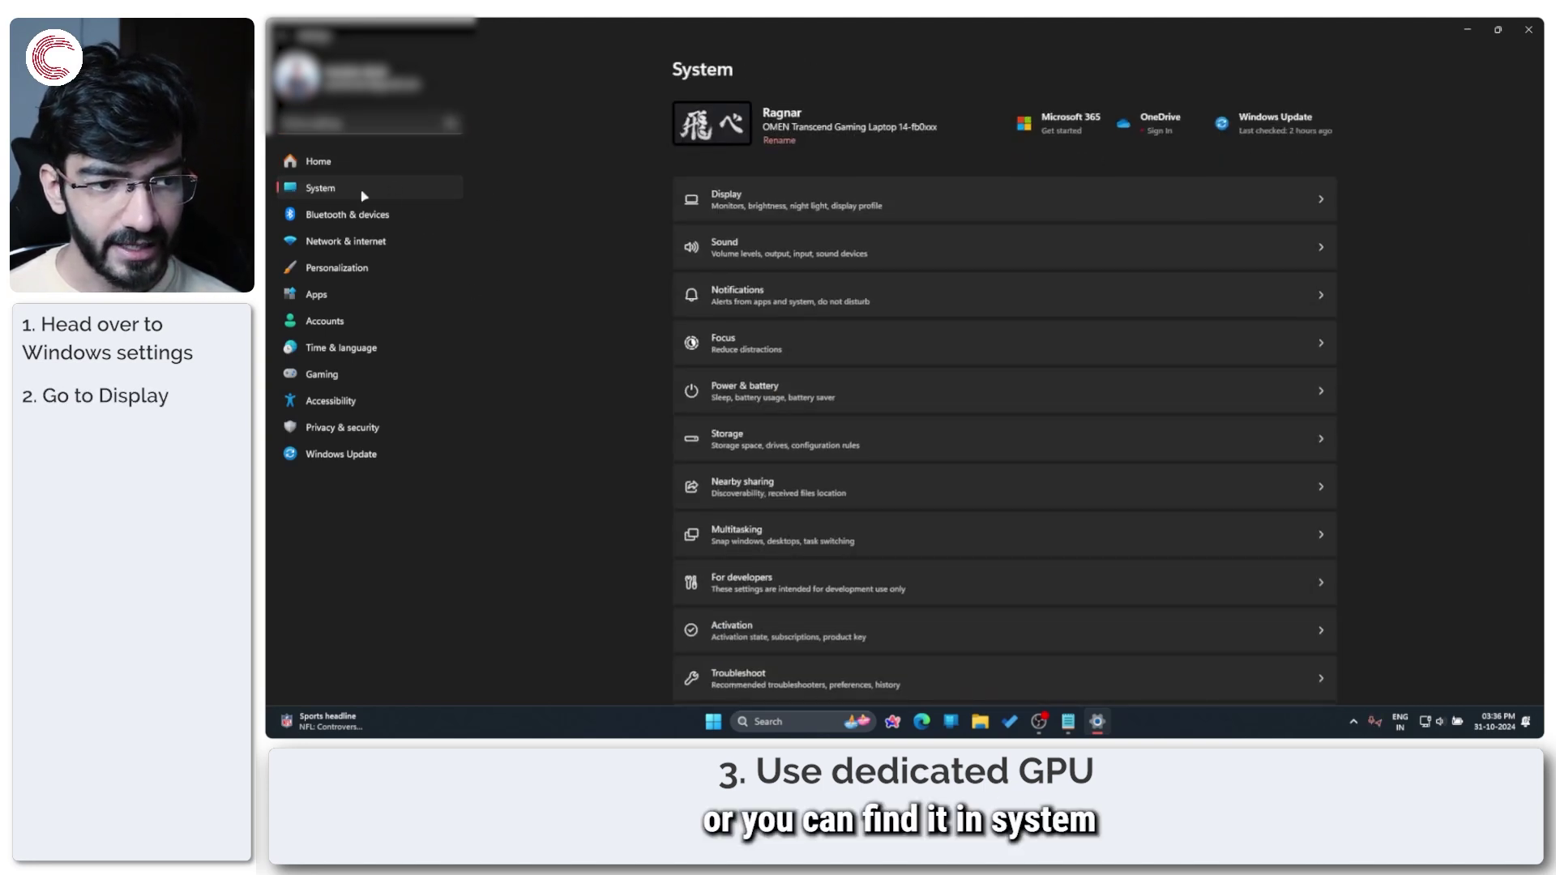
pyautogui.click(799, 208)
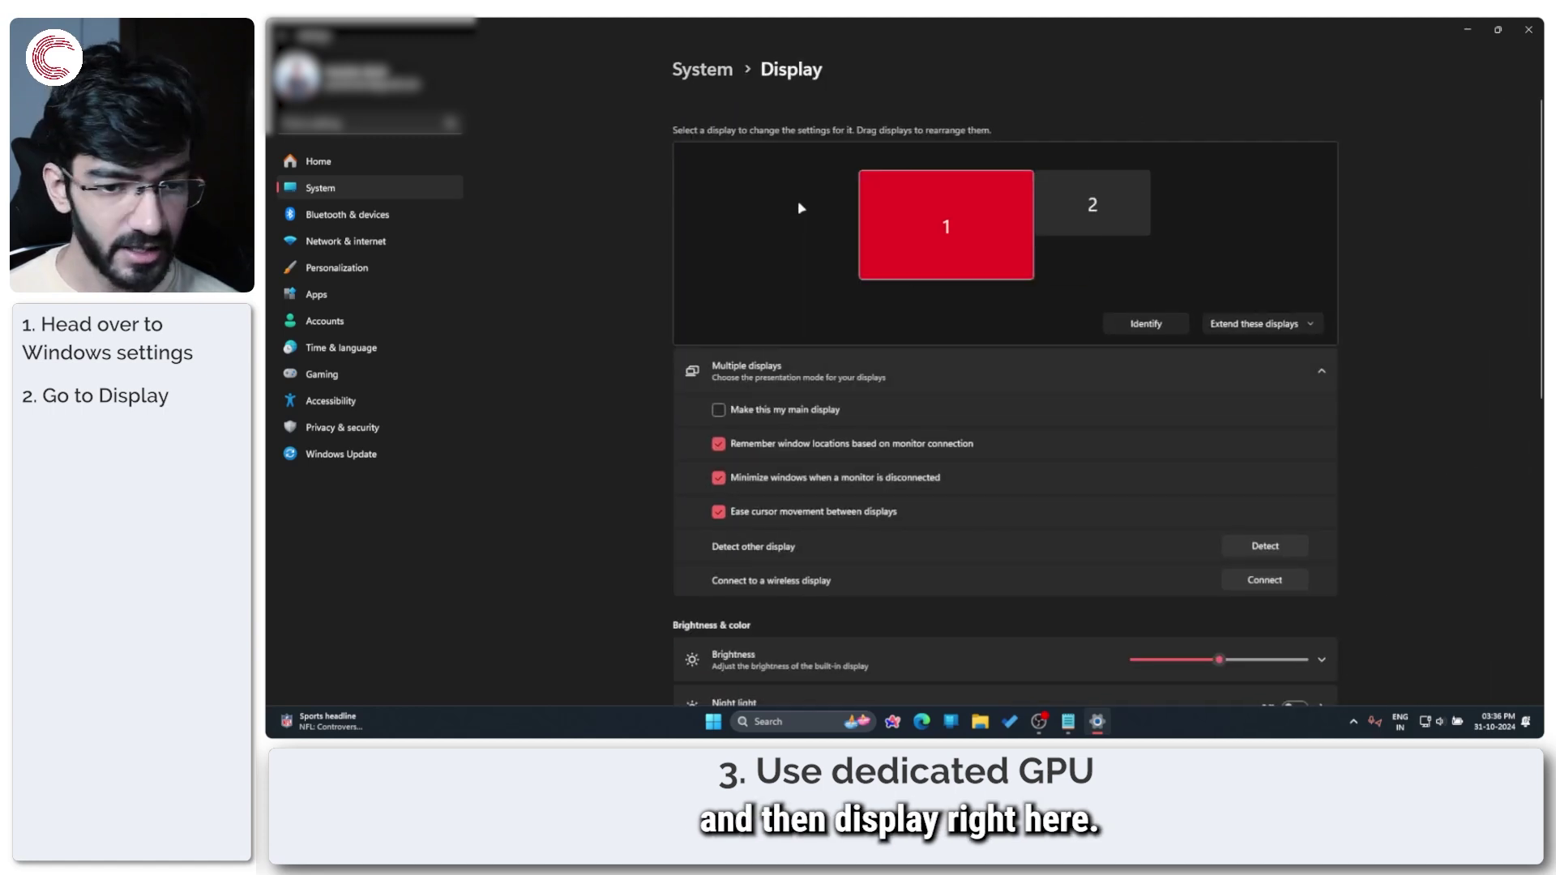
pyautogui.scroll(-4, 895, 382)
pyautogui.scroll(-1, 896, 383)
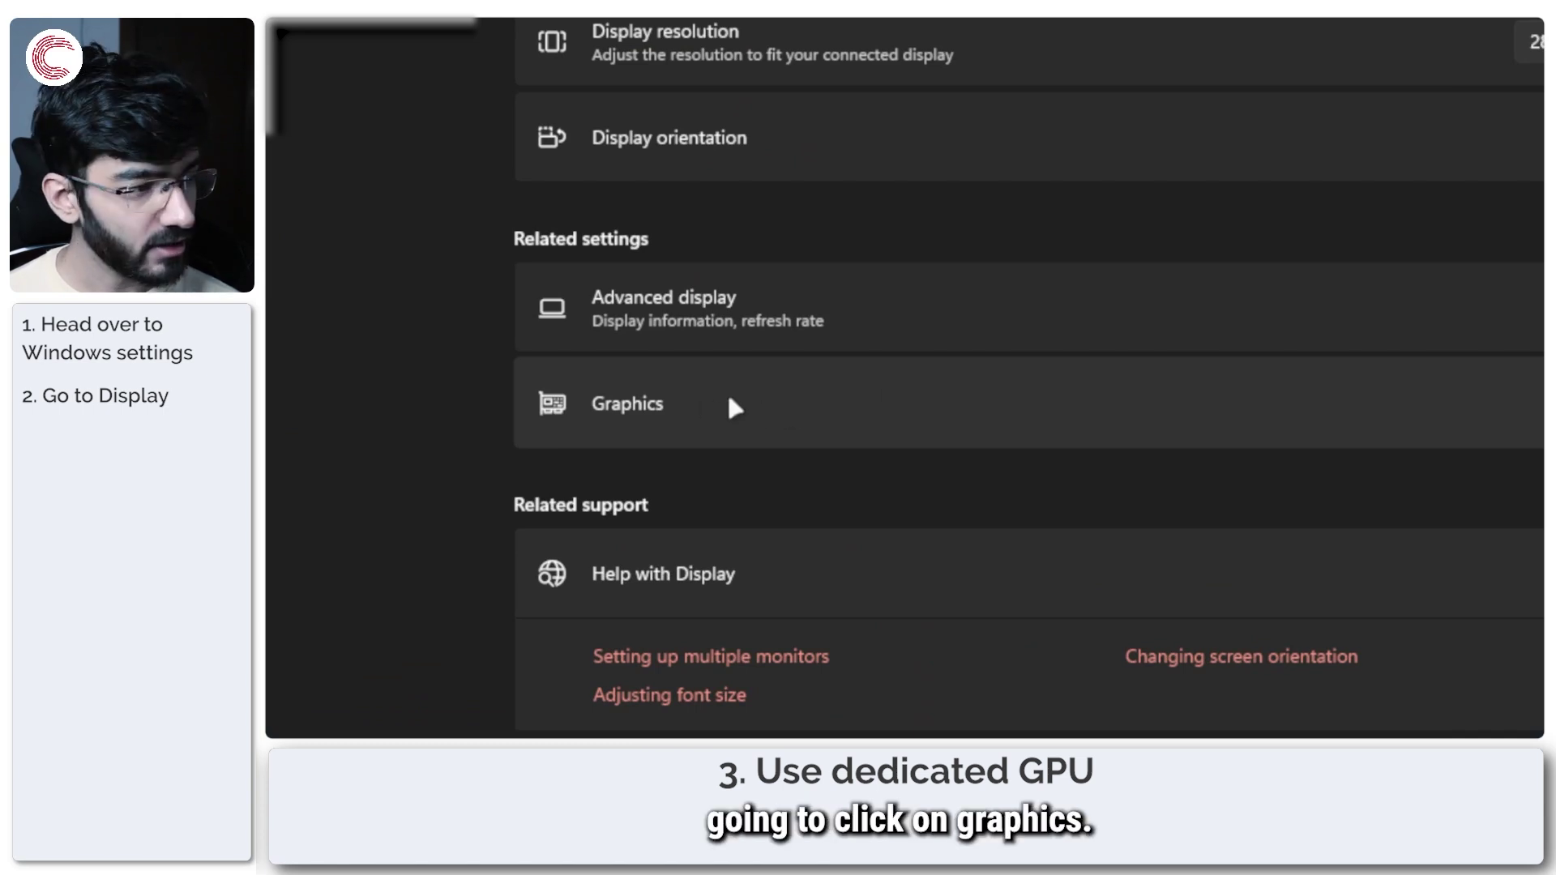
pyautogui.click(734, 406)
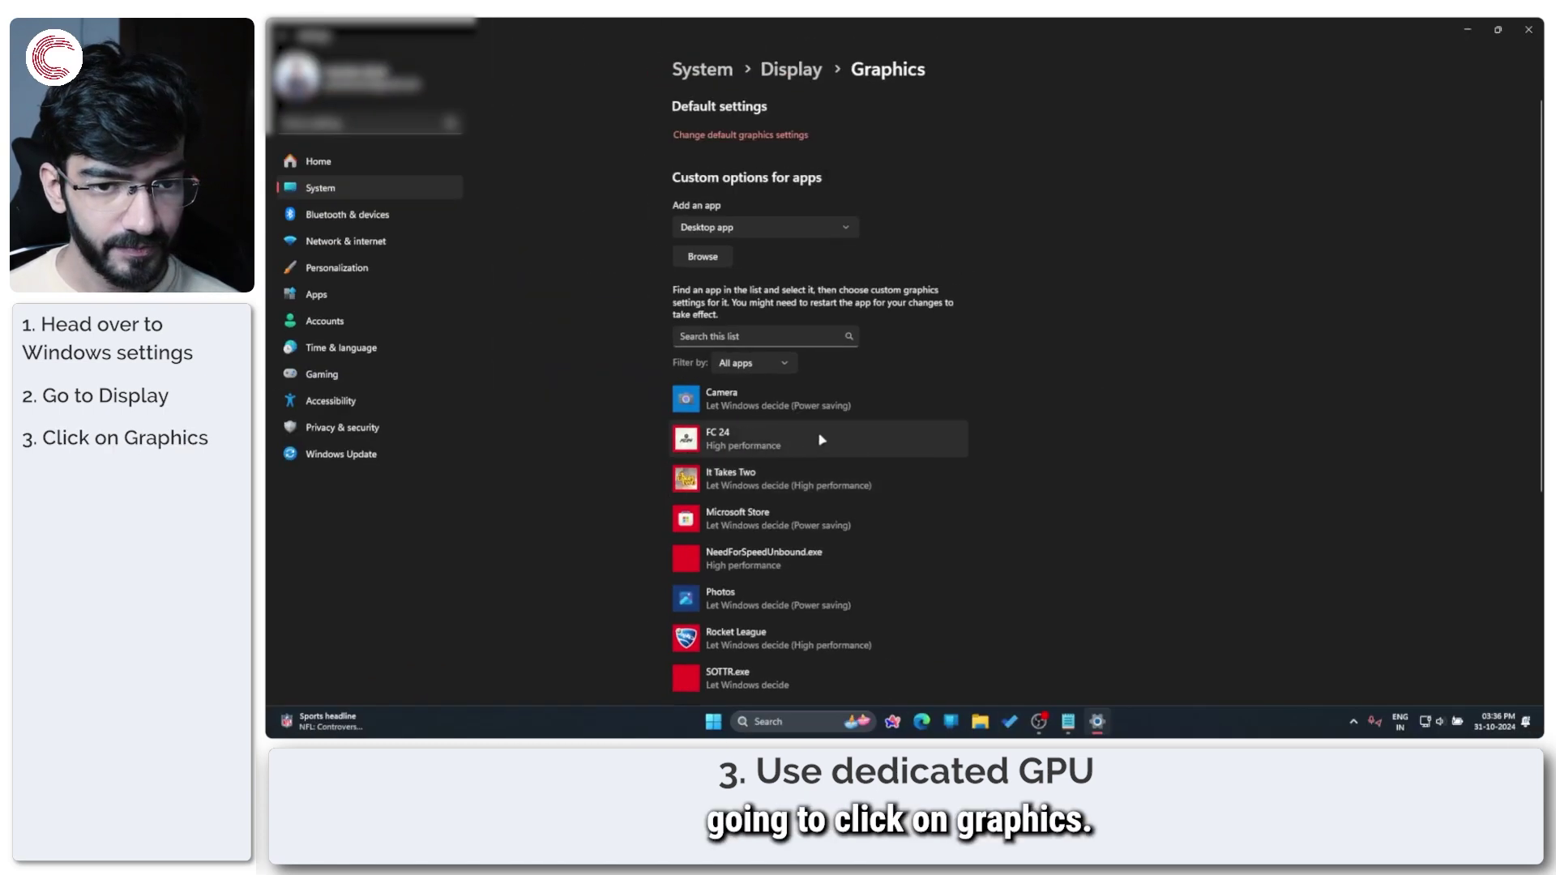
pyautogui.scroll(-3, 894, 410)
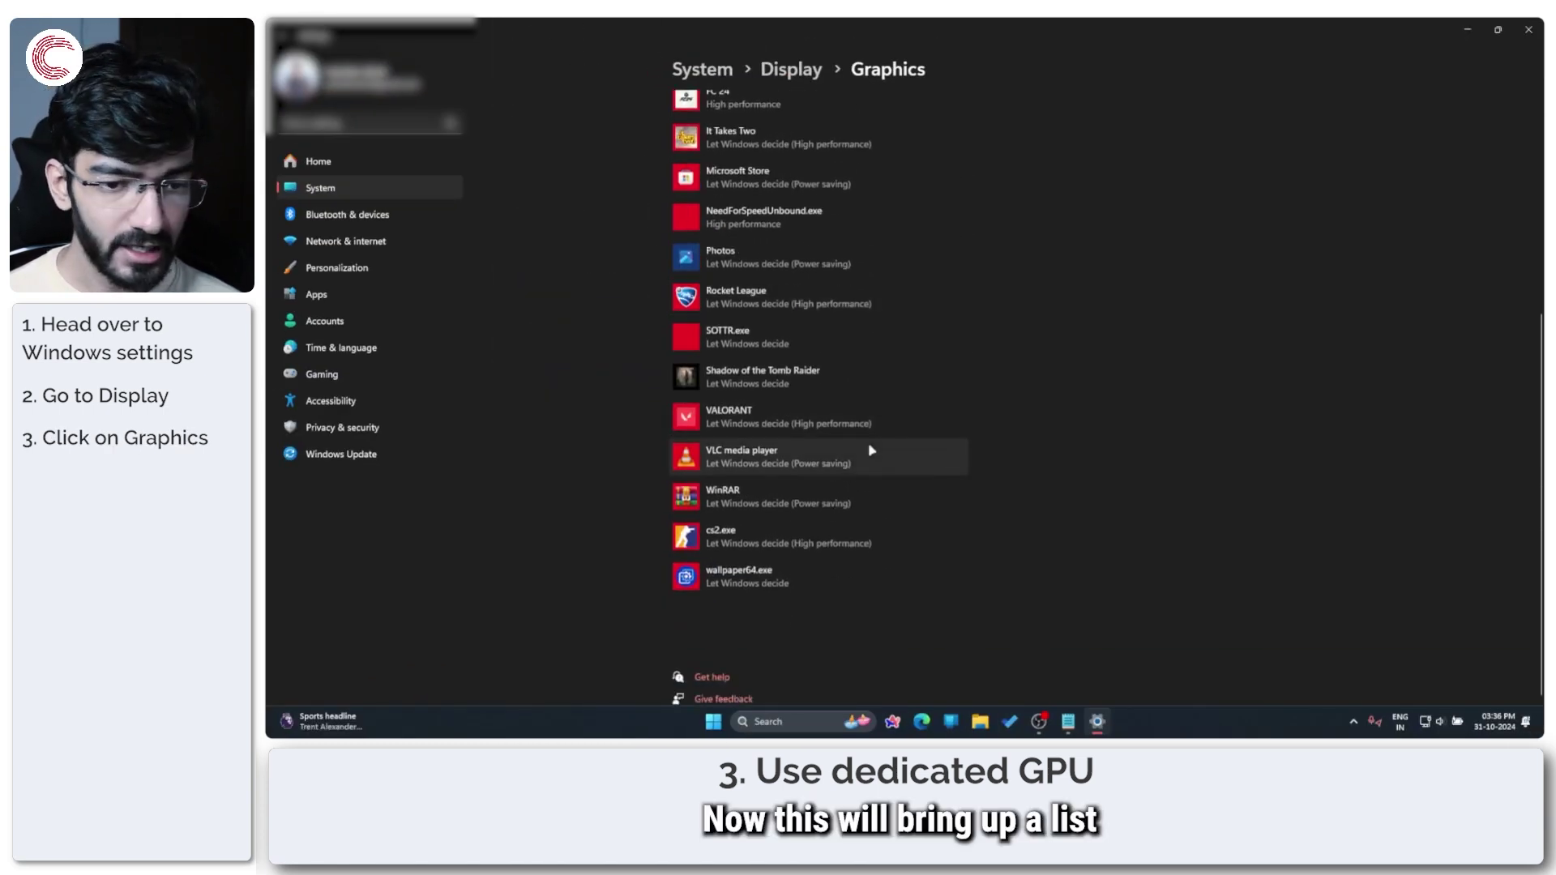
pyautogui.scroll(5, 870, 452)
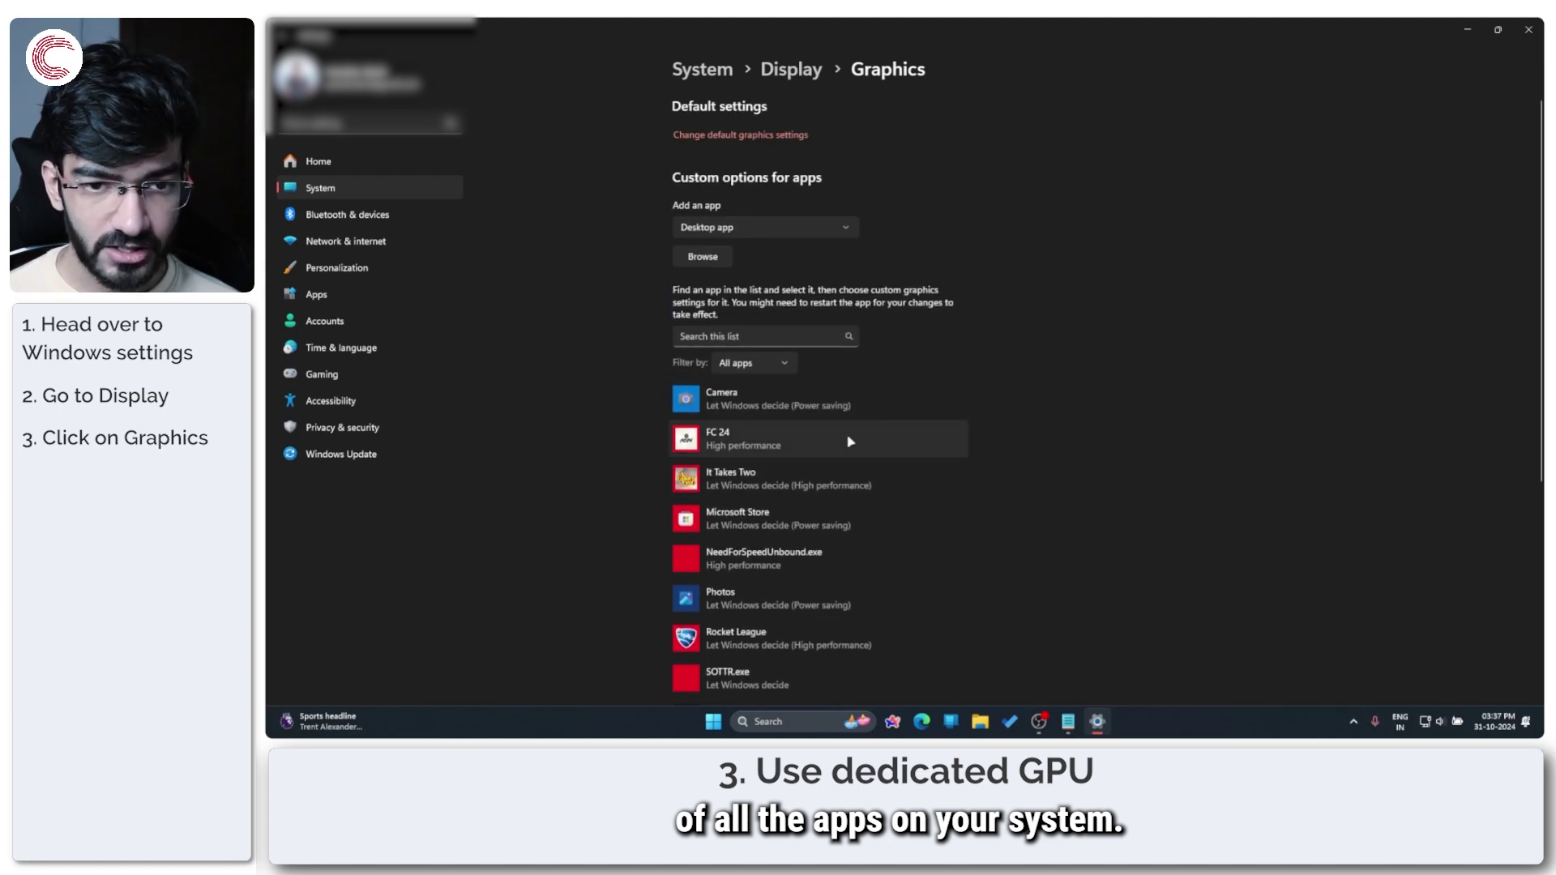
pyautogui.scroll(-5, 849, 442)
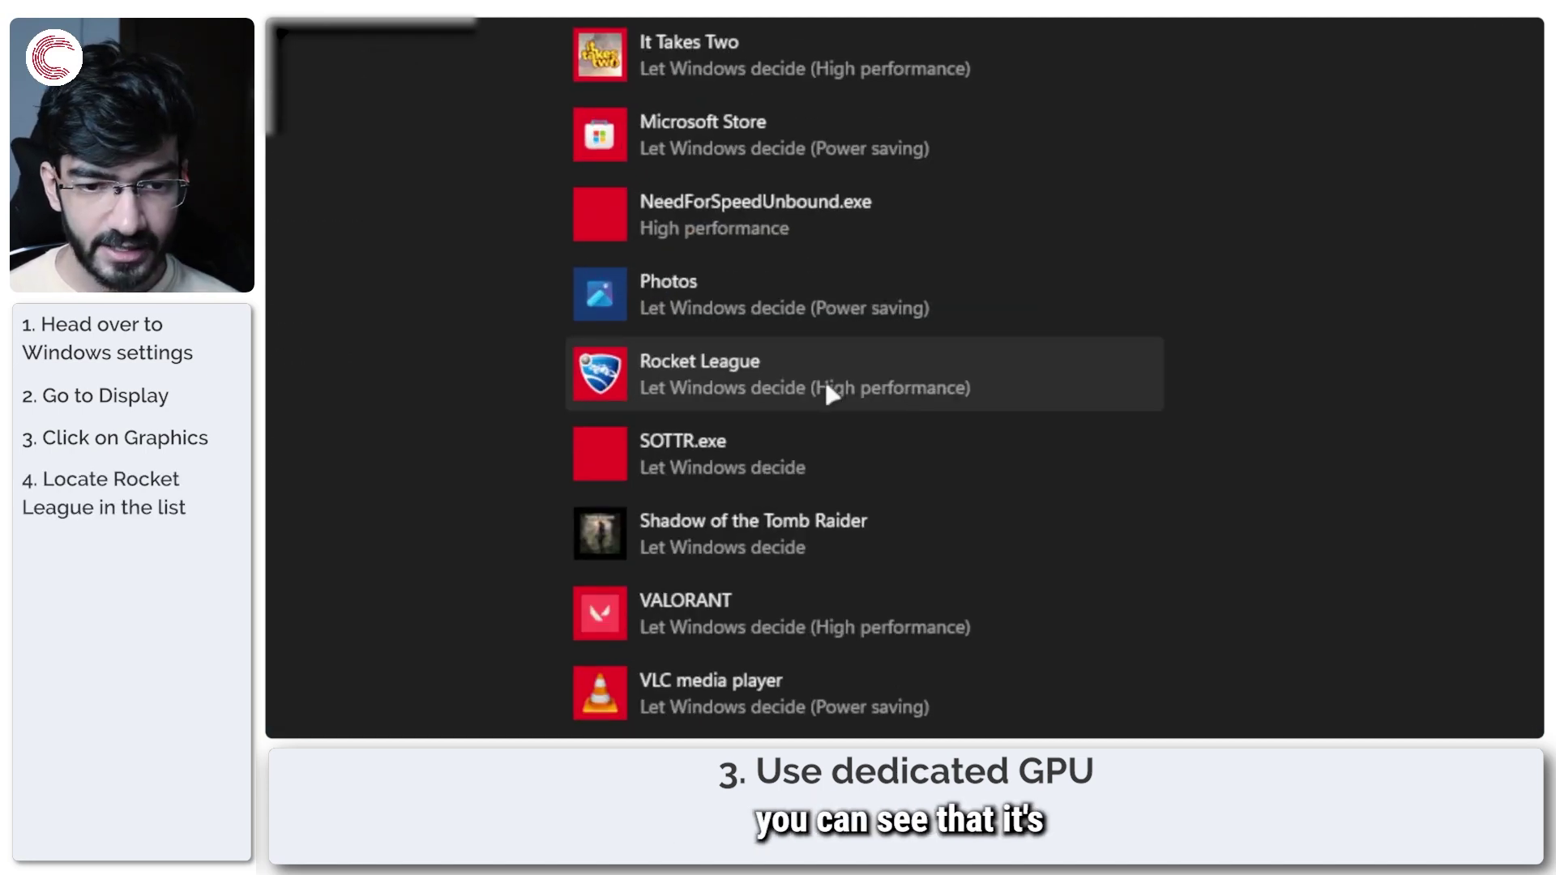
pyautogui.click(767, 388)
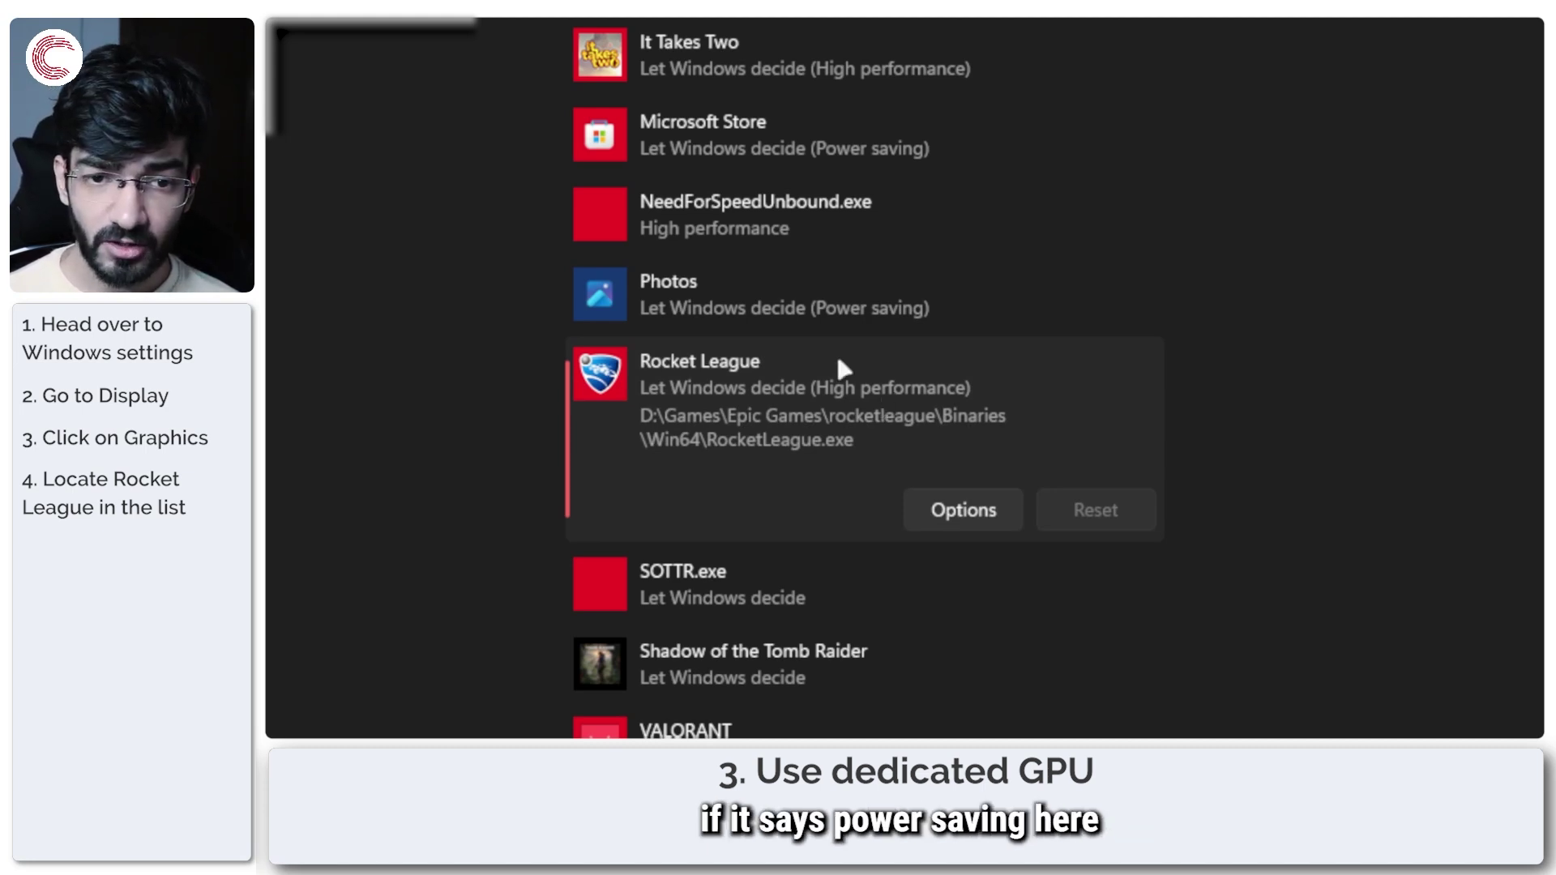
pyautogui.click(961, 512)
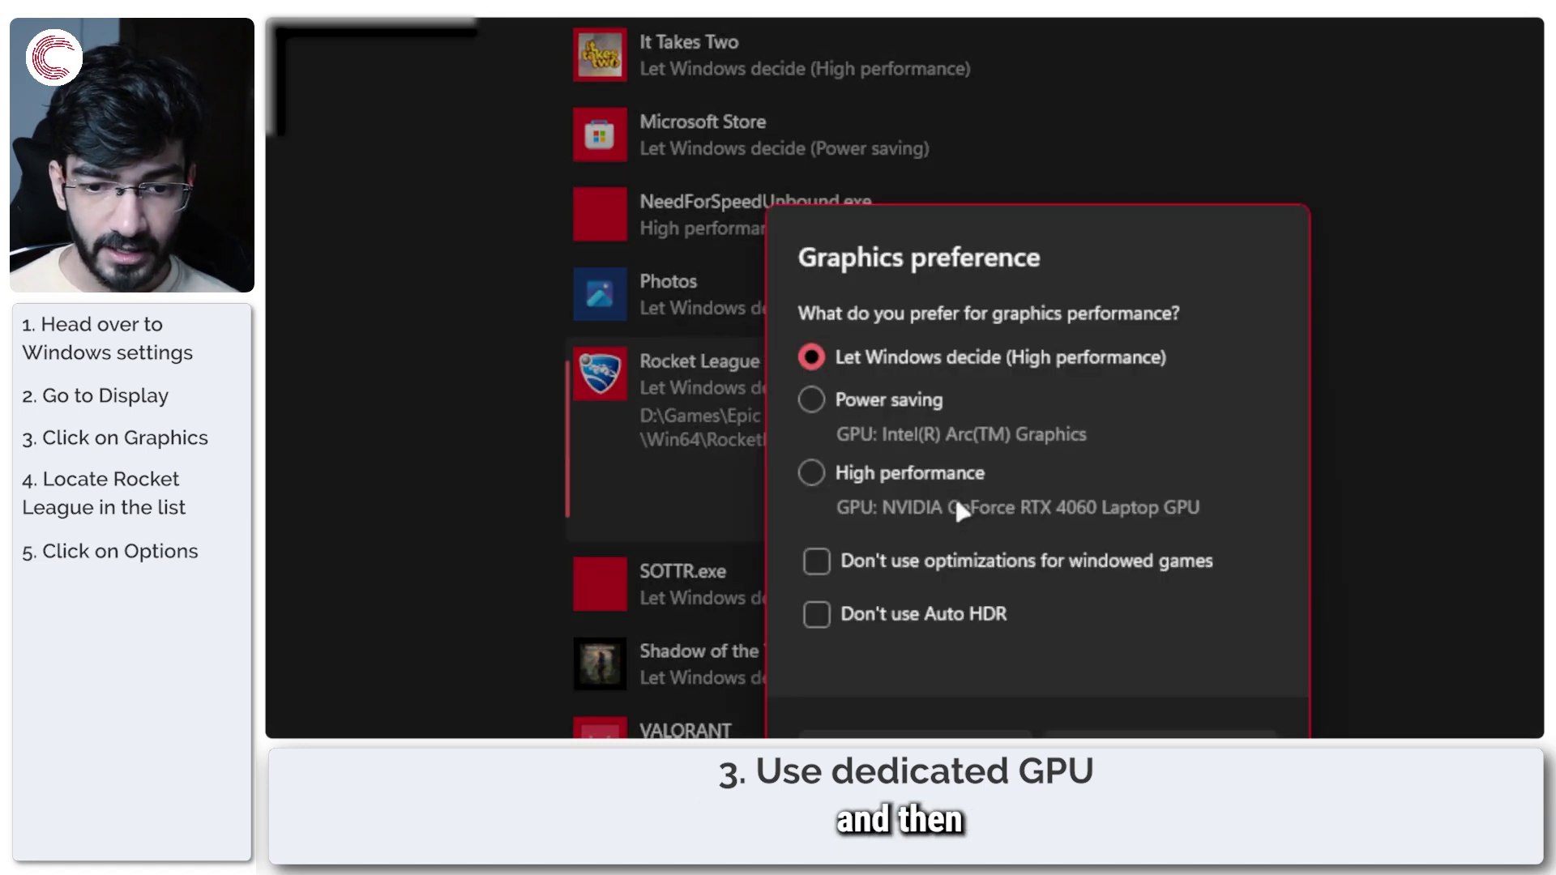
# Step: Save Rocket League's GPU preference as Let Windows decide (High performance)
pyautogui.click(833, 482)
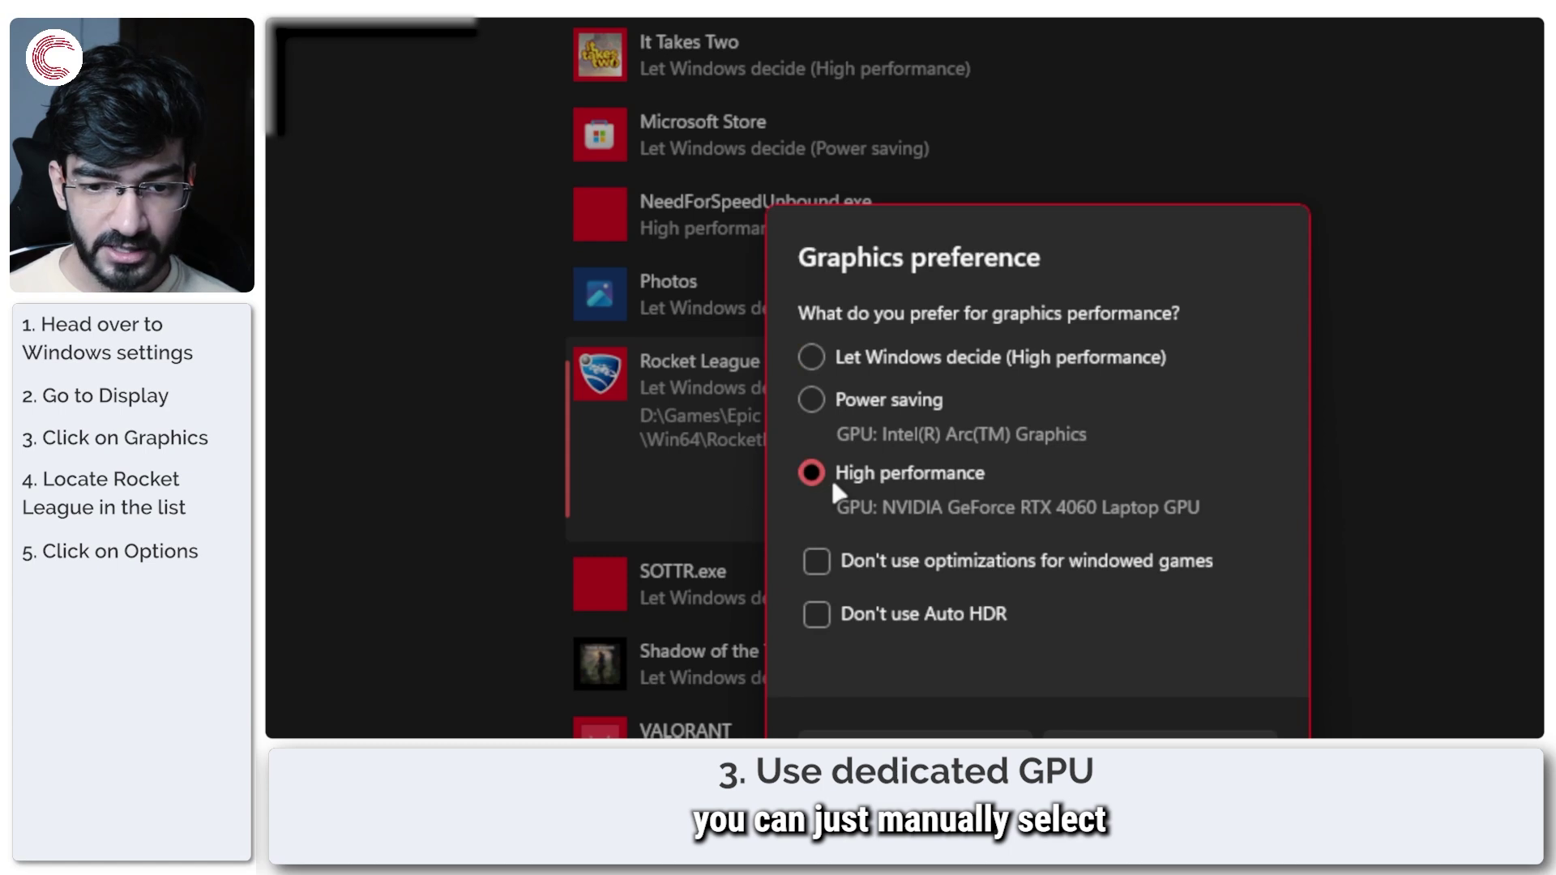
pyautogui.click(898, 408)
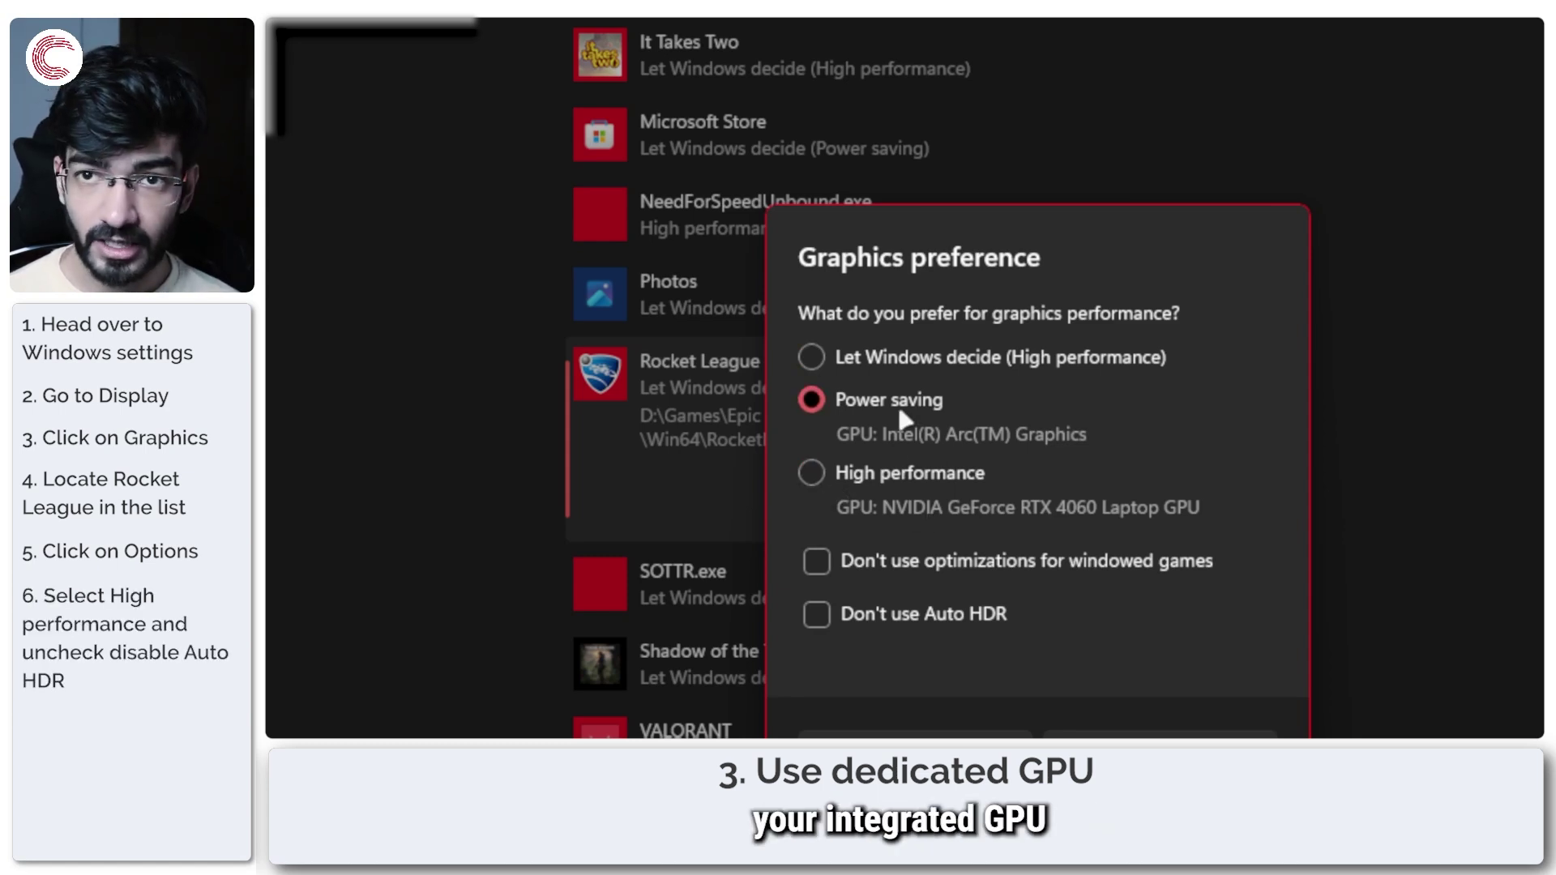
pyautogui.click(889, 476)
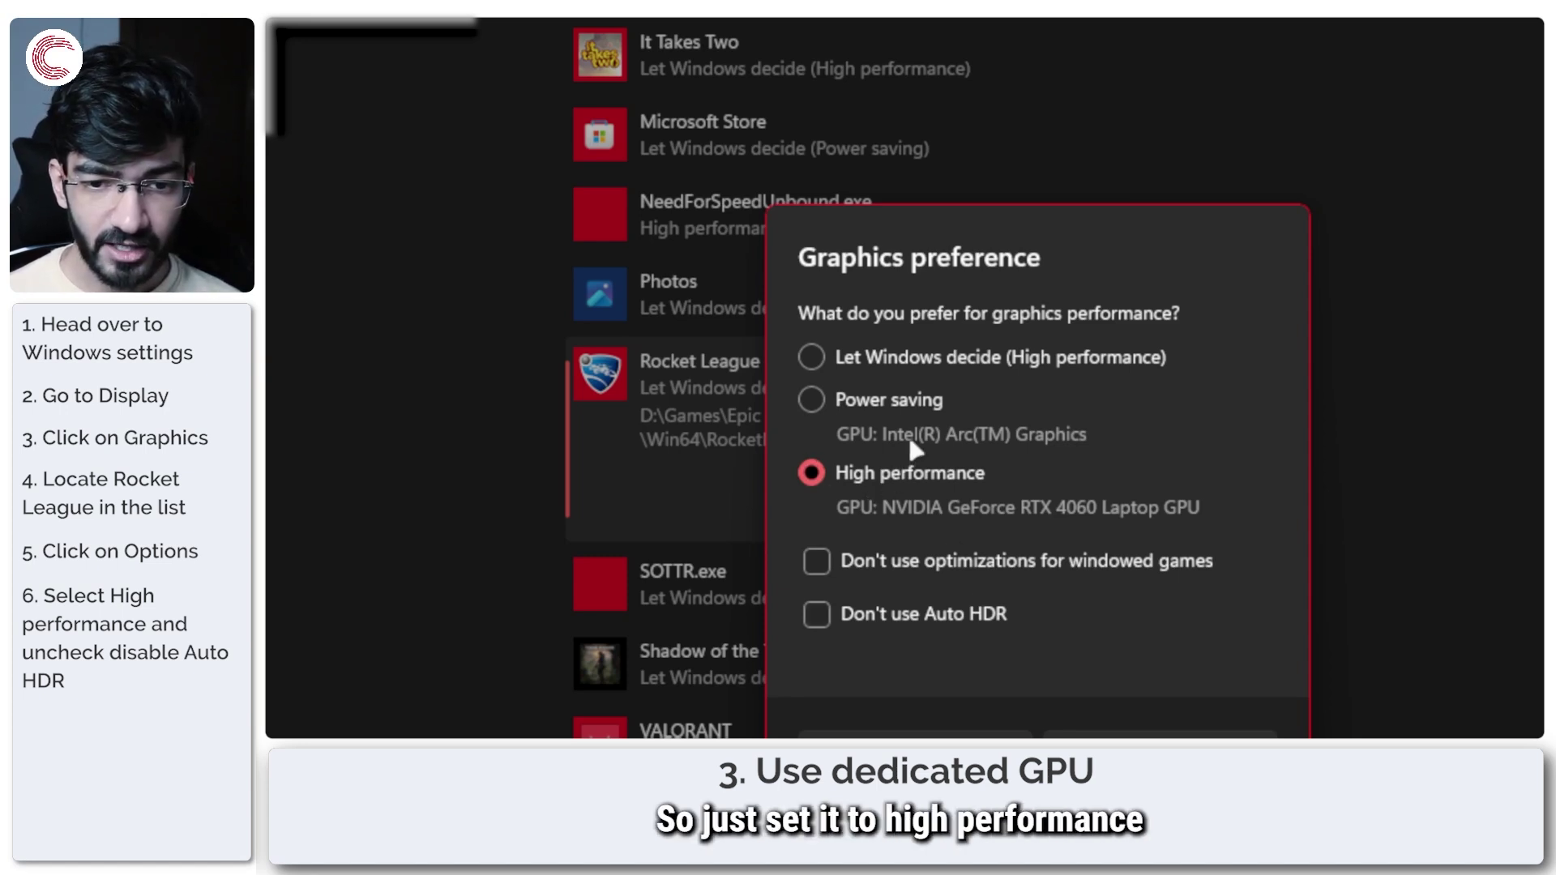
pyautogui.click(924, 358)
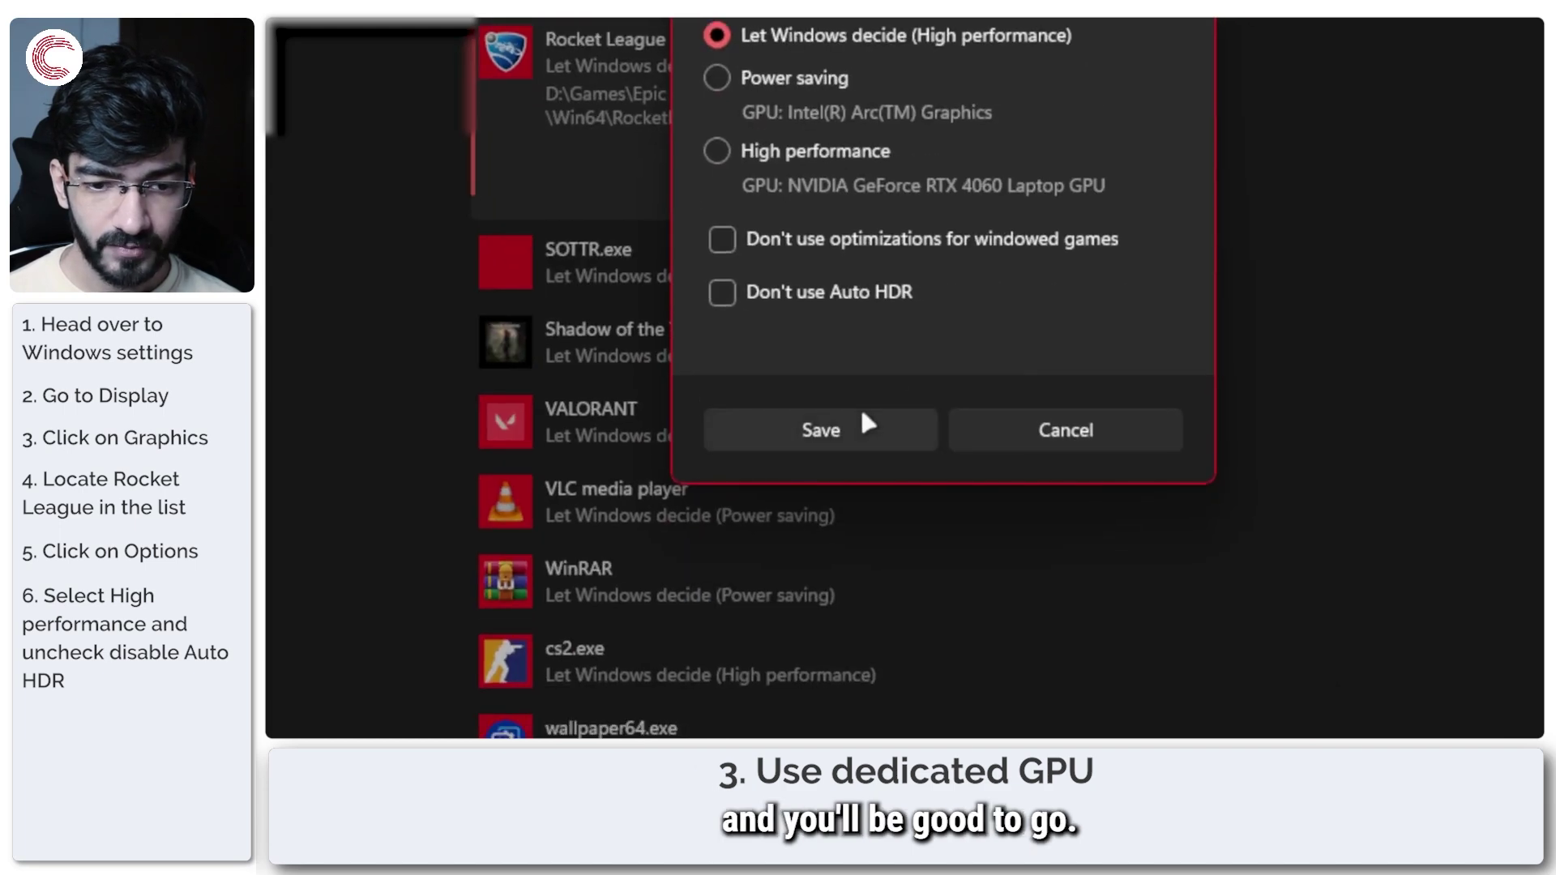
pyautogui.click(863, 413)
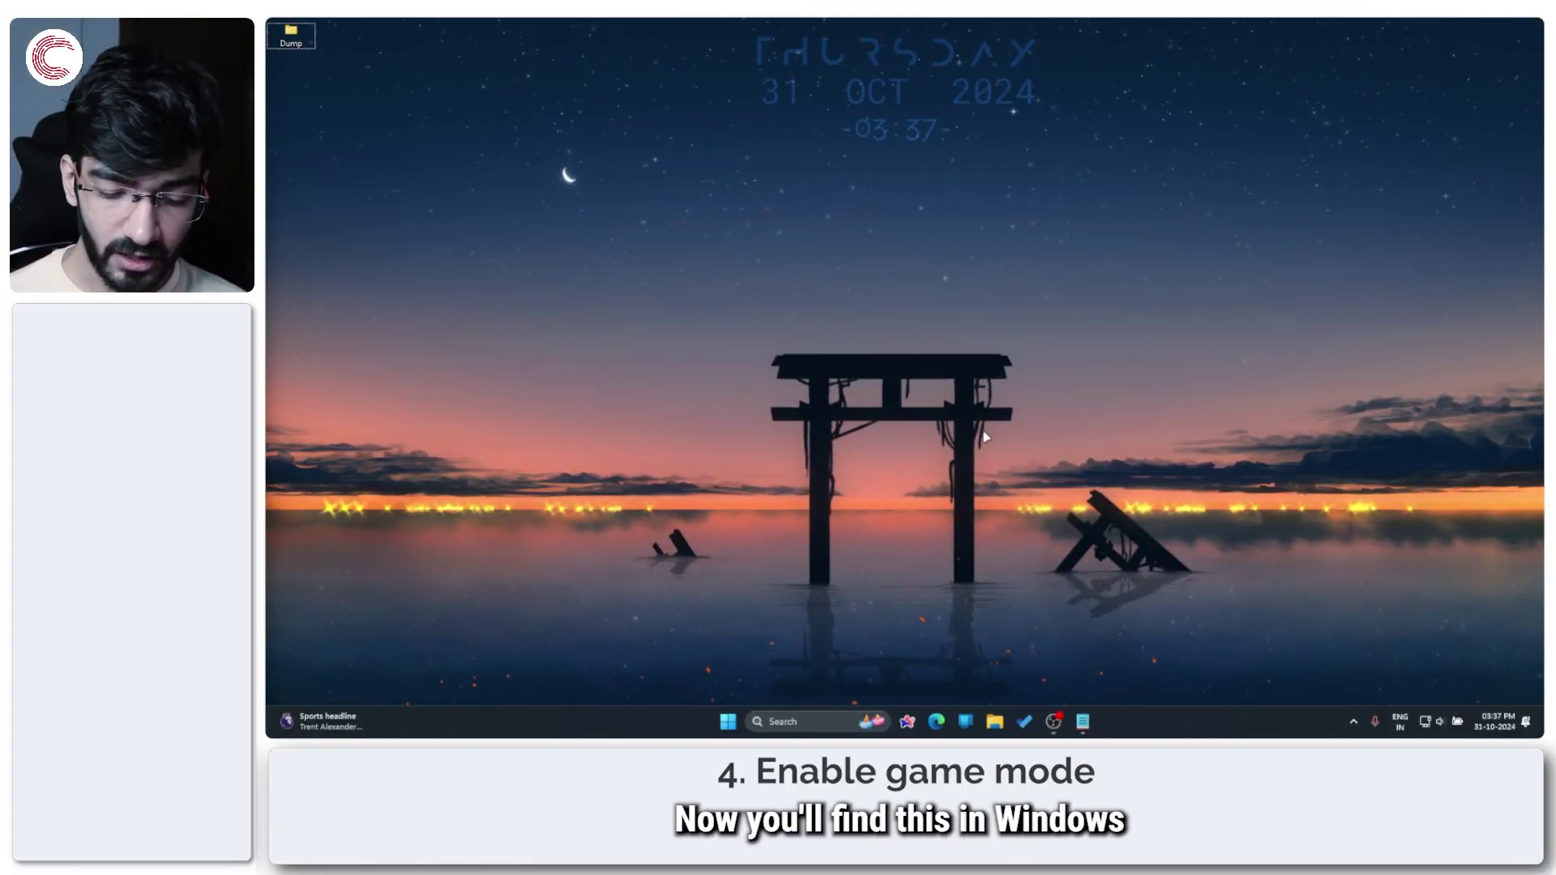
# Step: Find the Game Mode settings page and verify Game Mode is On
pyautogui.press('super+i')
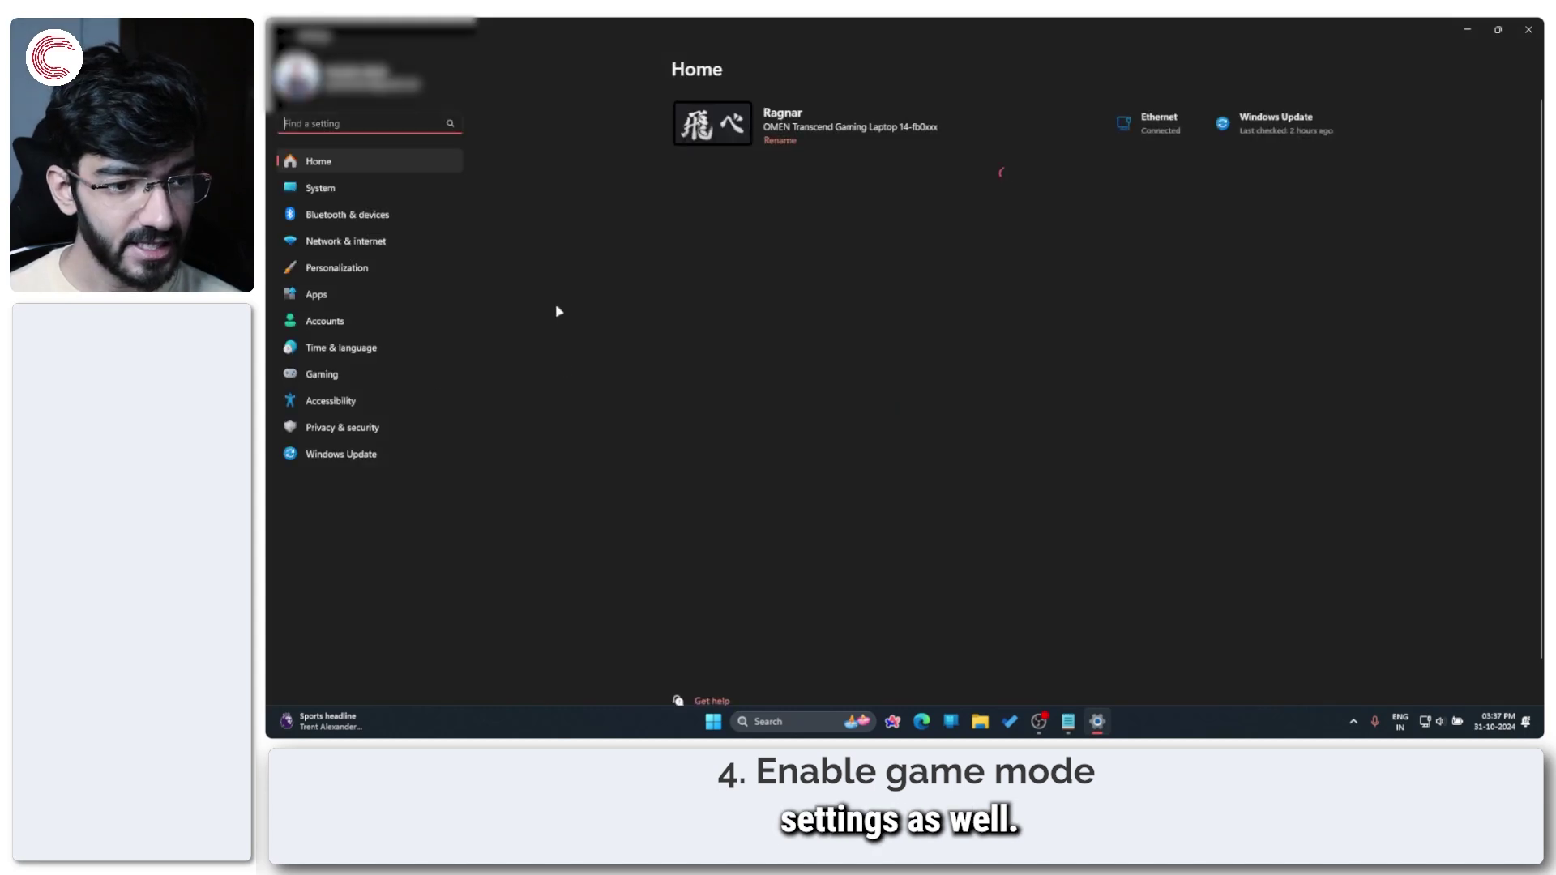
pyautogui.write('gam')
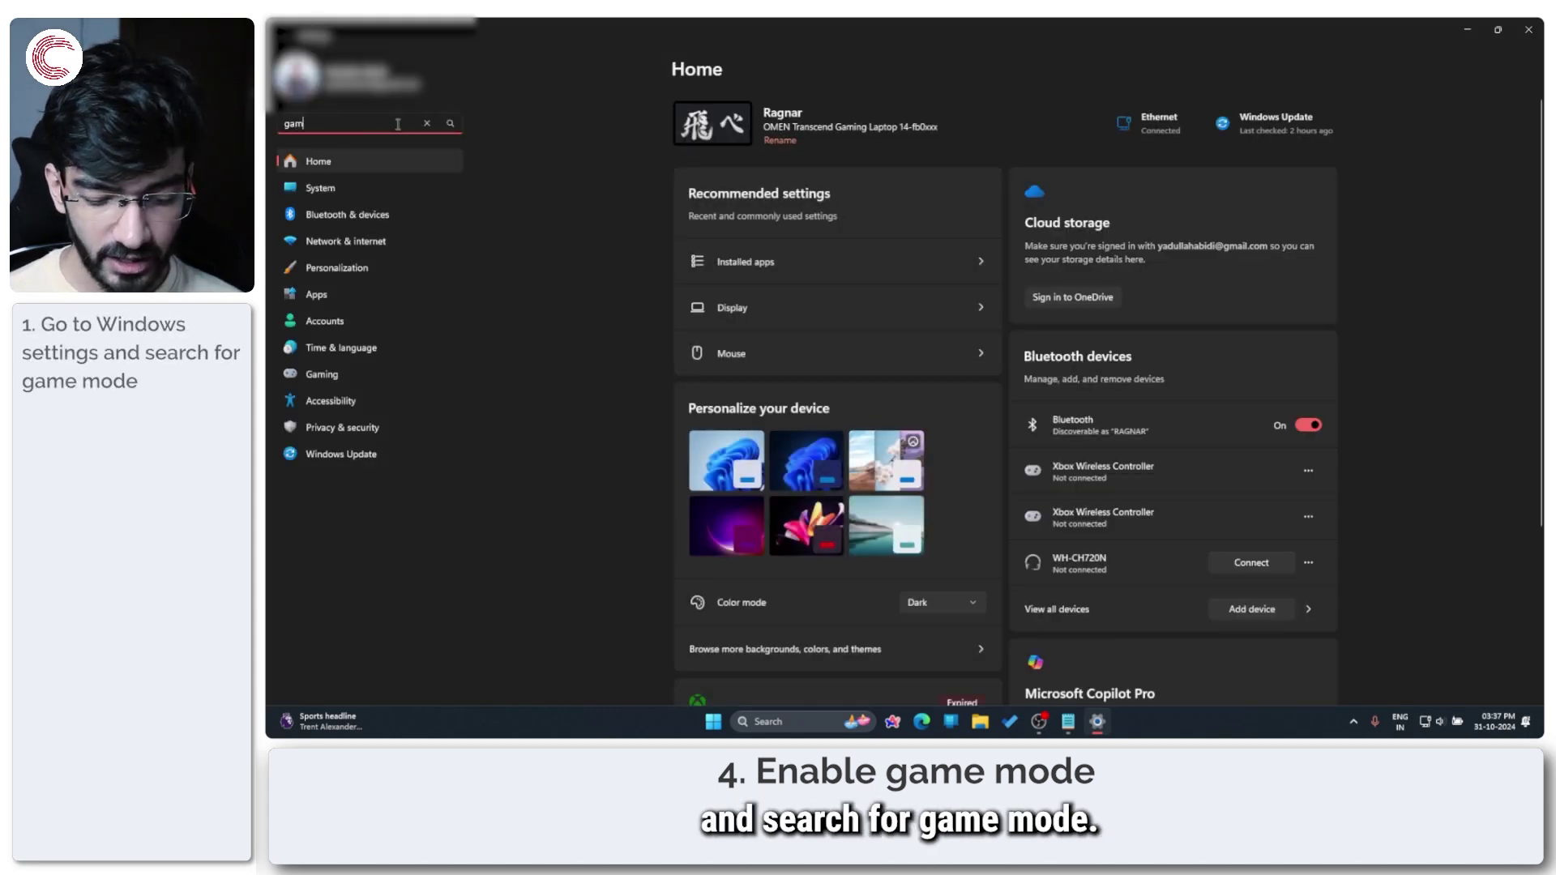
pyautogui.write('e mode')
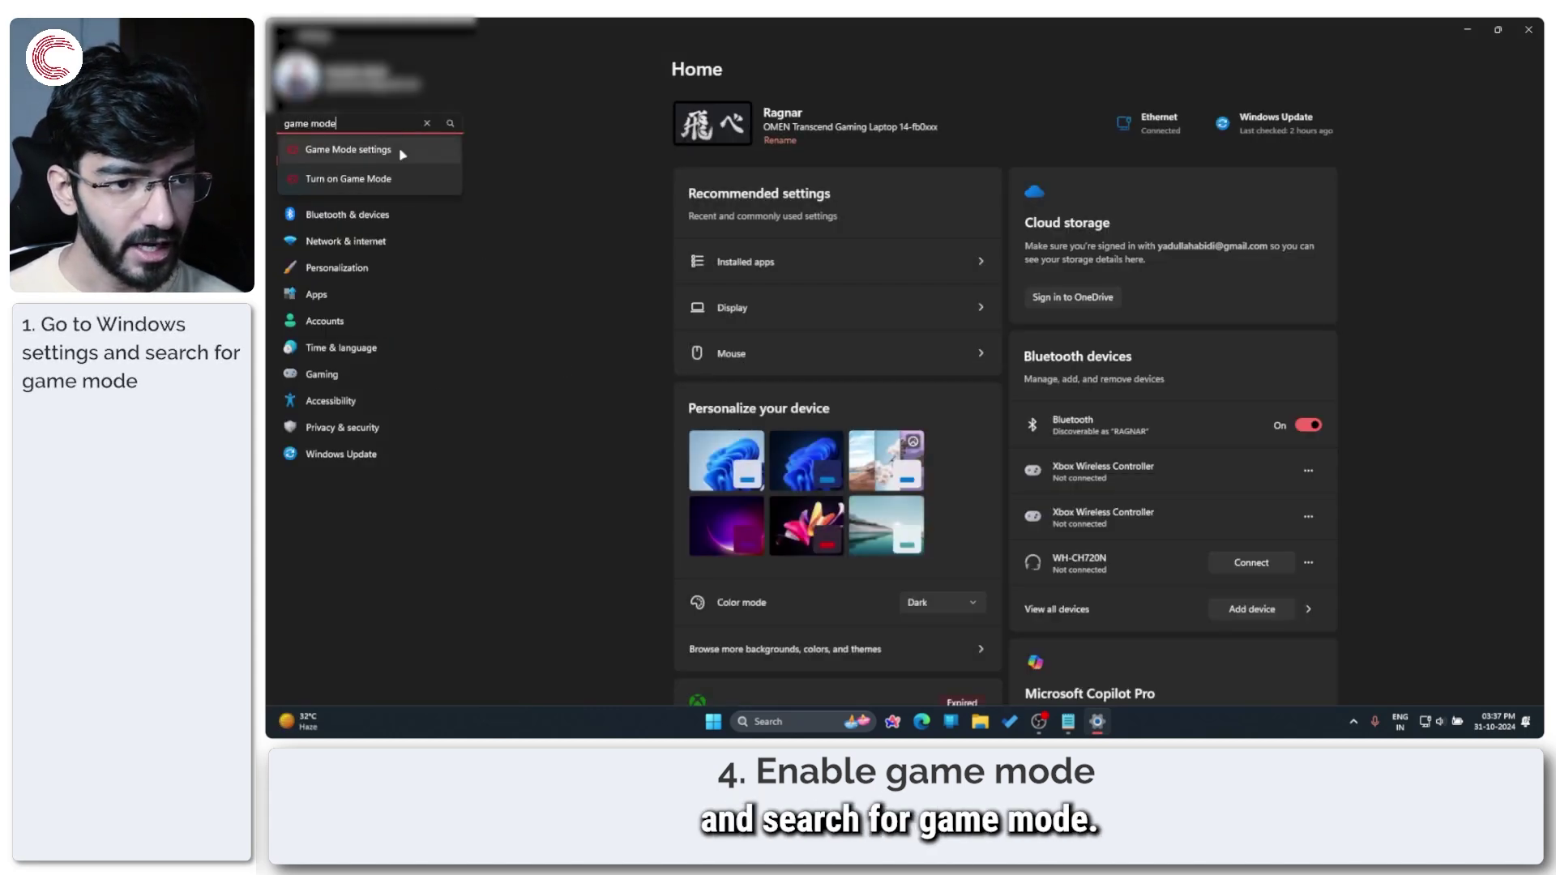
pyautogui.click(402, 152)
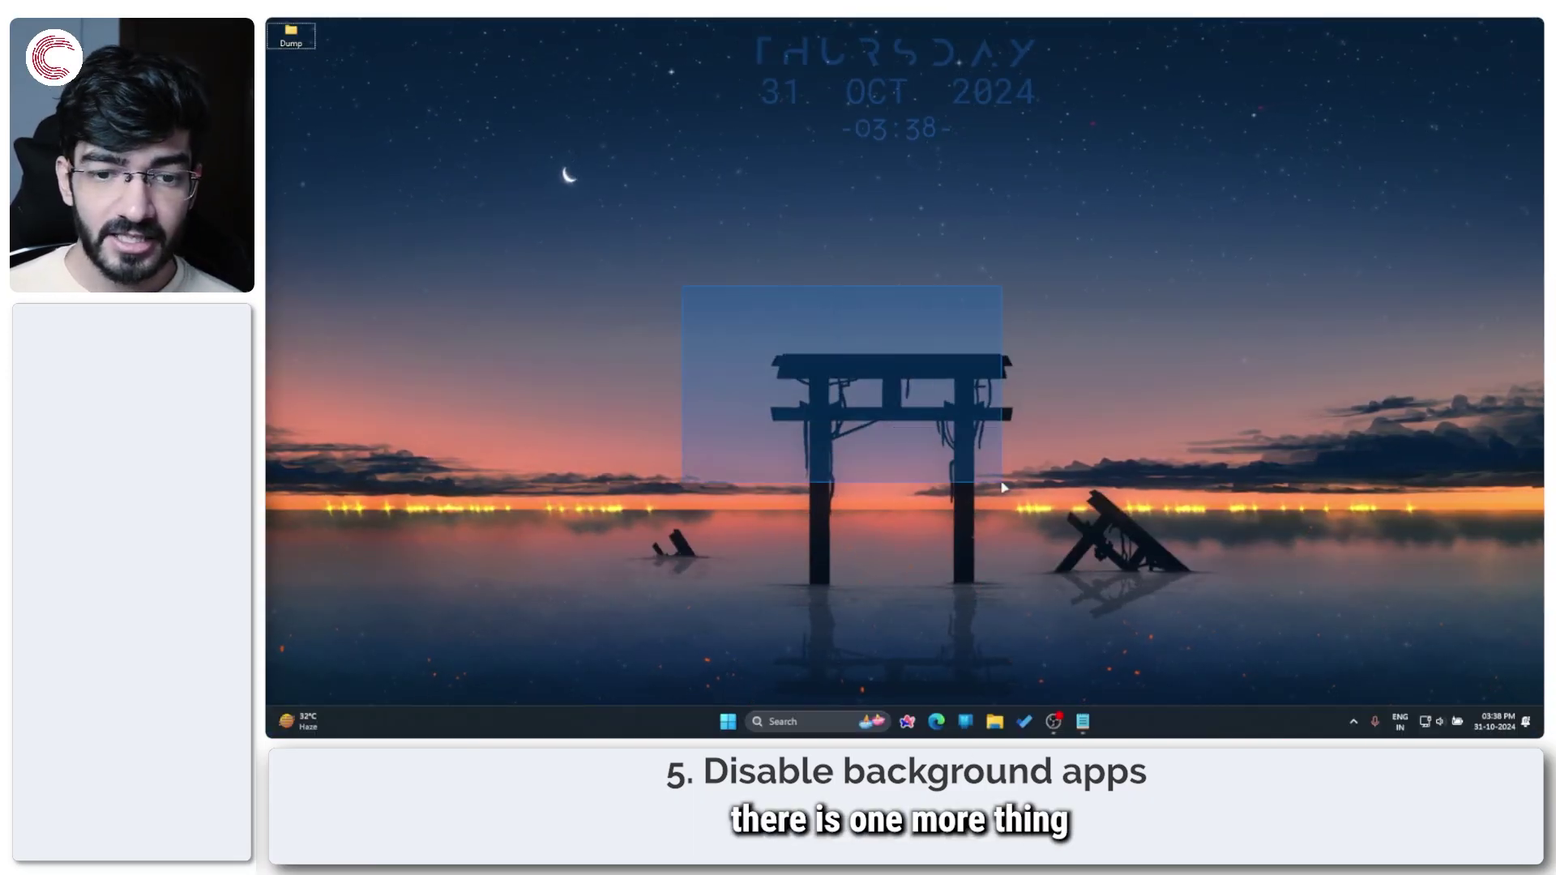
# Step: Open Task Manager from the Win+X quick-link menu
pyautogui.moveTo(681, 280); pyautogui.dragTo(1003, 488)
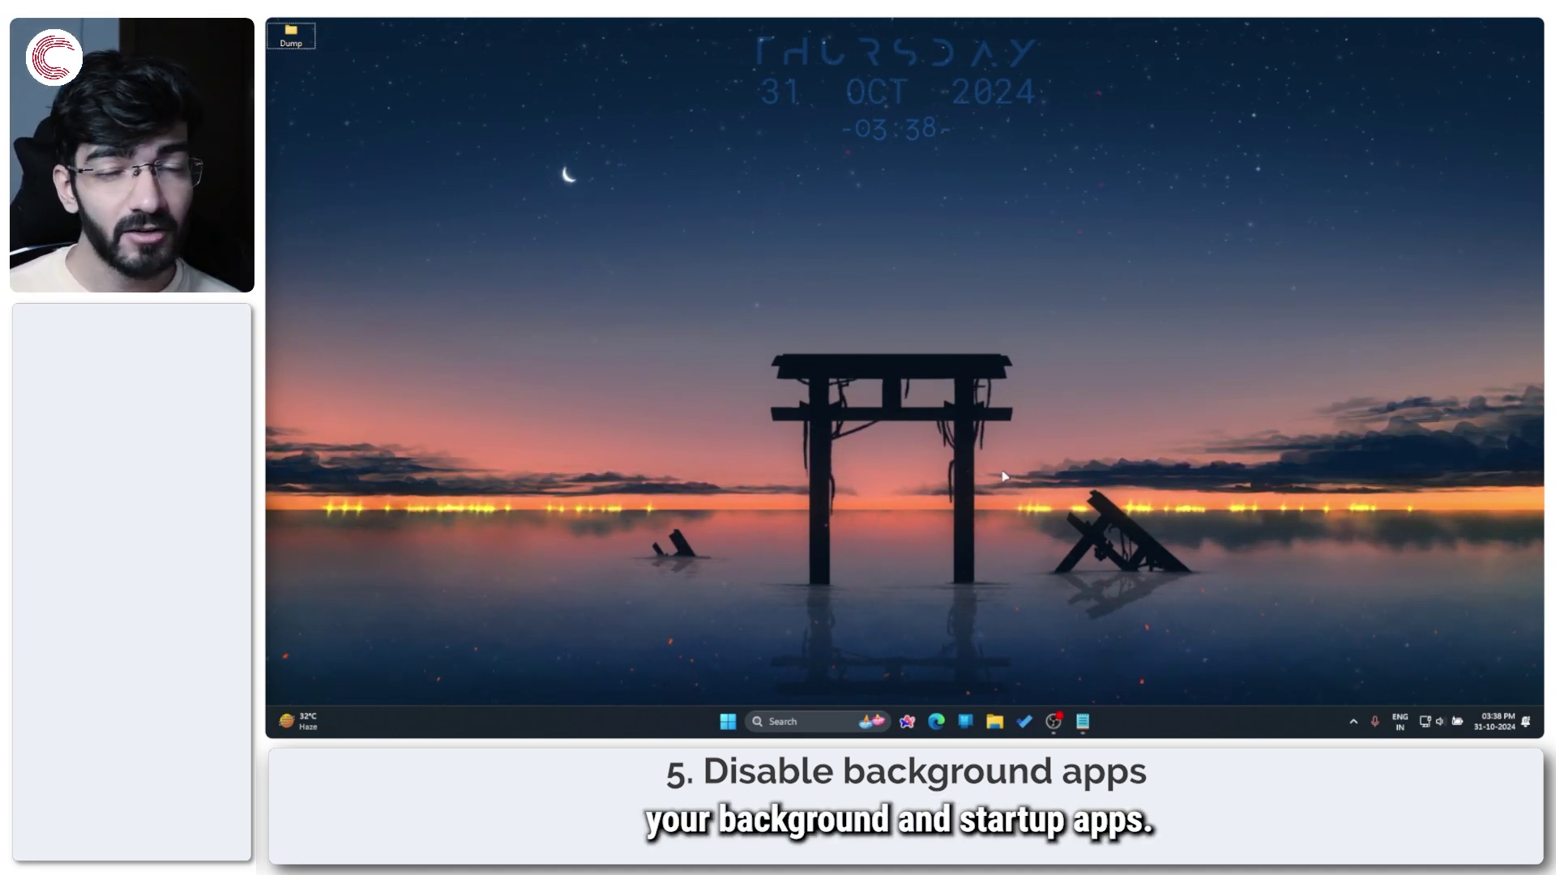
pyautogui.press('super+x')
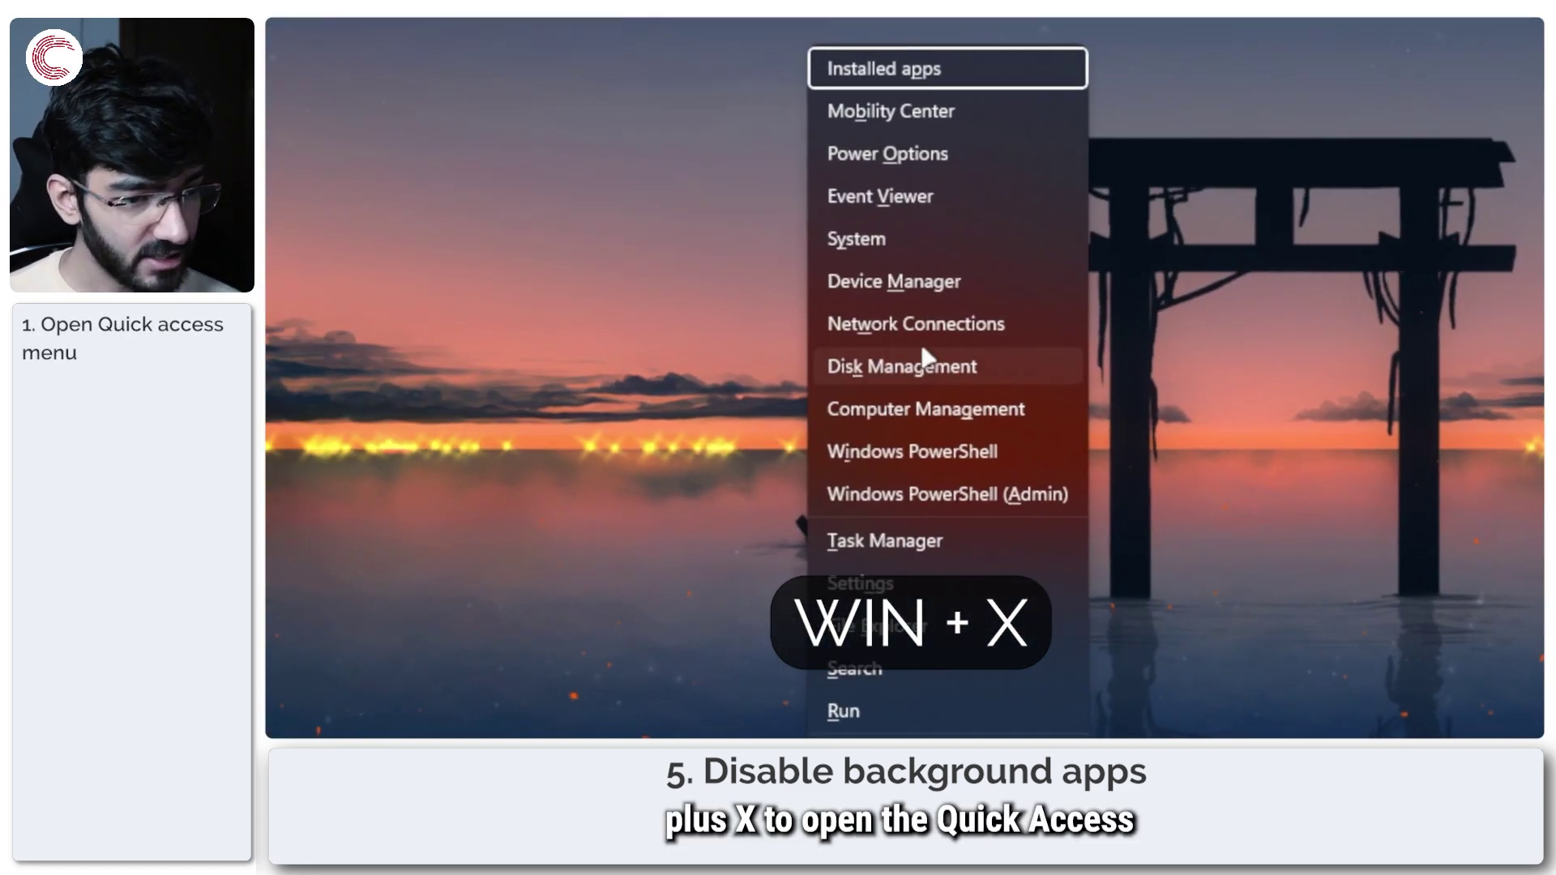
pyautogui.click(937, 541)
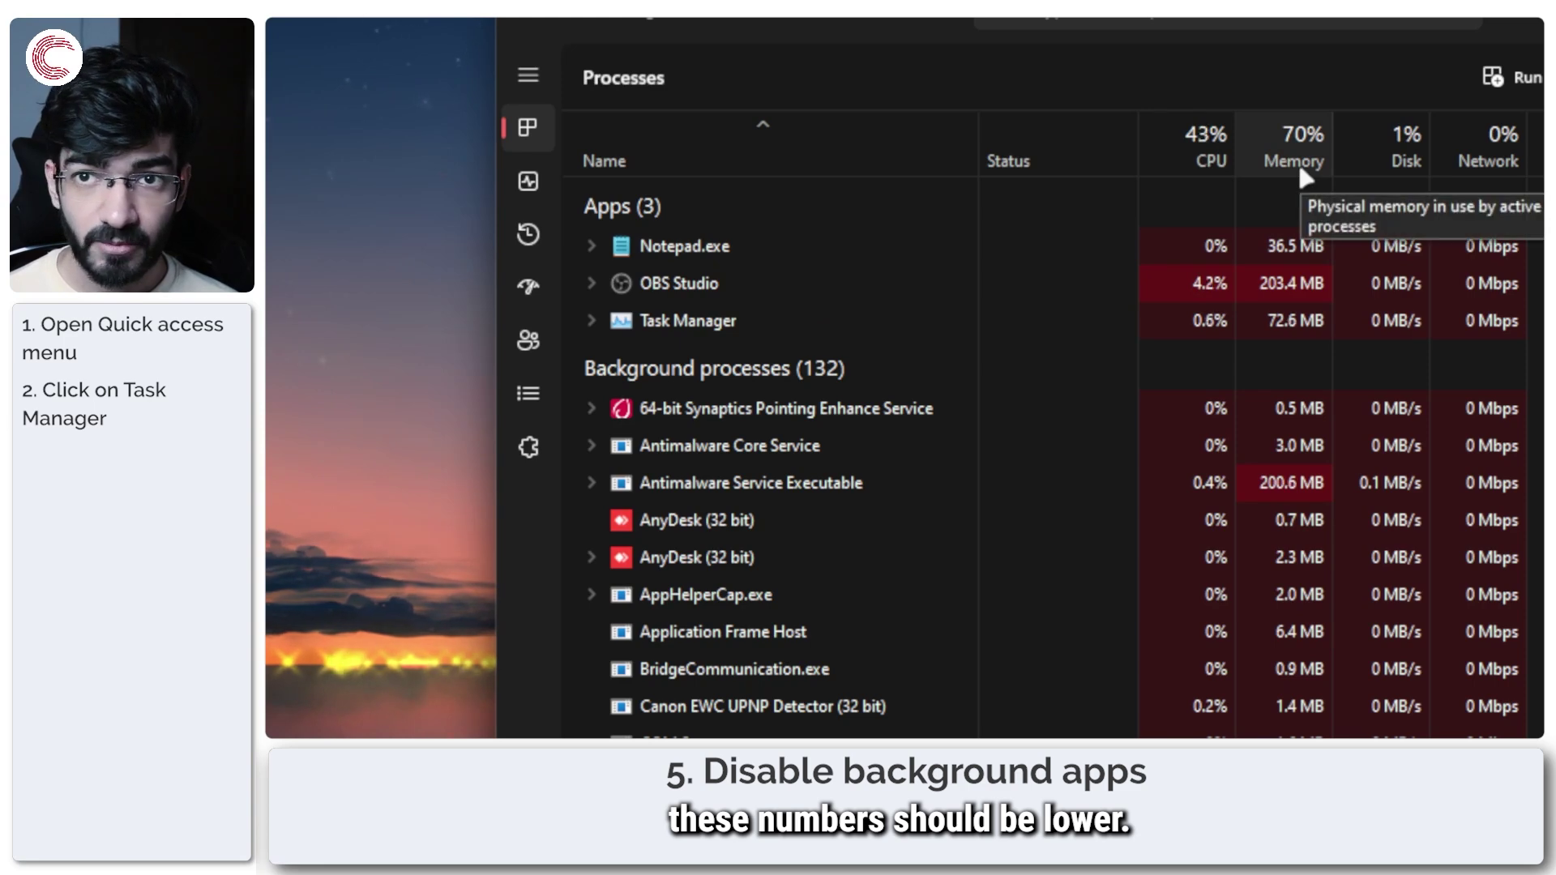
pyautogui.scroll(-2, 852, 389)
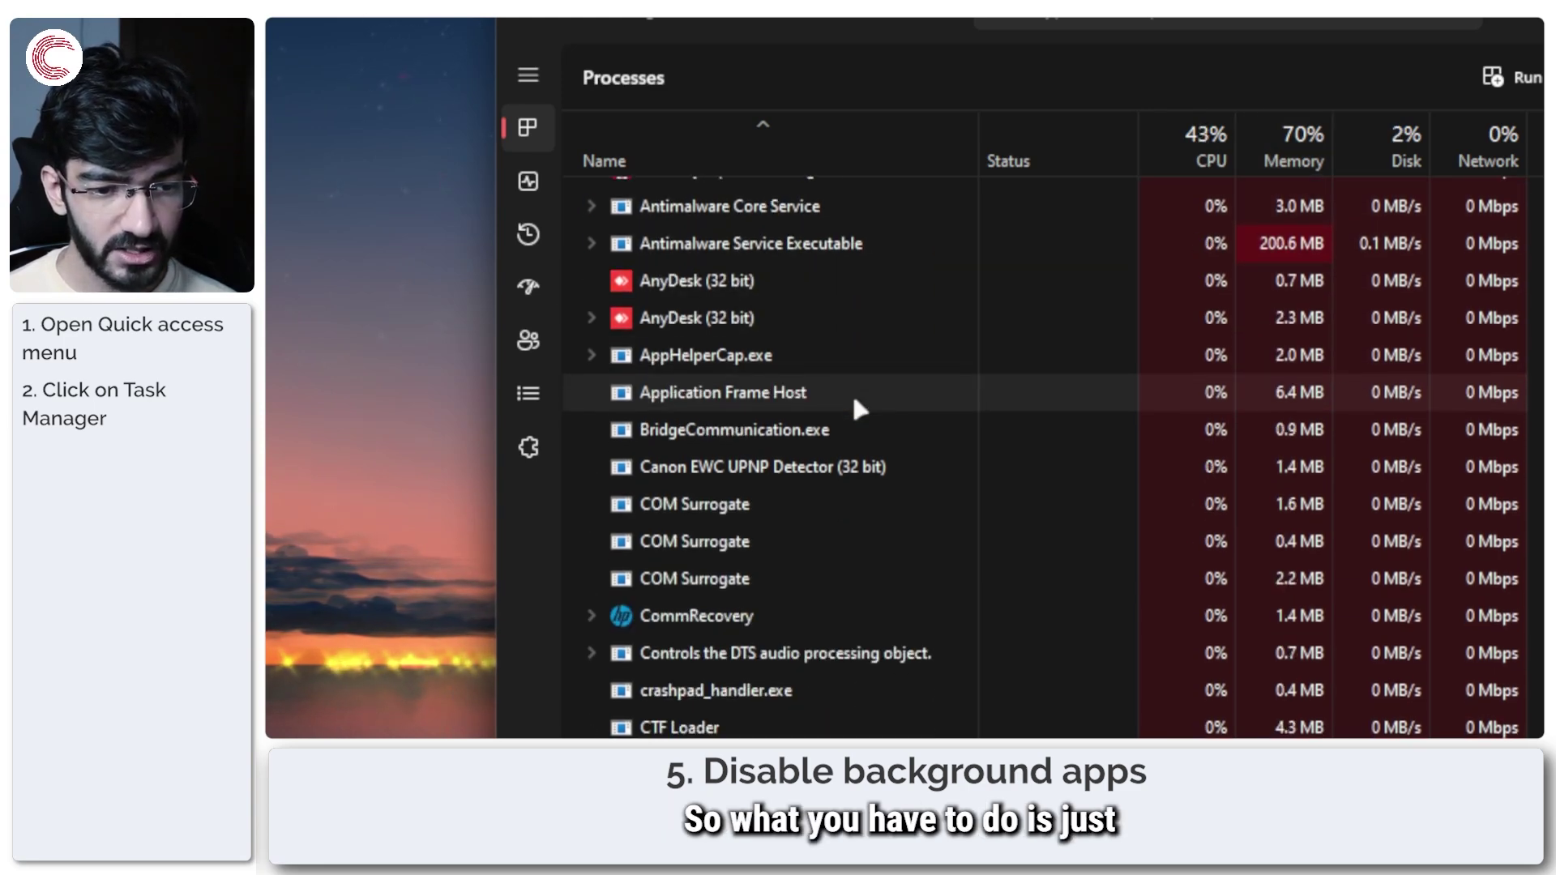
pyautogui.scroll(-1, 854, 399)
pyautogui.scroll(-2, 853, 399)
pyautogui.scroll(-2, 854, 400)
pyautogui.scroll(-3, 853, 401)
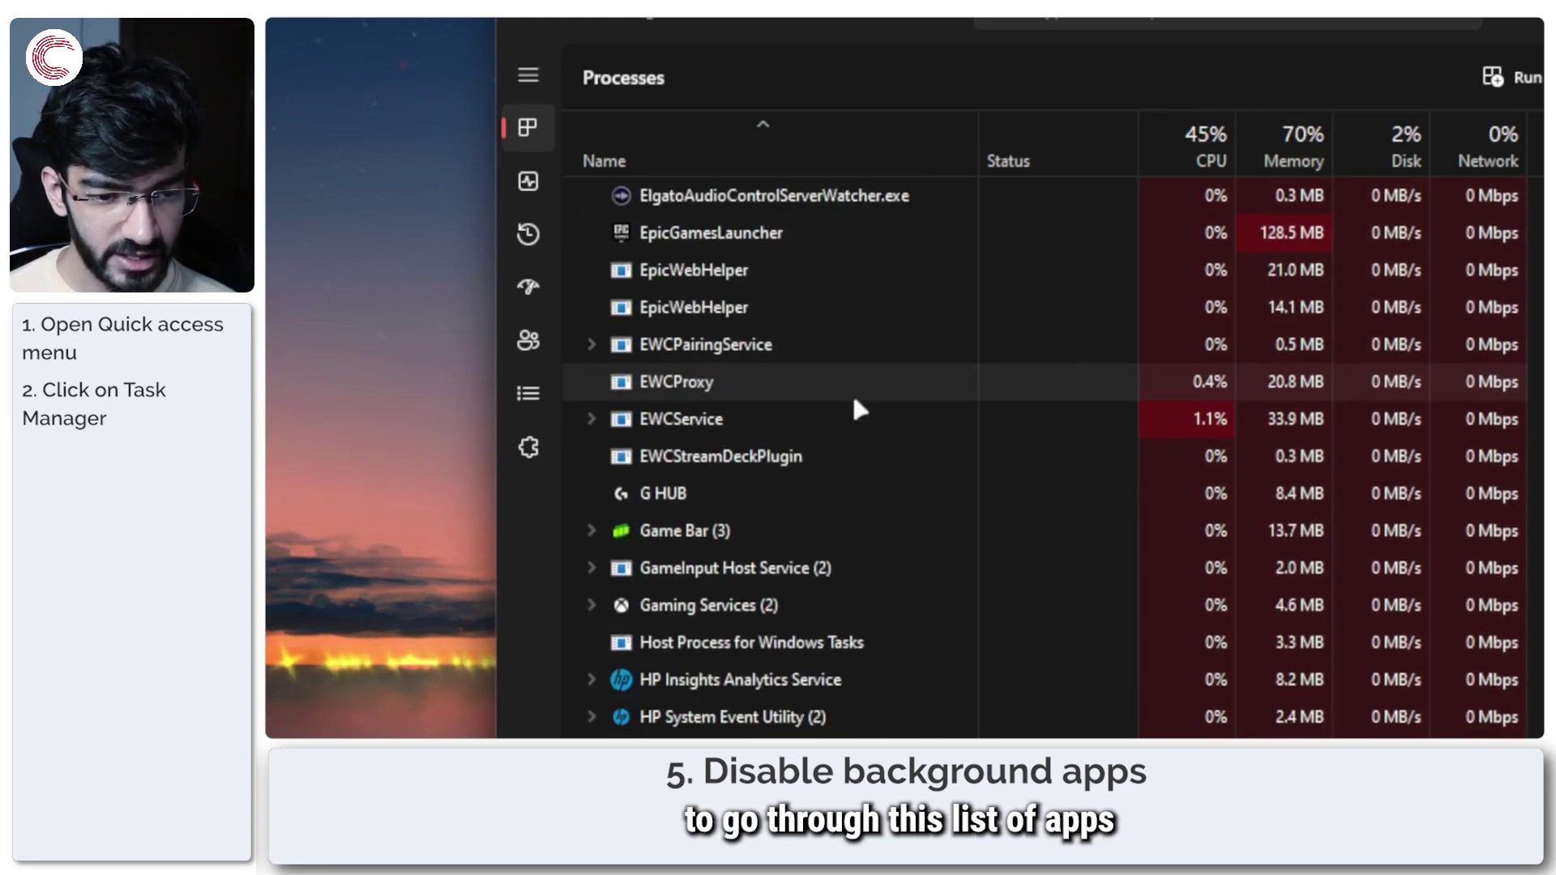
pyautogui.scroll(1, 854, 400)
pyautogui.scroll(-1, 845, 405)
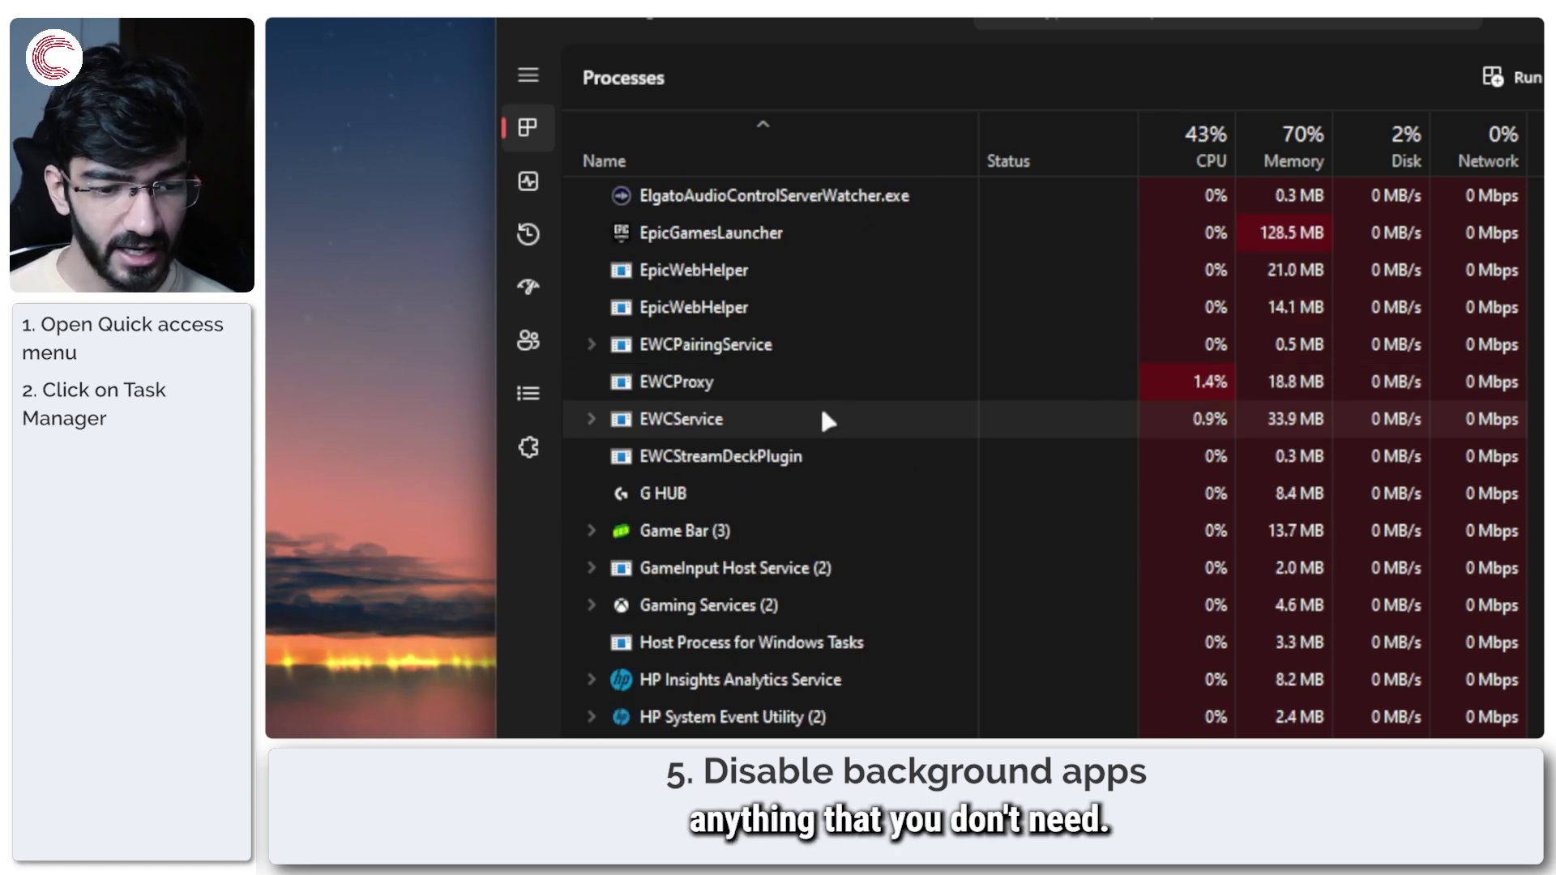
pyautogui.scroll(1, 766, 319)
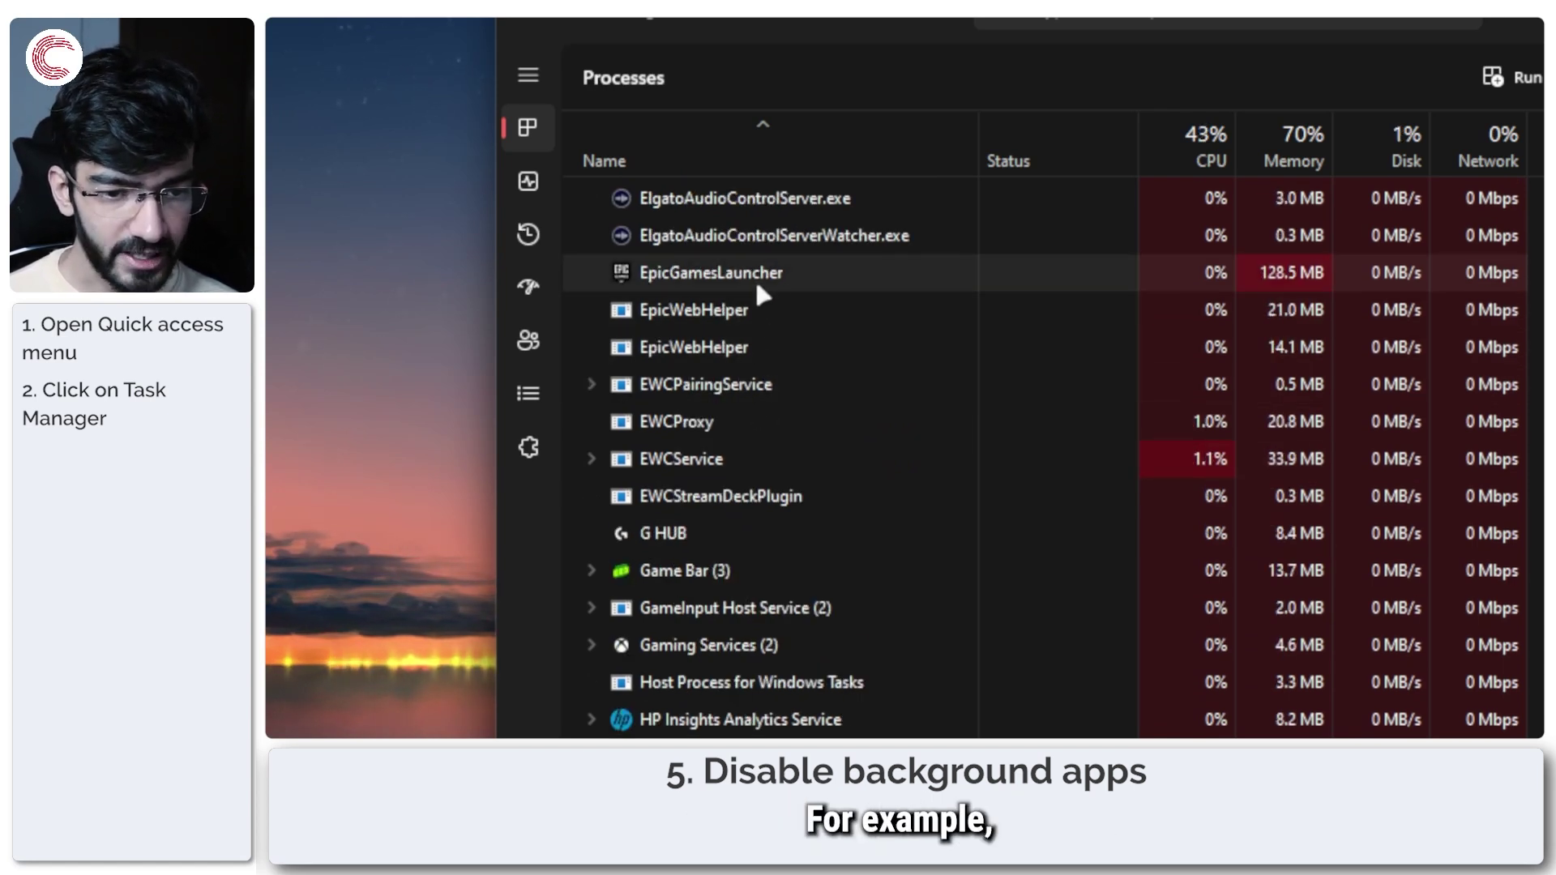
pyautogui.scroll(-2, 758, 285)
pyautogui.scroll(-1, 758, 285)
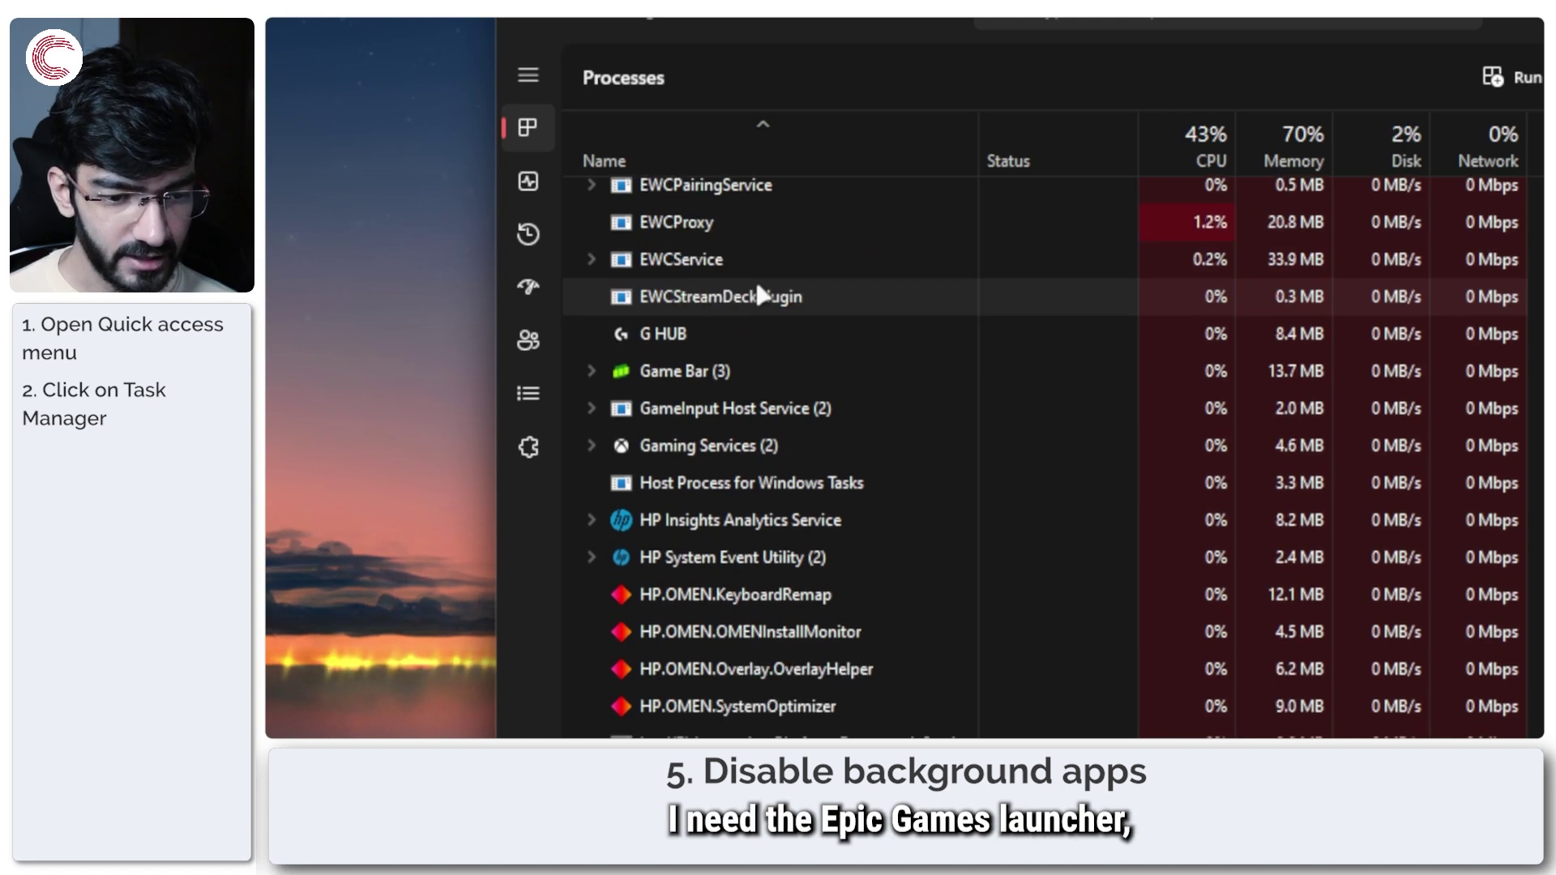
pyautogui.scroll(-2, 758, 285)
pyautogui.scroll(-1, 758, 292)
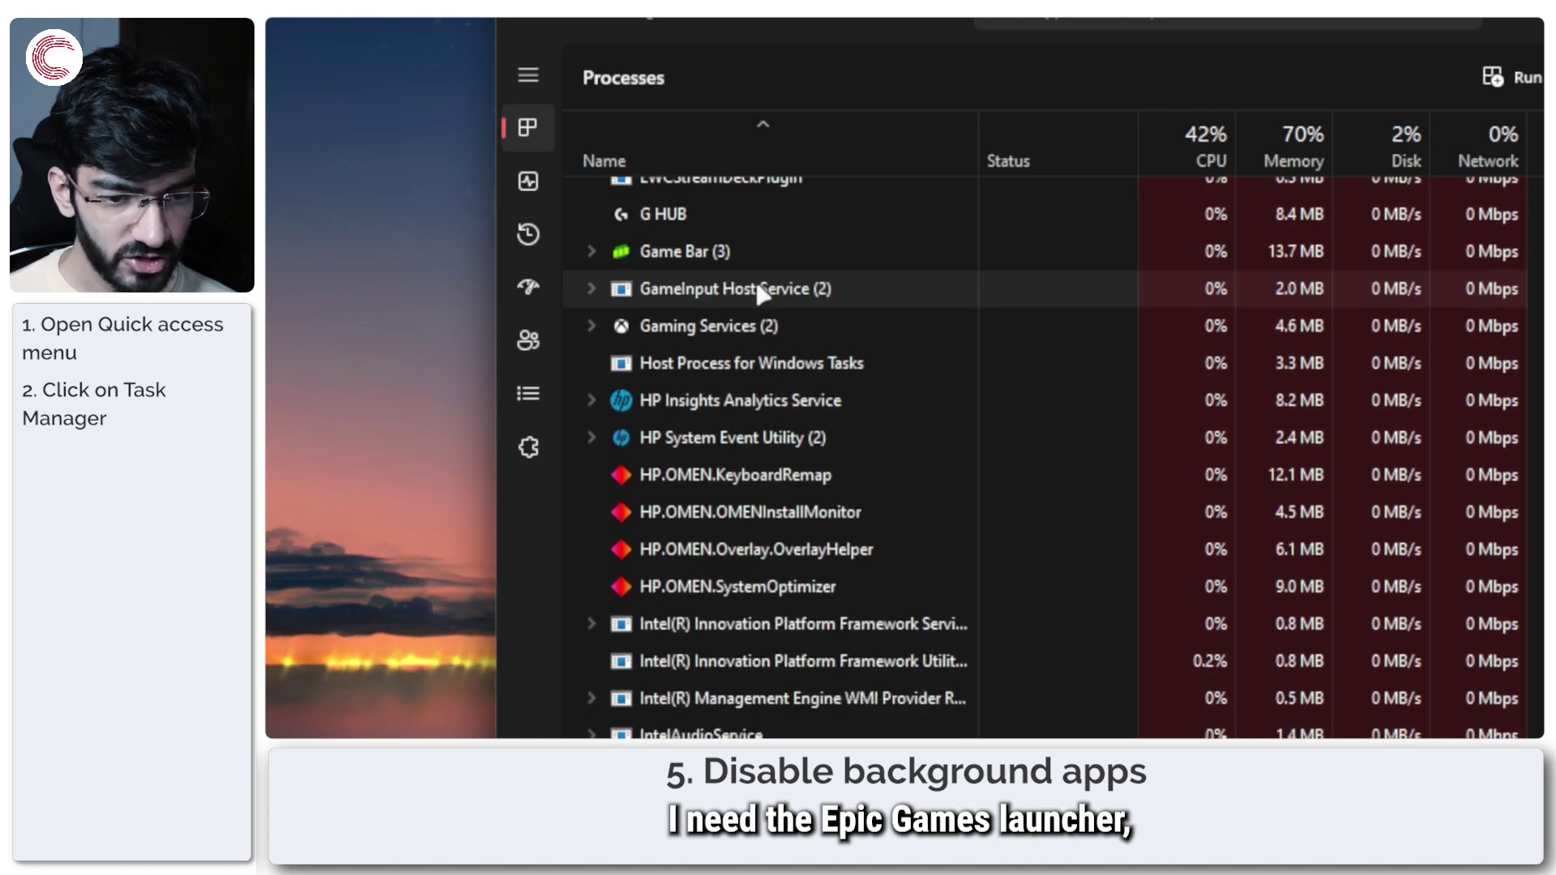
# Step: End the HP Insights Analytics Service process and move to the Startup apps list
pyautogui.rightClick(740, 409)
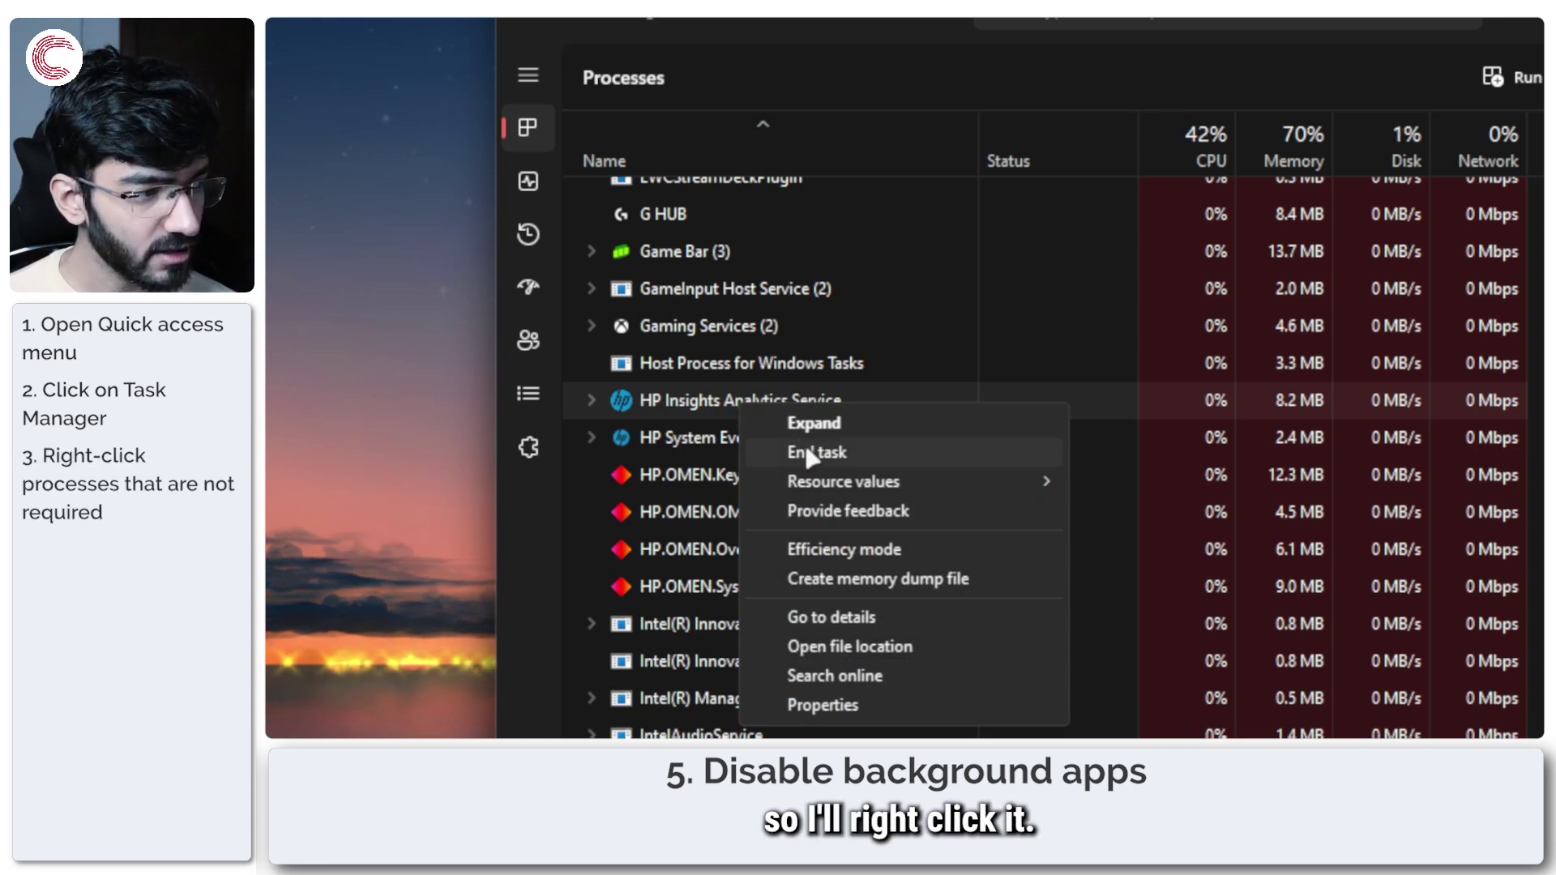
pyautogui.click(693, 410)
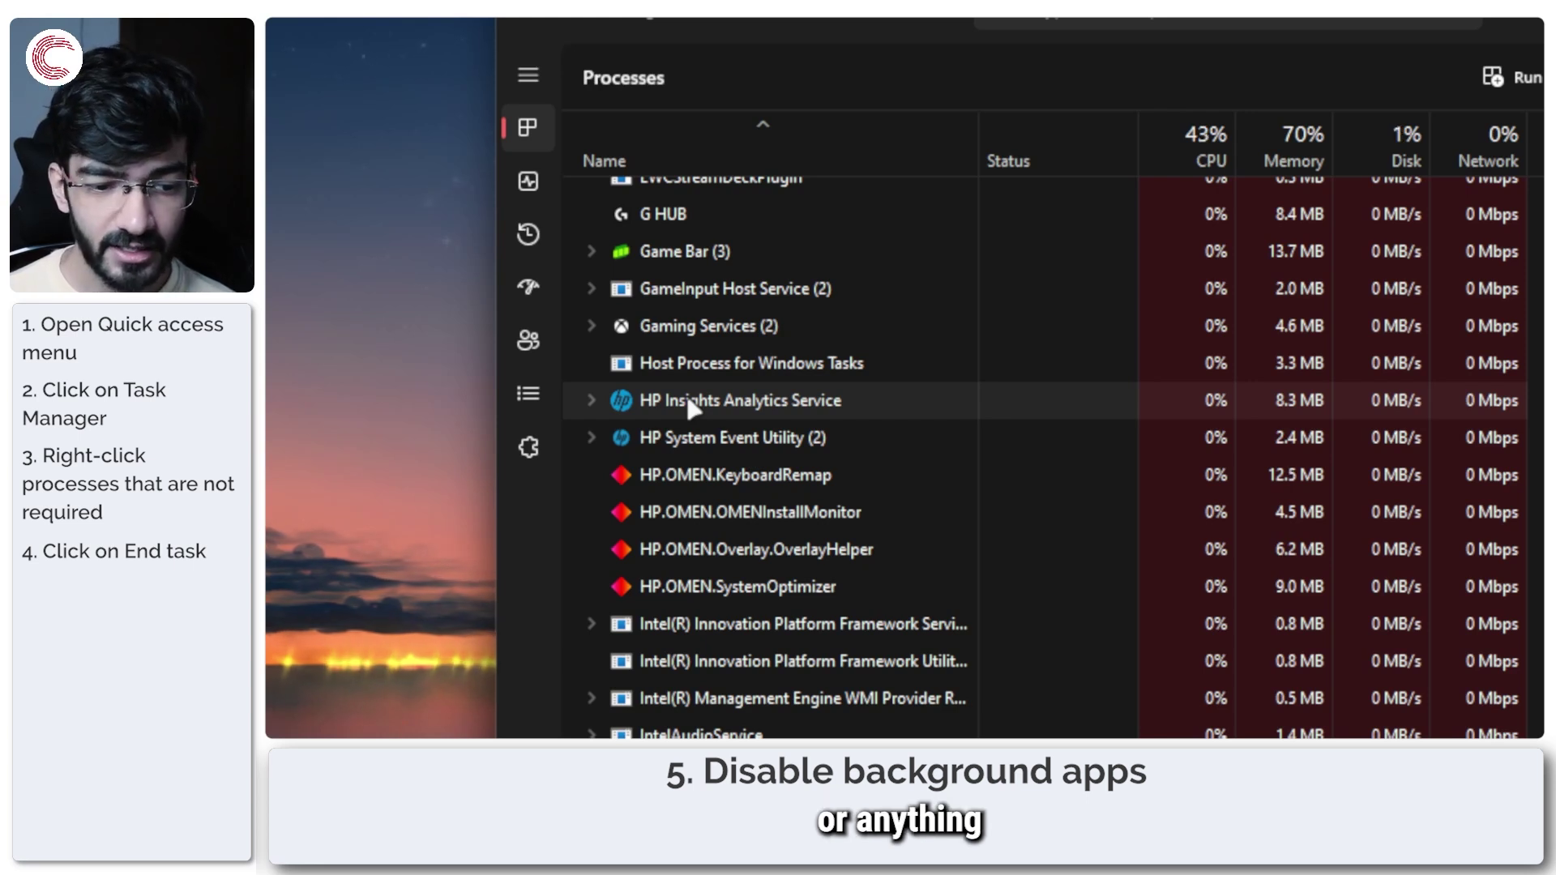
pyautogui.rightClick(690, 403)
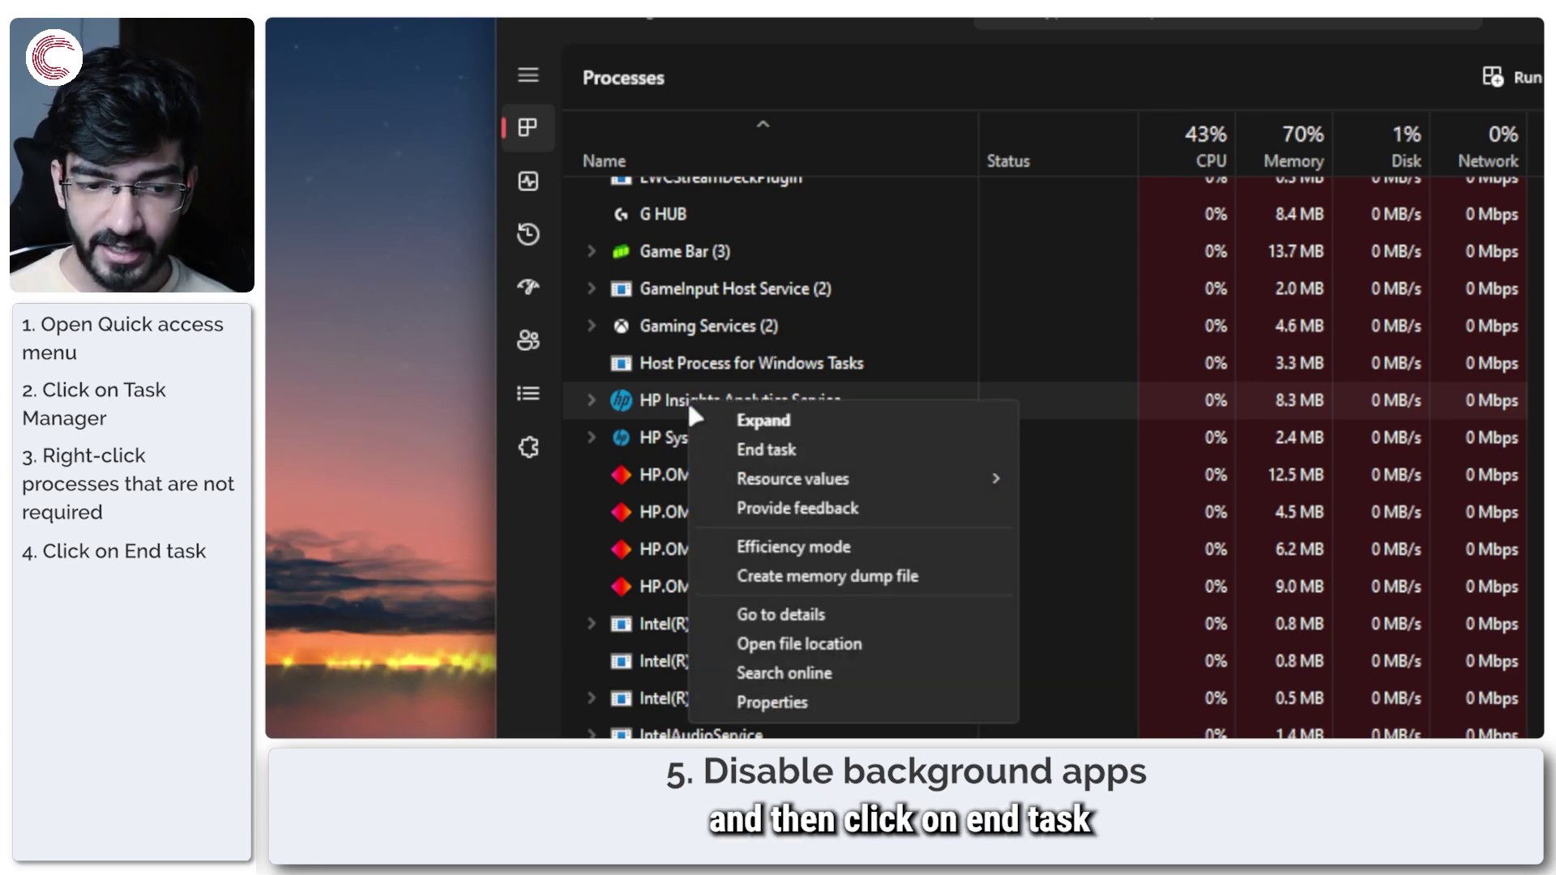
pyautogui.click(681, 409)
pyautogui.scroll(-3, 728, 401)
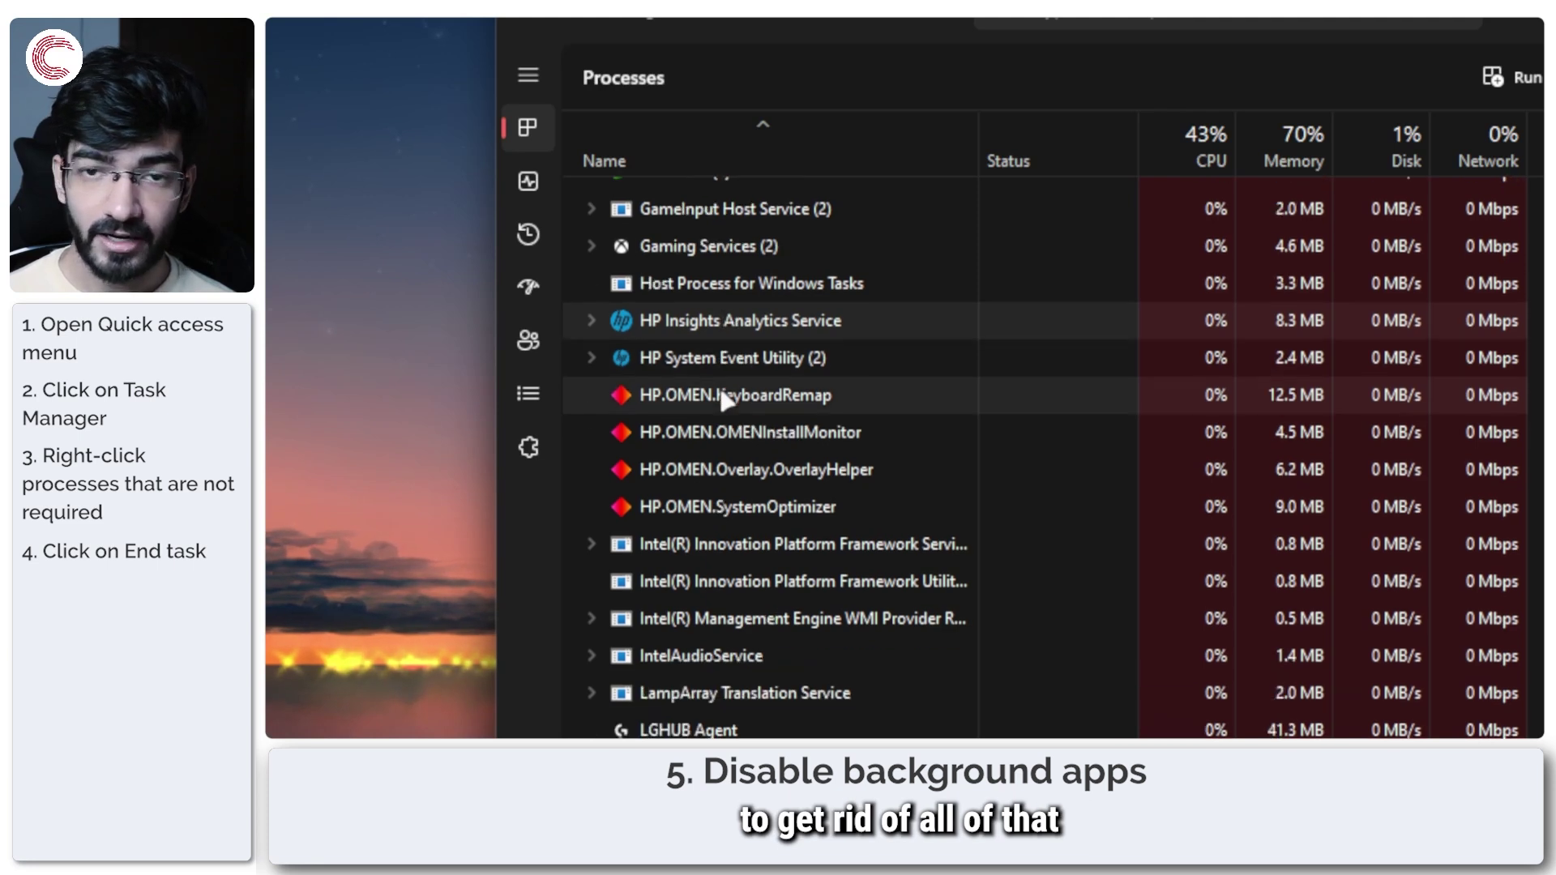
pyautogui.scroll(-1, 726, 402)
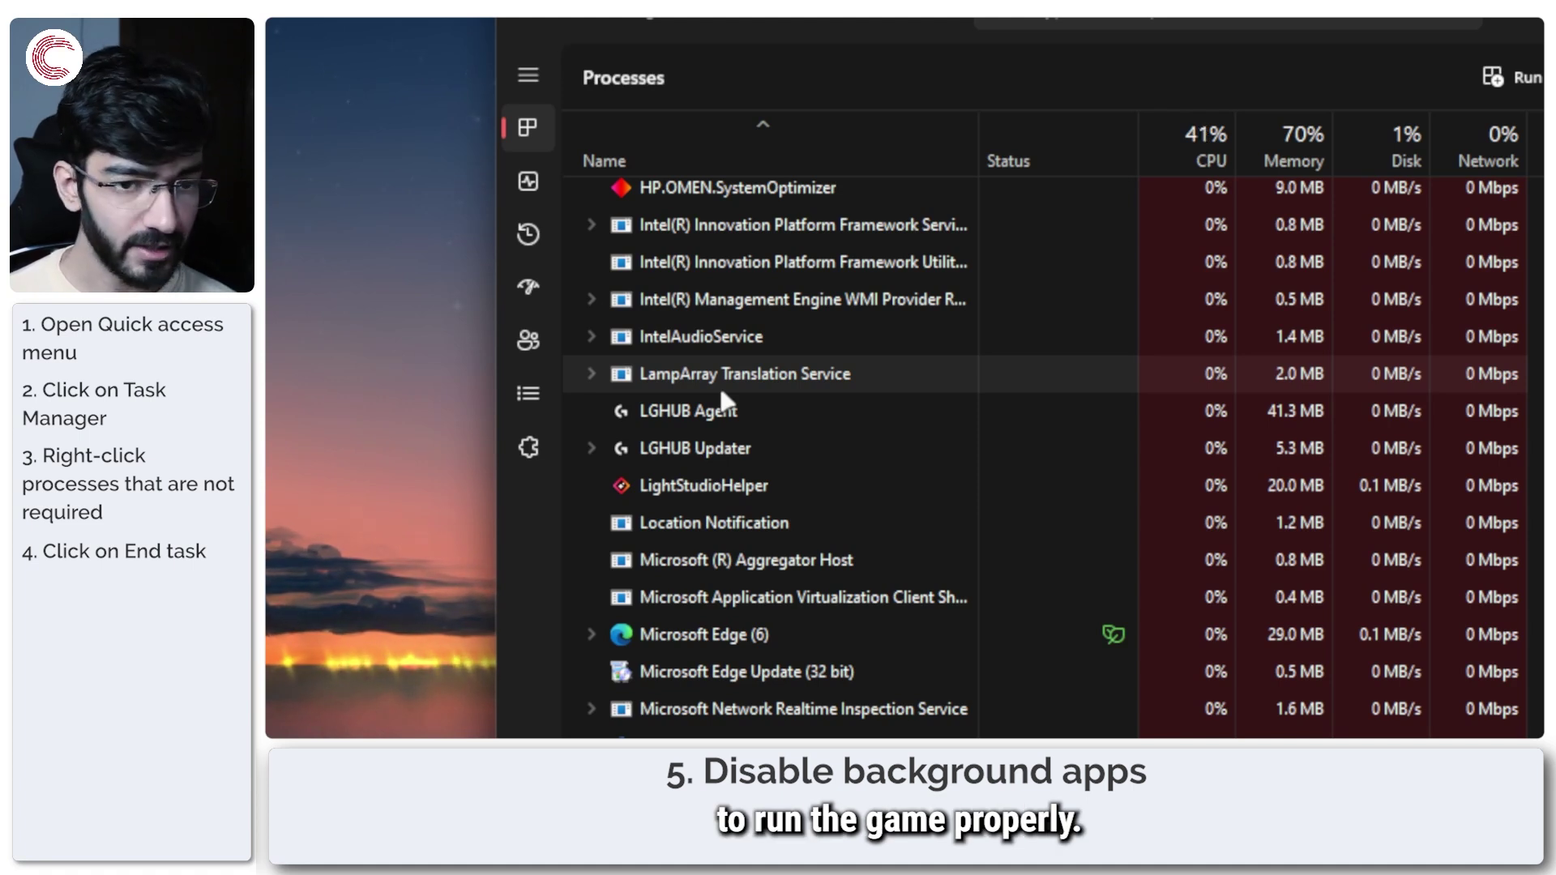
pyautogui.click(539, 279)
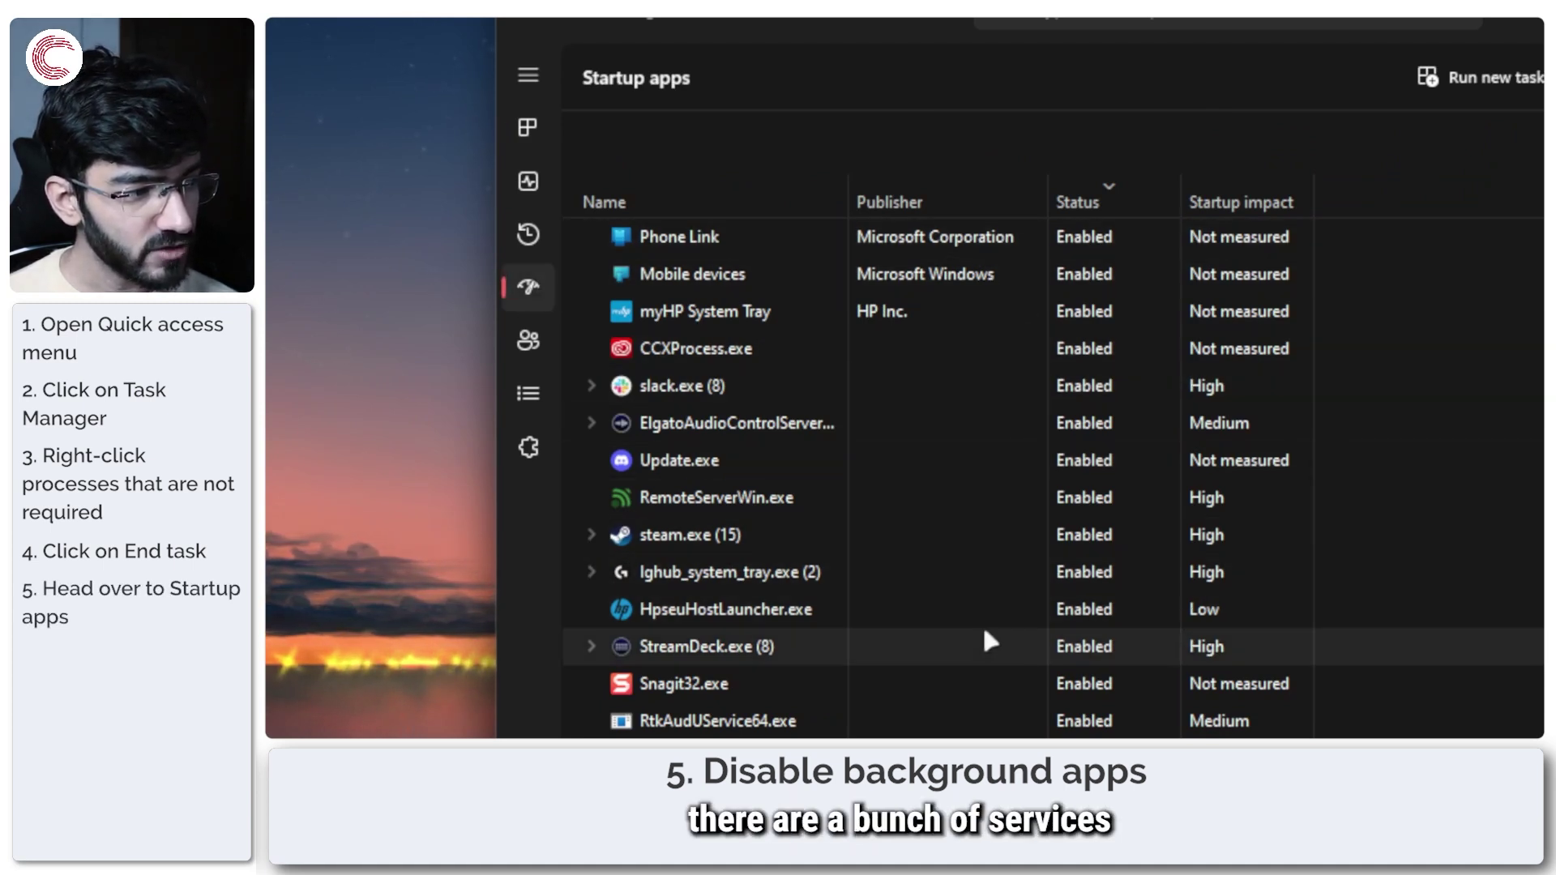
pyautogui.scroll(-1, 982, 636)
pyautogui.scroll(-2, 983, 642)
pyautogui.scroll(2, 982, 641)
pyautogui.scroll(1, 983, 640)
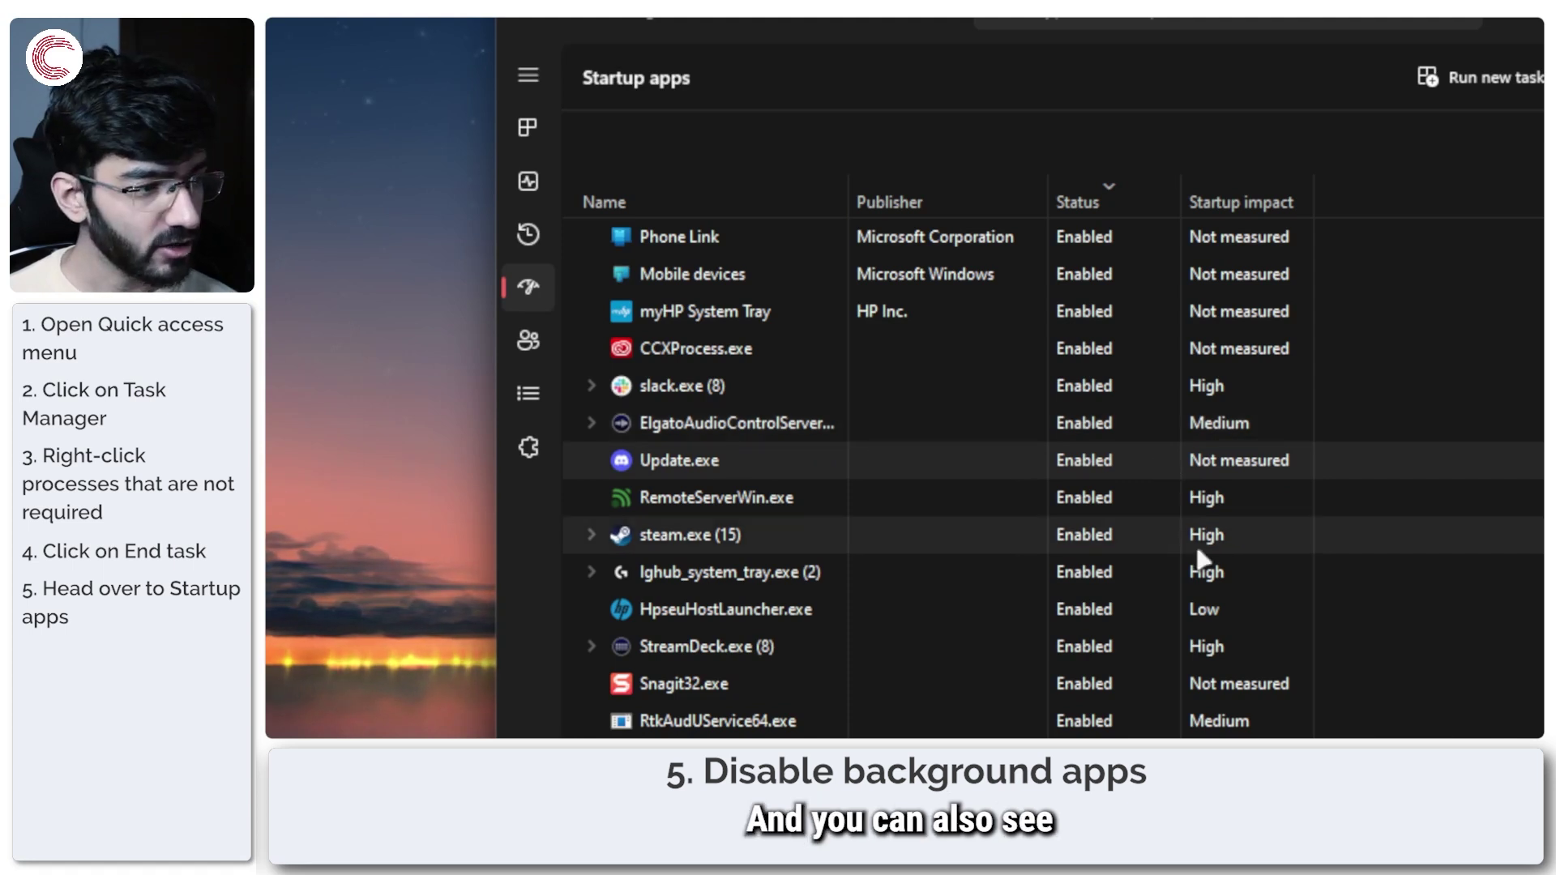
# Step: Disable RemoteServerWin.exe so it no longer launches at startup
pyautogui.rightClick(747, 492)
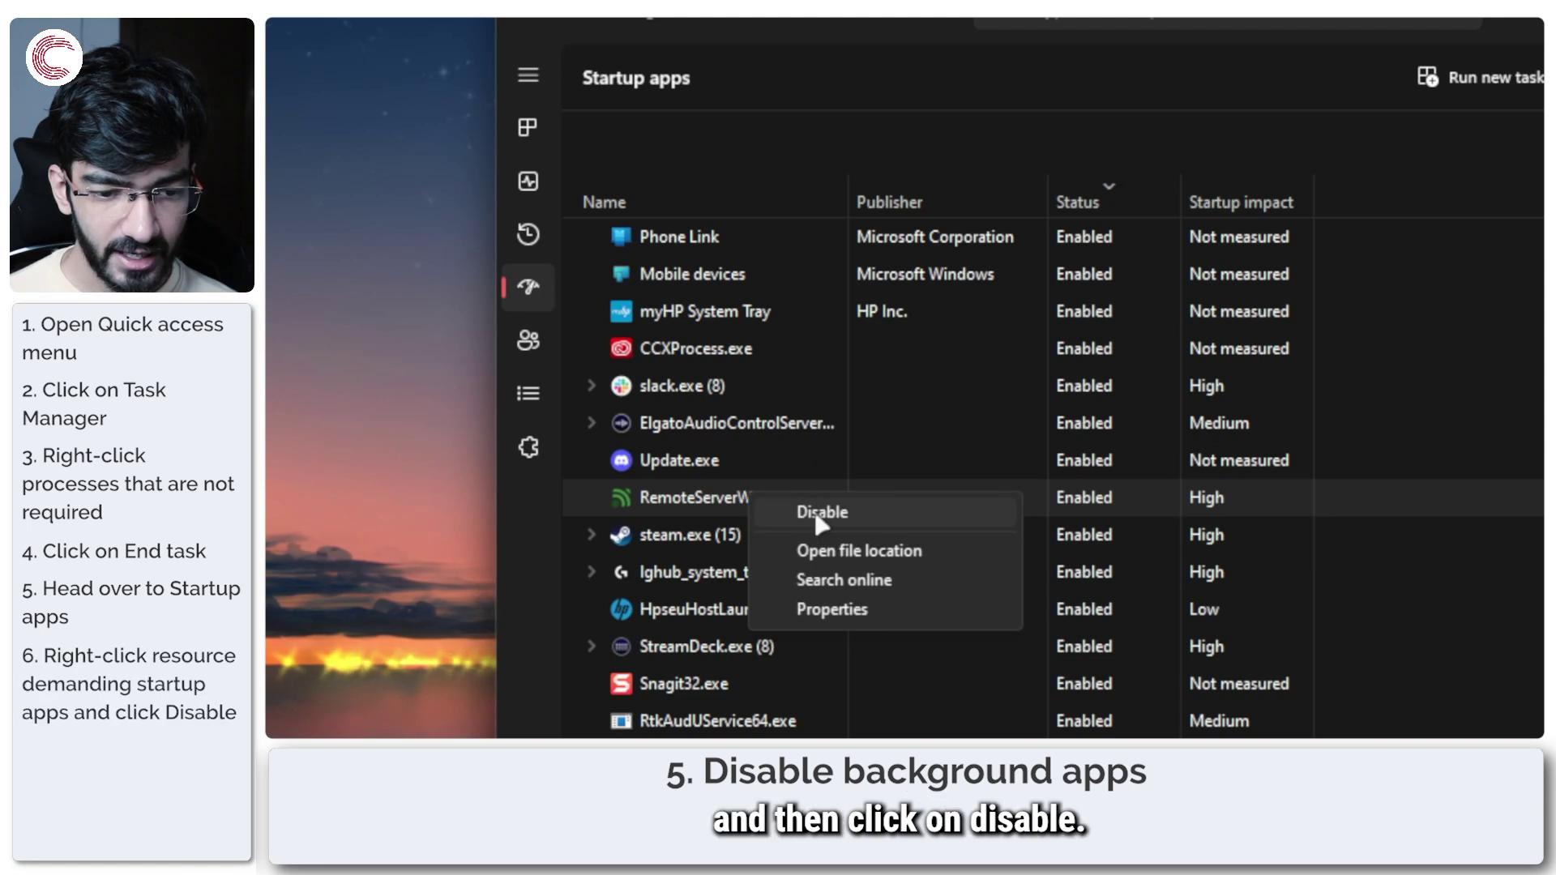
pyautogui.click(697, 511)
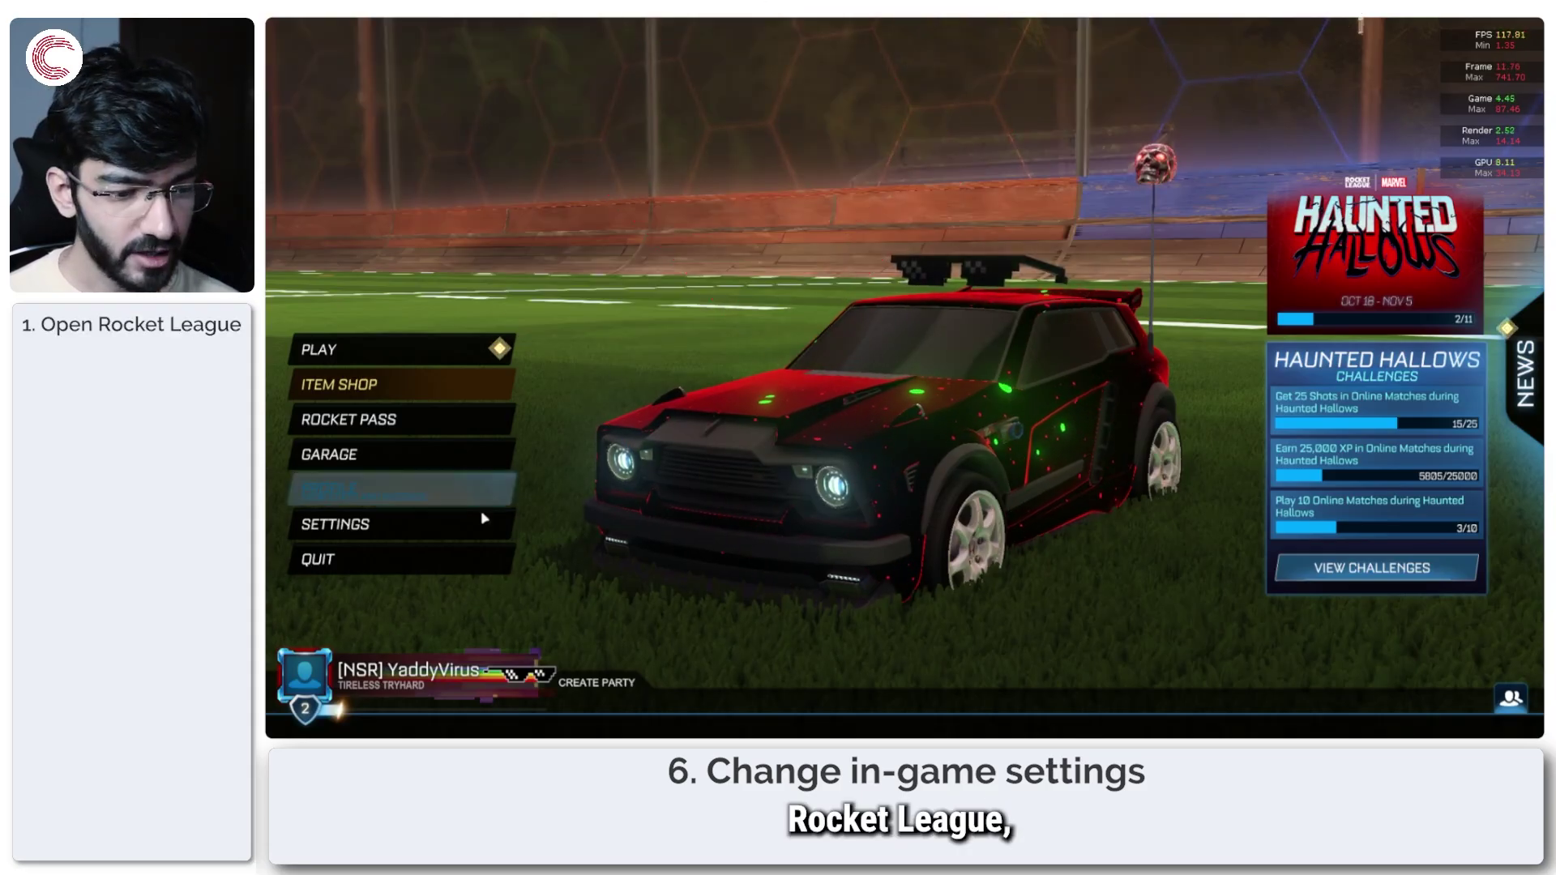
# Step: Open Rocket League's video settings and keep the 1920 x 1080 resolution
pyautogui.click(484, 521)
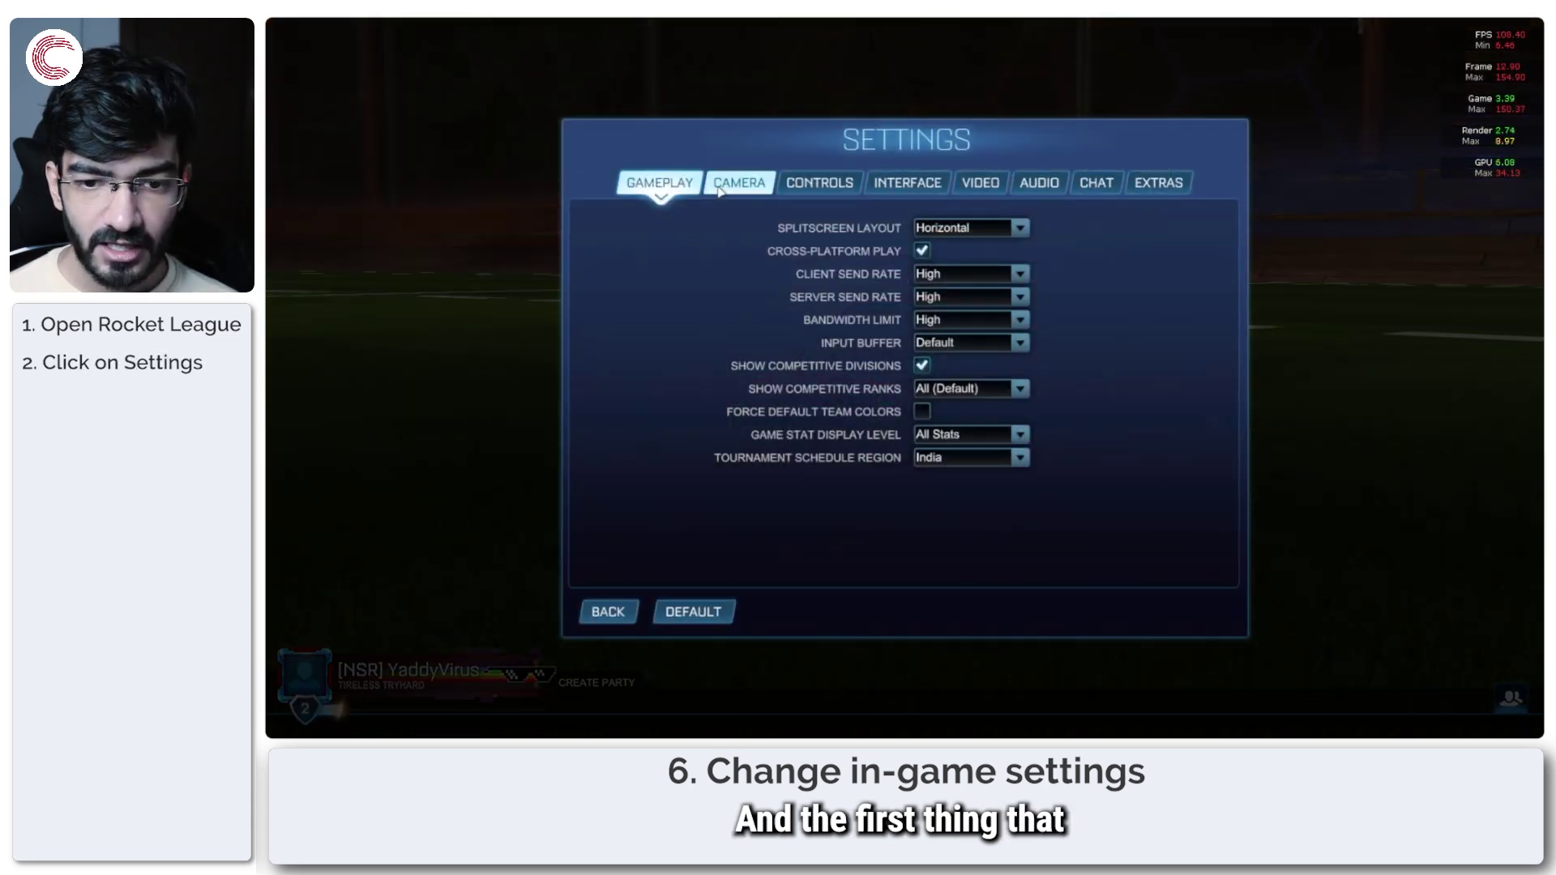
pyautogui.click(984, 190)
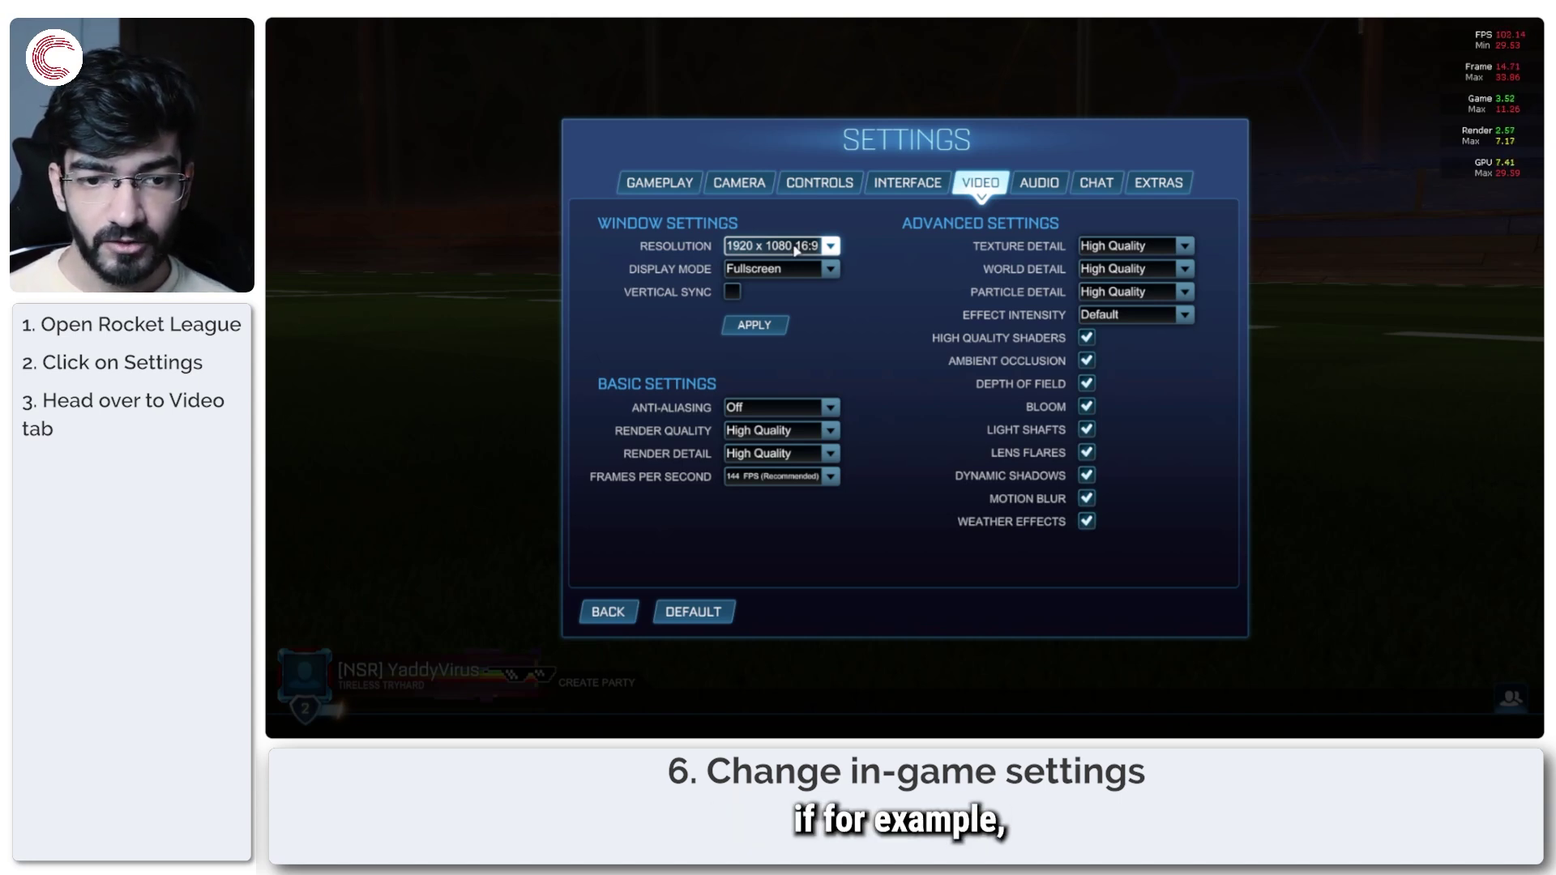
pyautogui.click(790, 248)
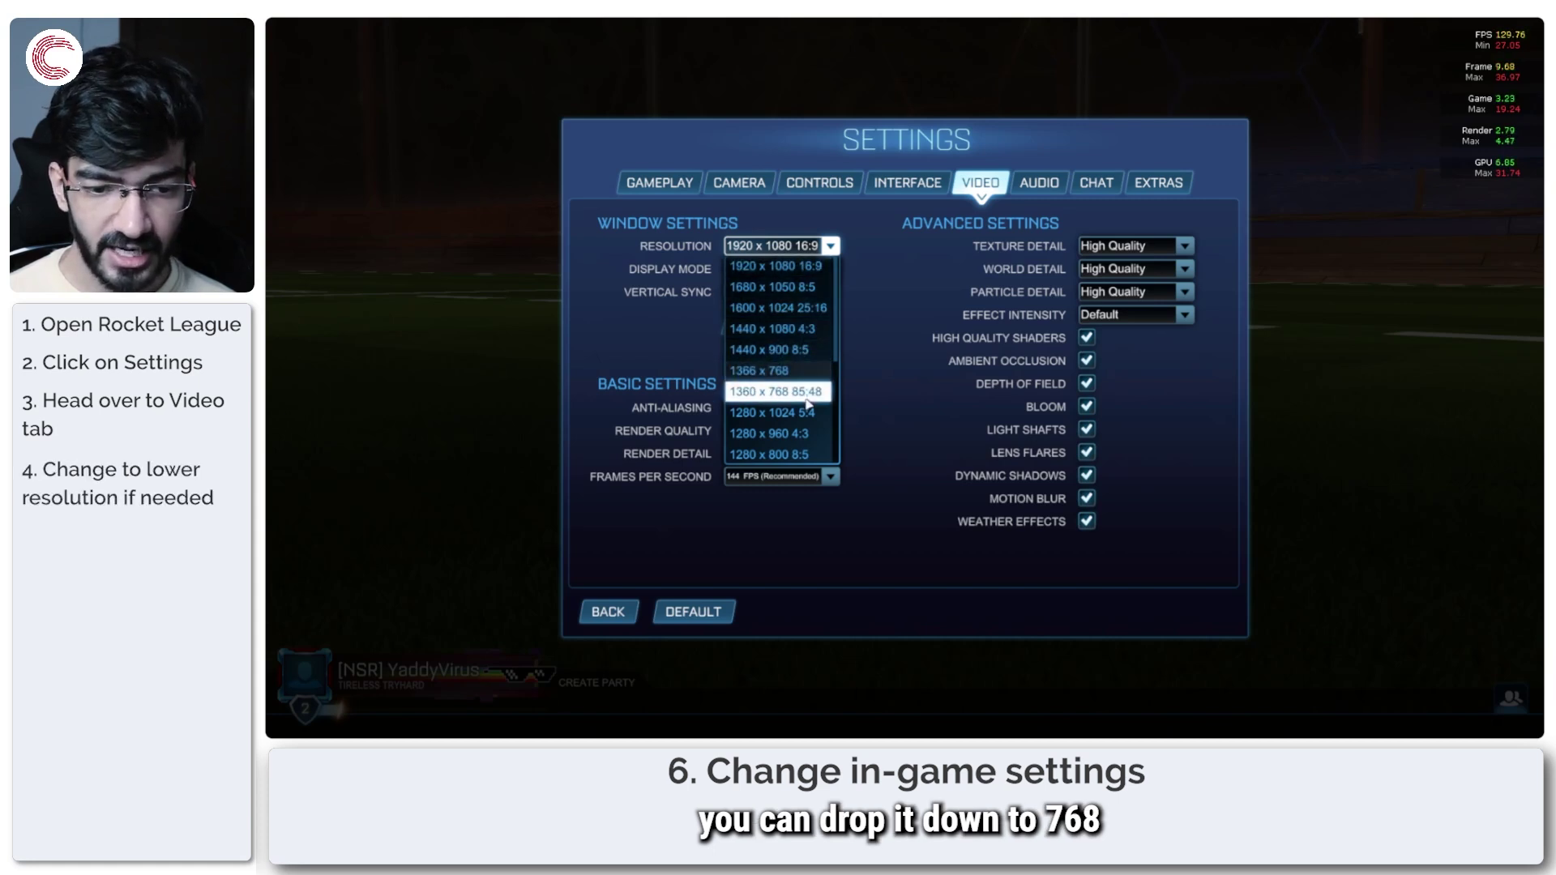
pyautogui.scroll(-4, 807, 450)
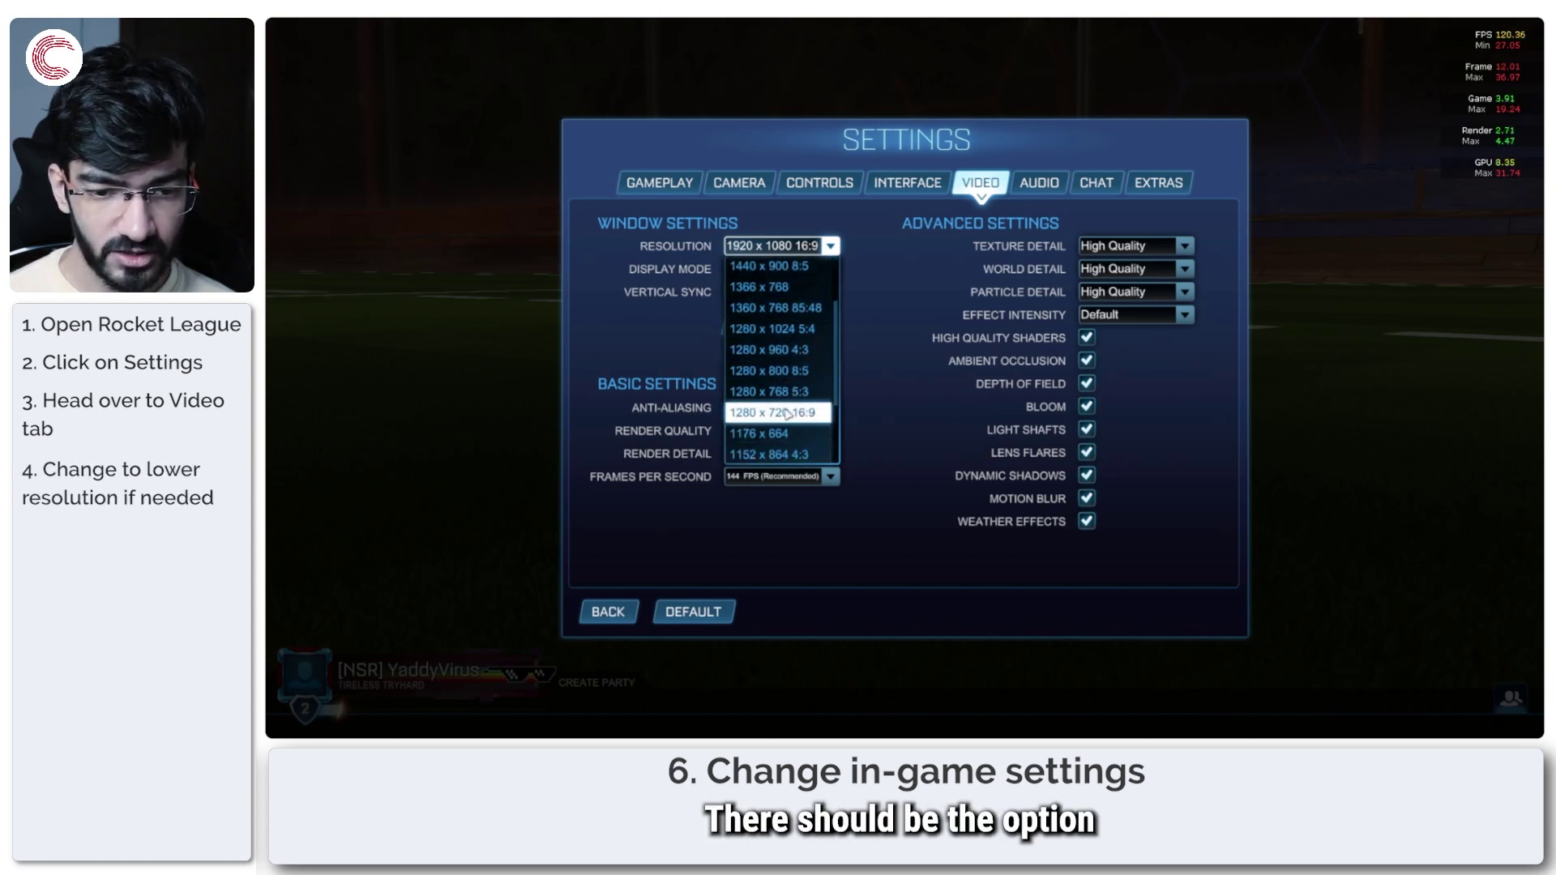
pyautogui.click(865, 245)
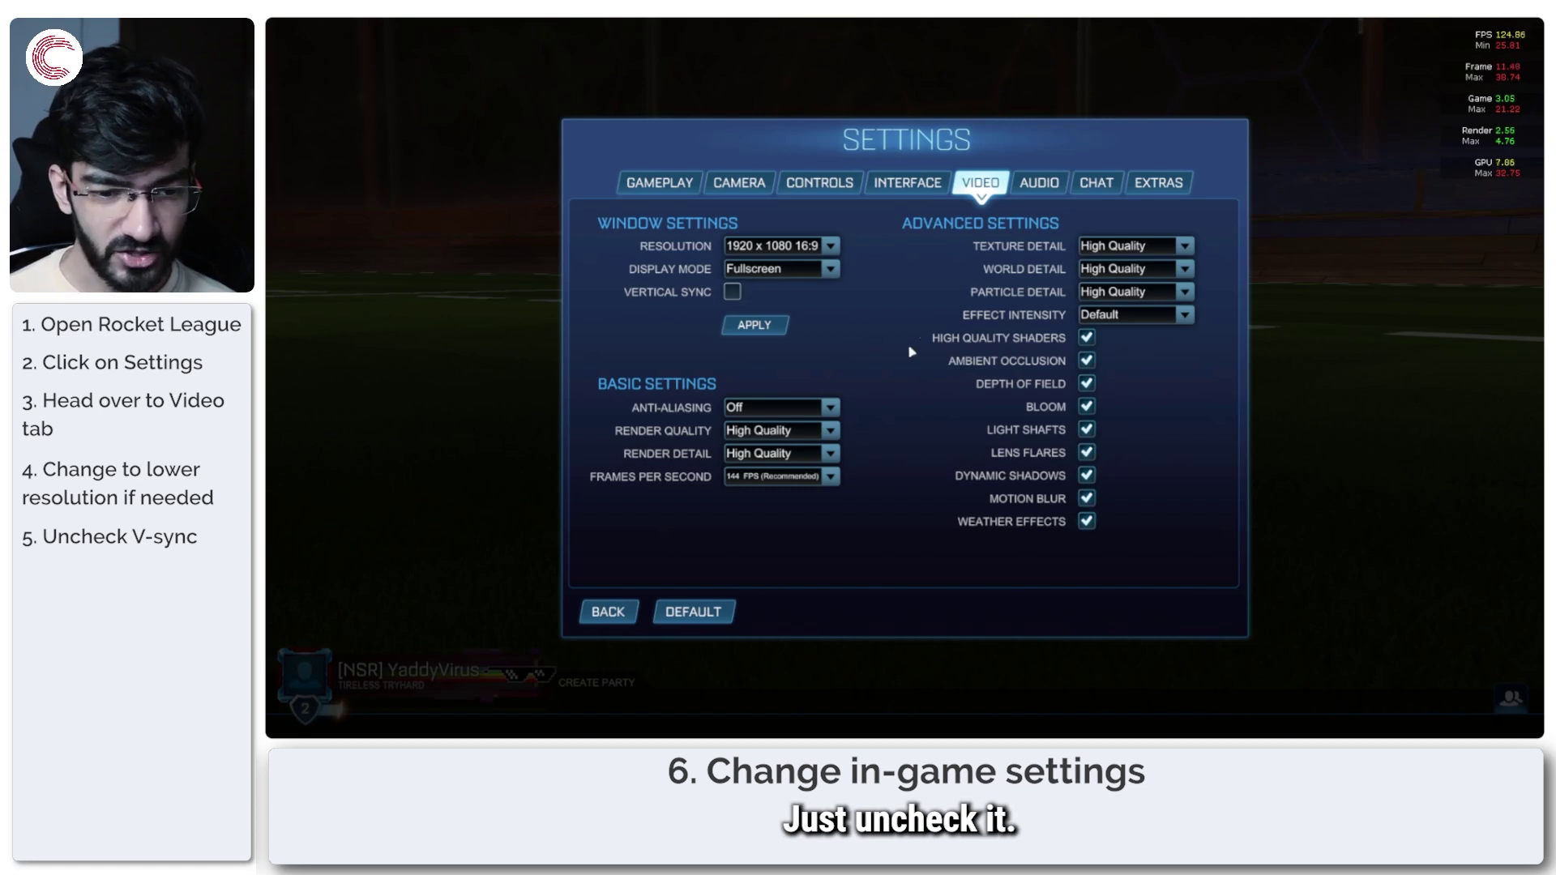
pyautogui.moveTo(779, 407)
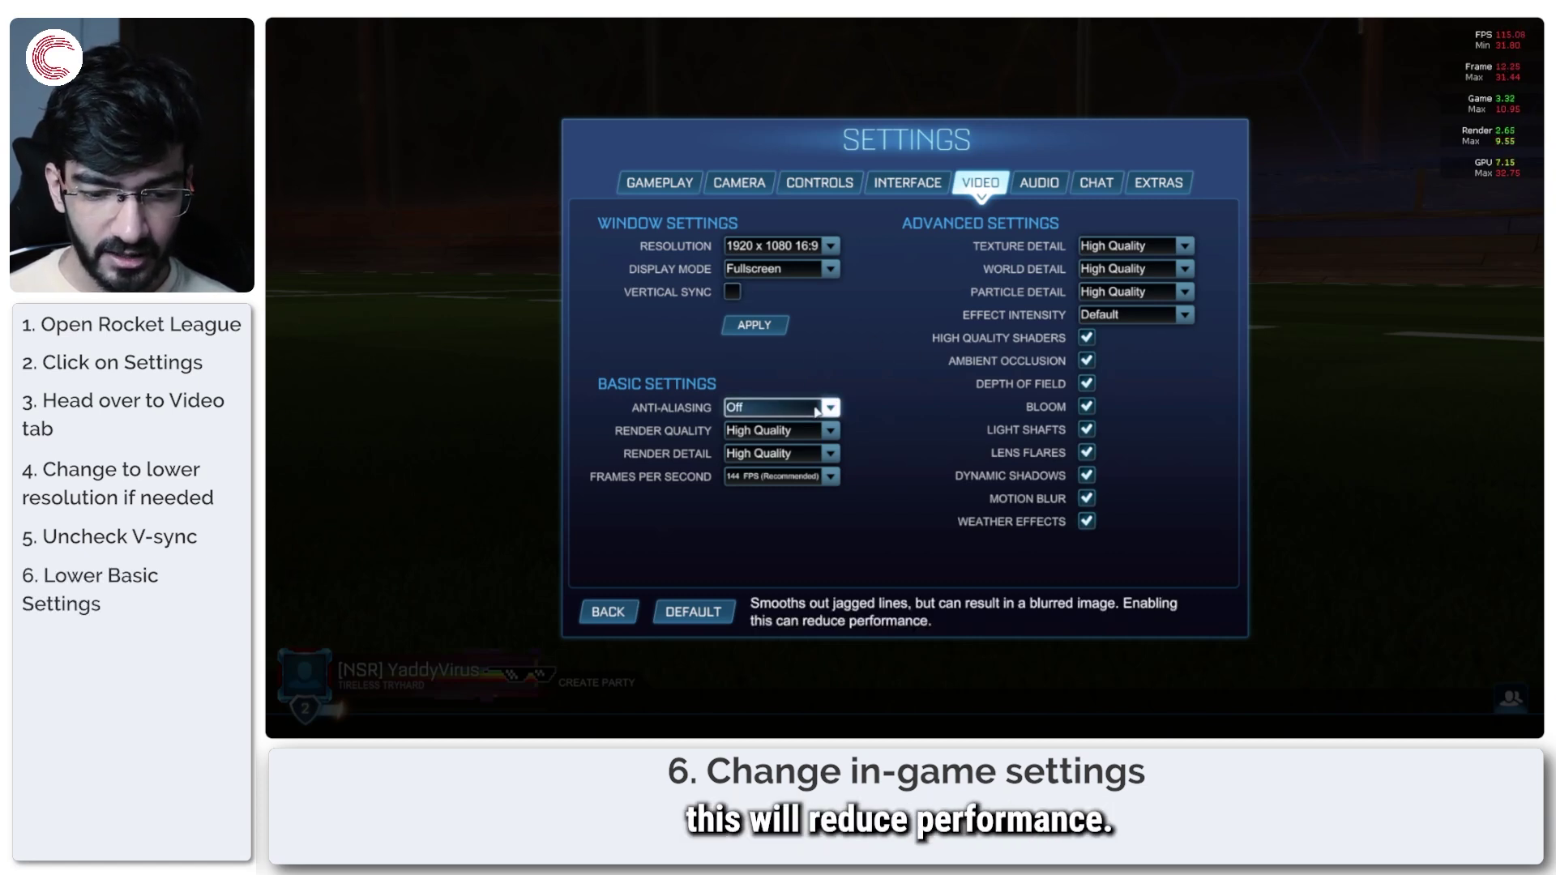
# Step: Keep anti-aliasing Off, render quality and detail unchanged, and the frame cap at 144 FPS
pyautogui.click(818, 412)
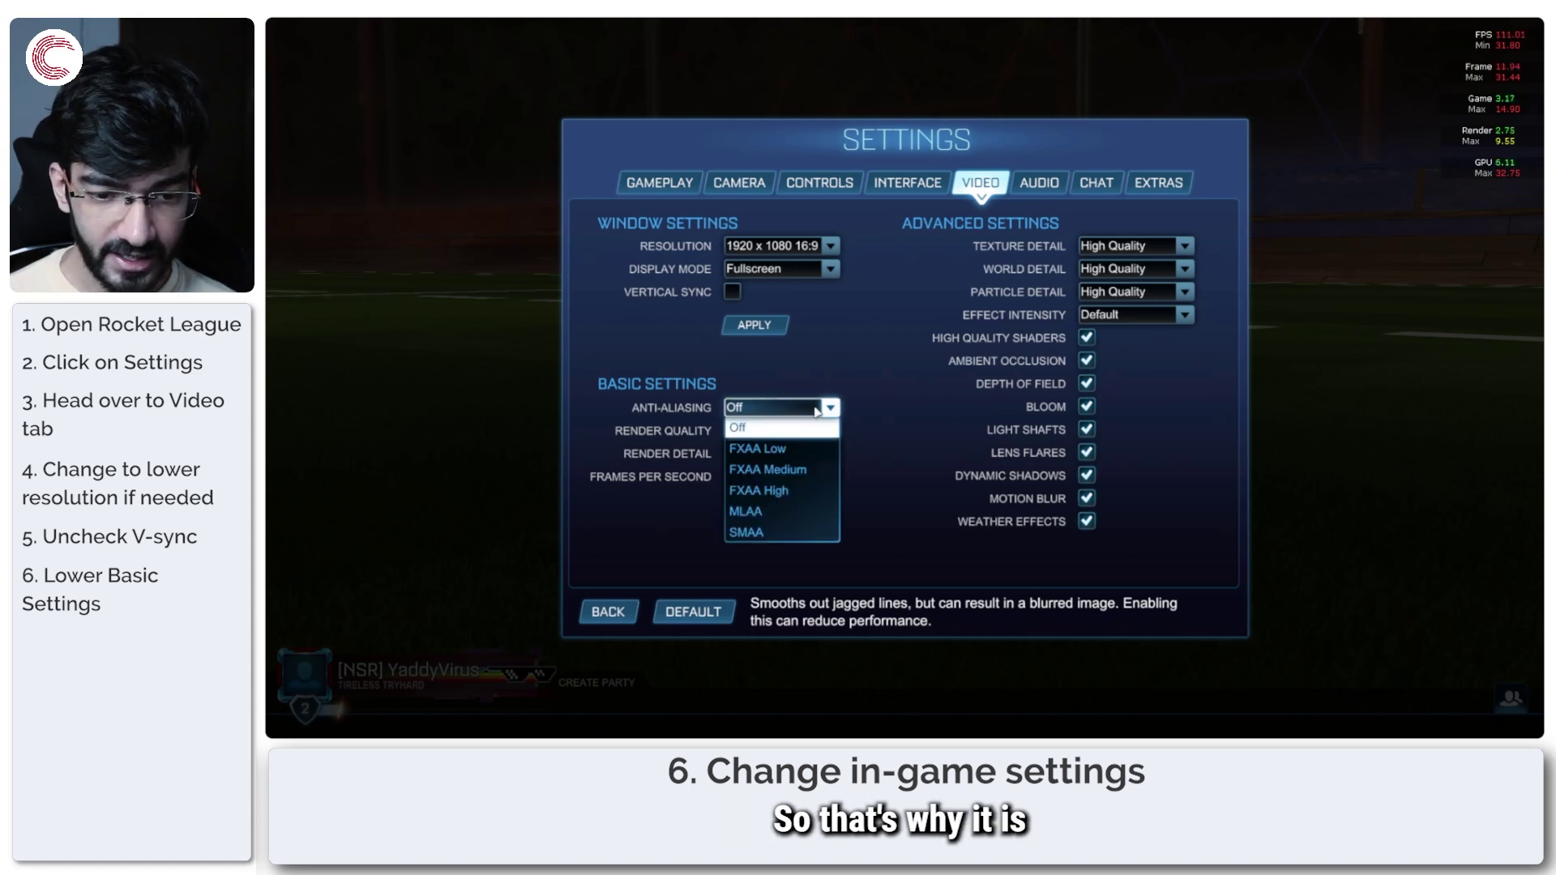
pyautogui.click(817, 412)
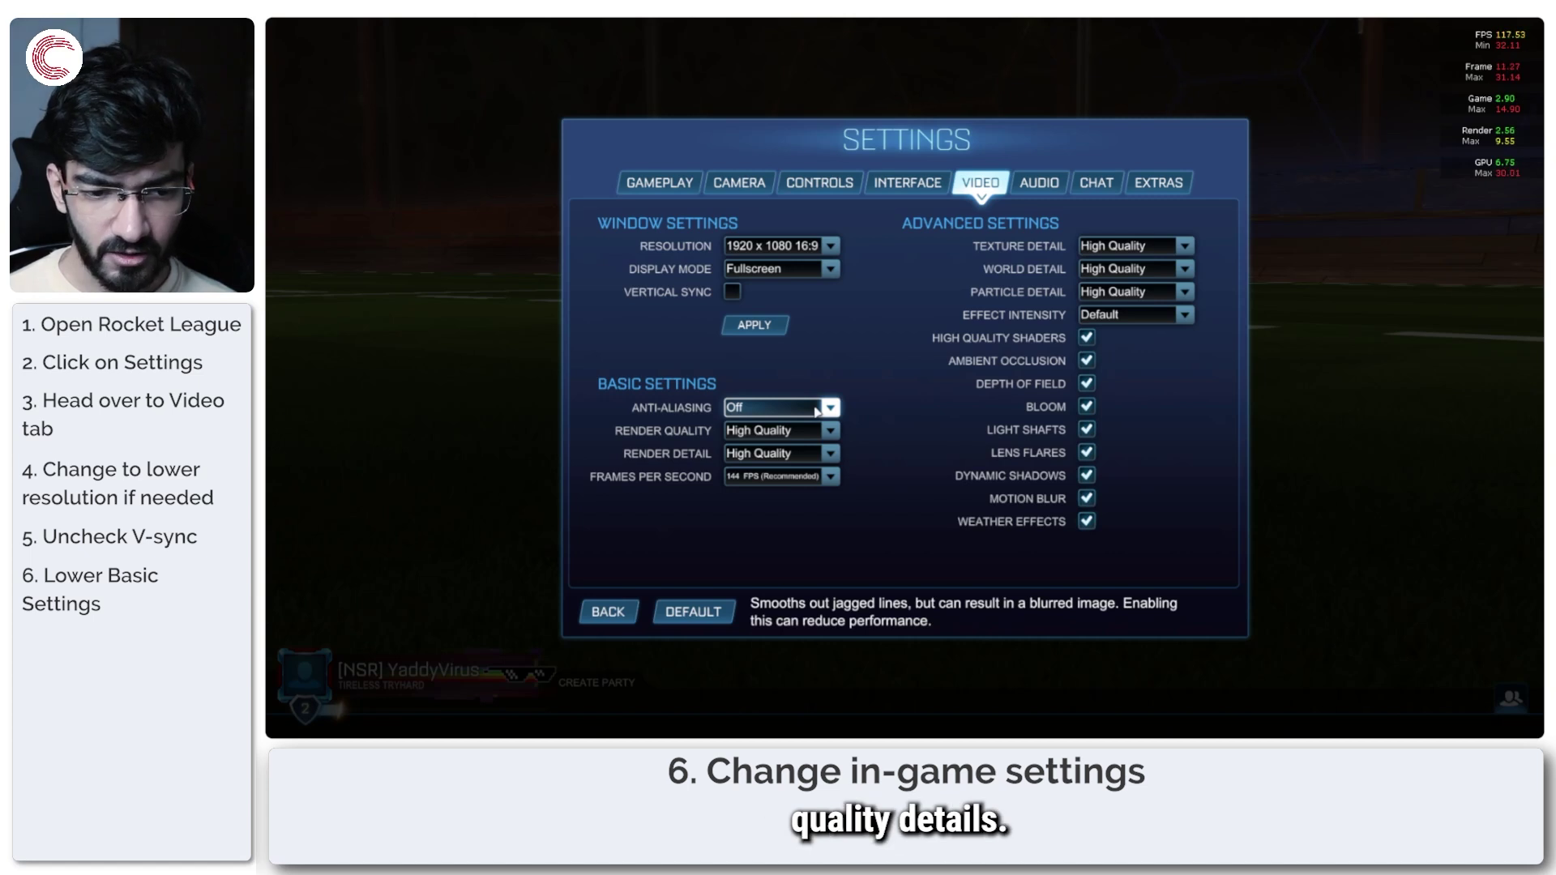
pyautogui.click(817, 429)
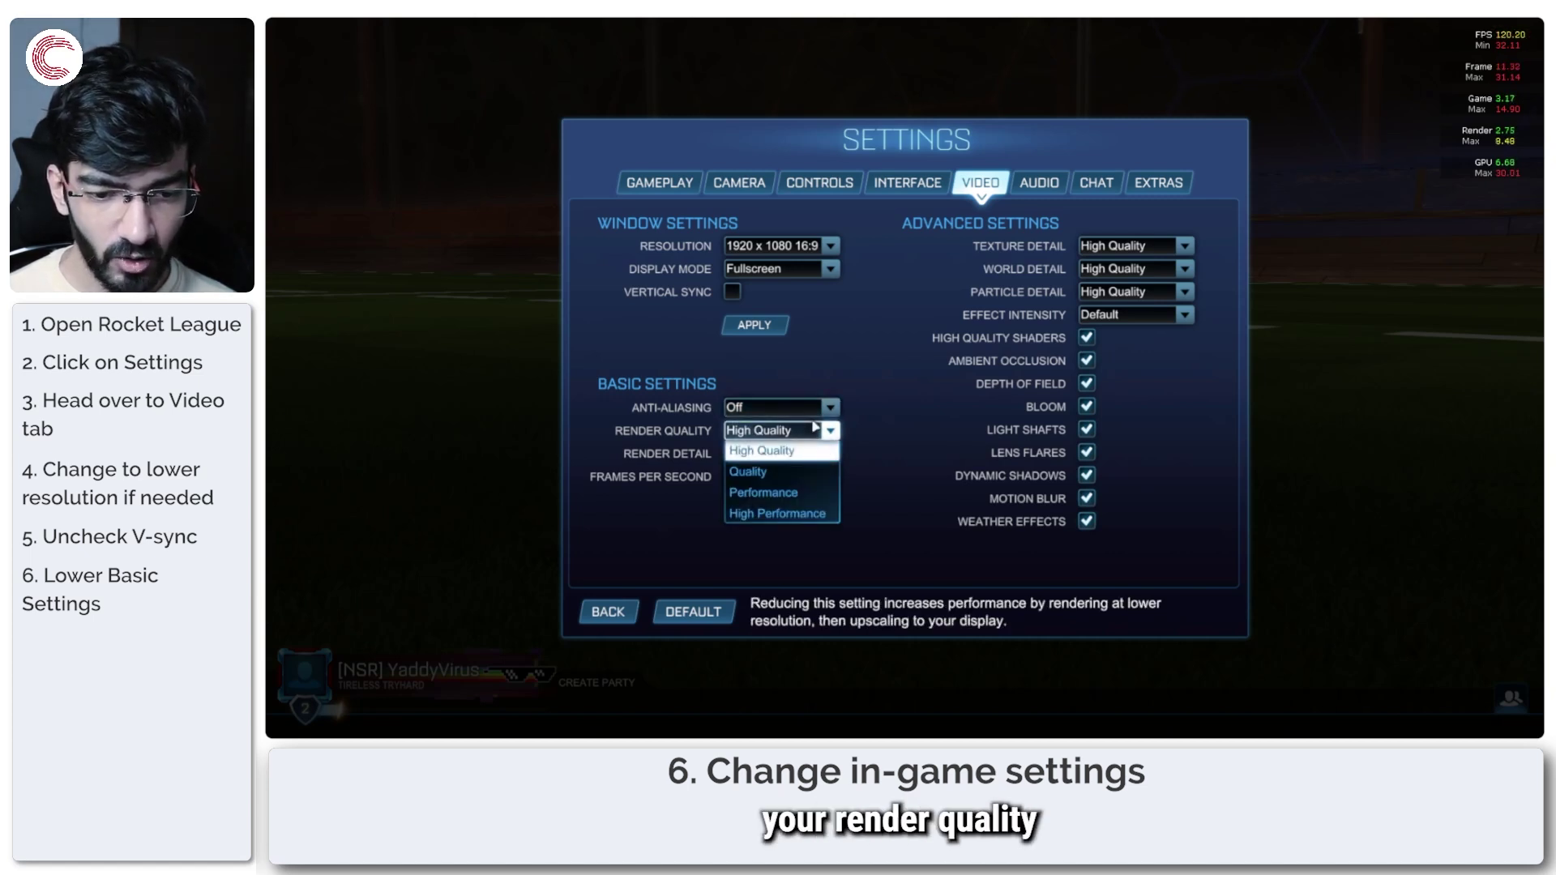
pyautogui.click(827, 452)
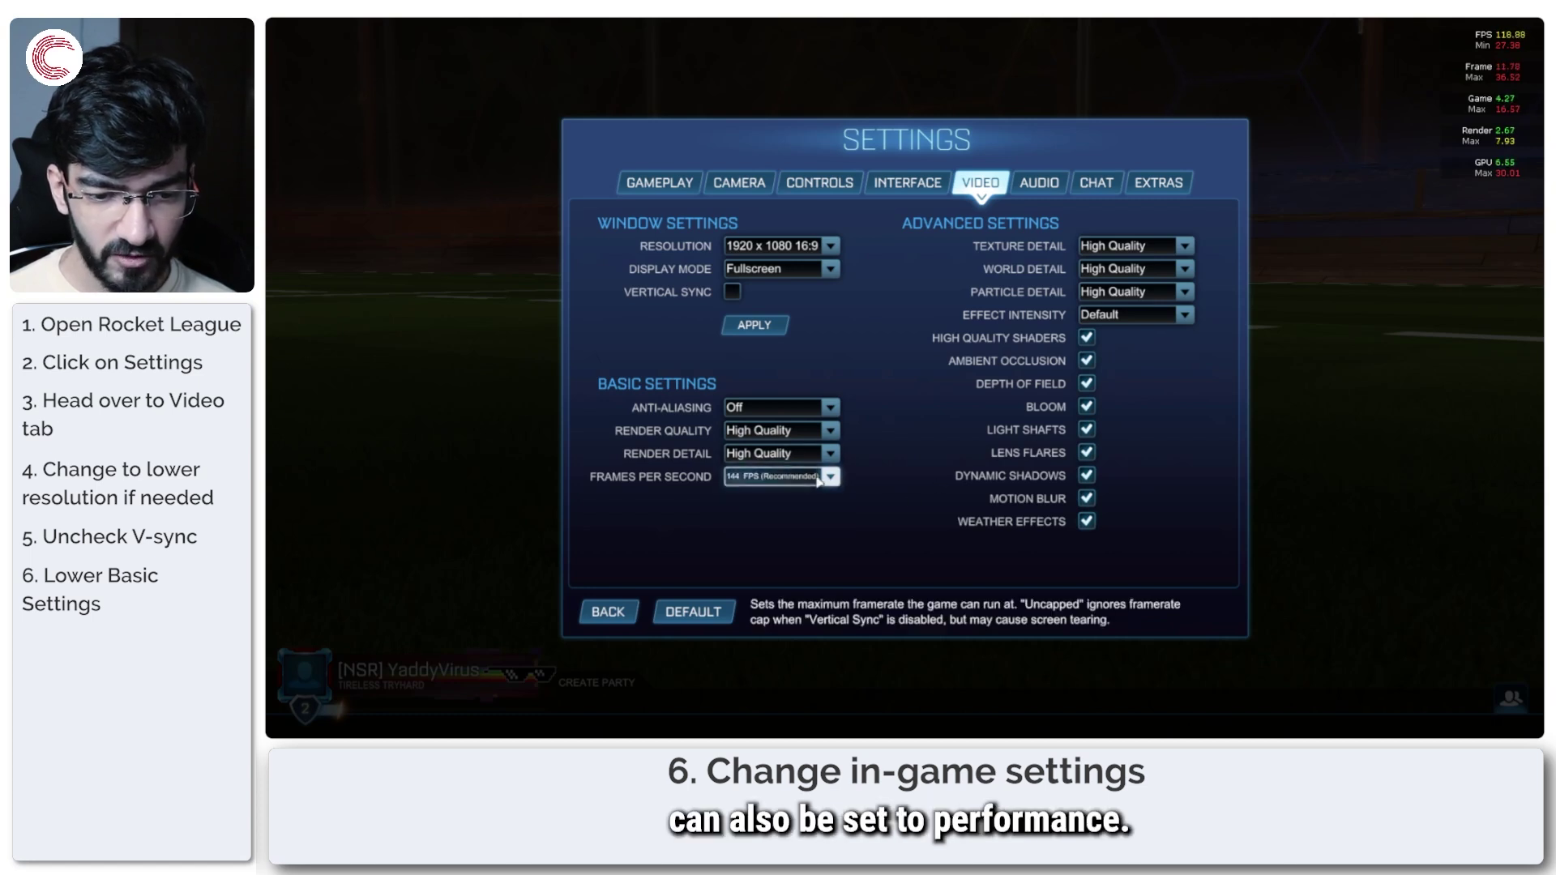
pyautogui.click(817, 476)
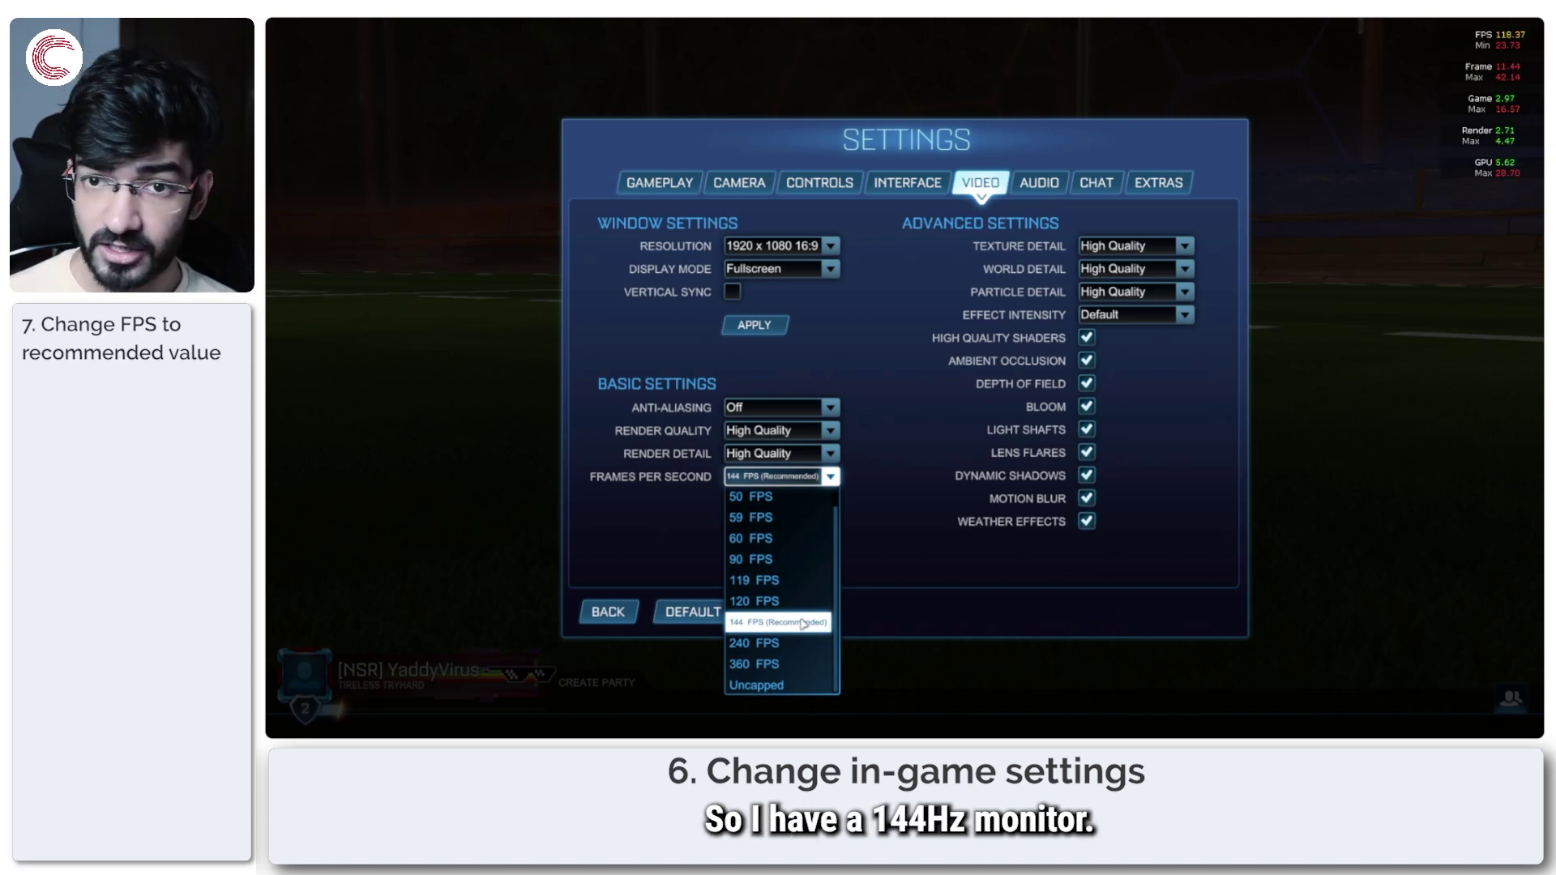
pyautogui.click(802, 624)
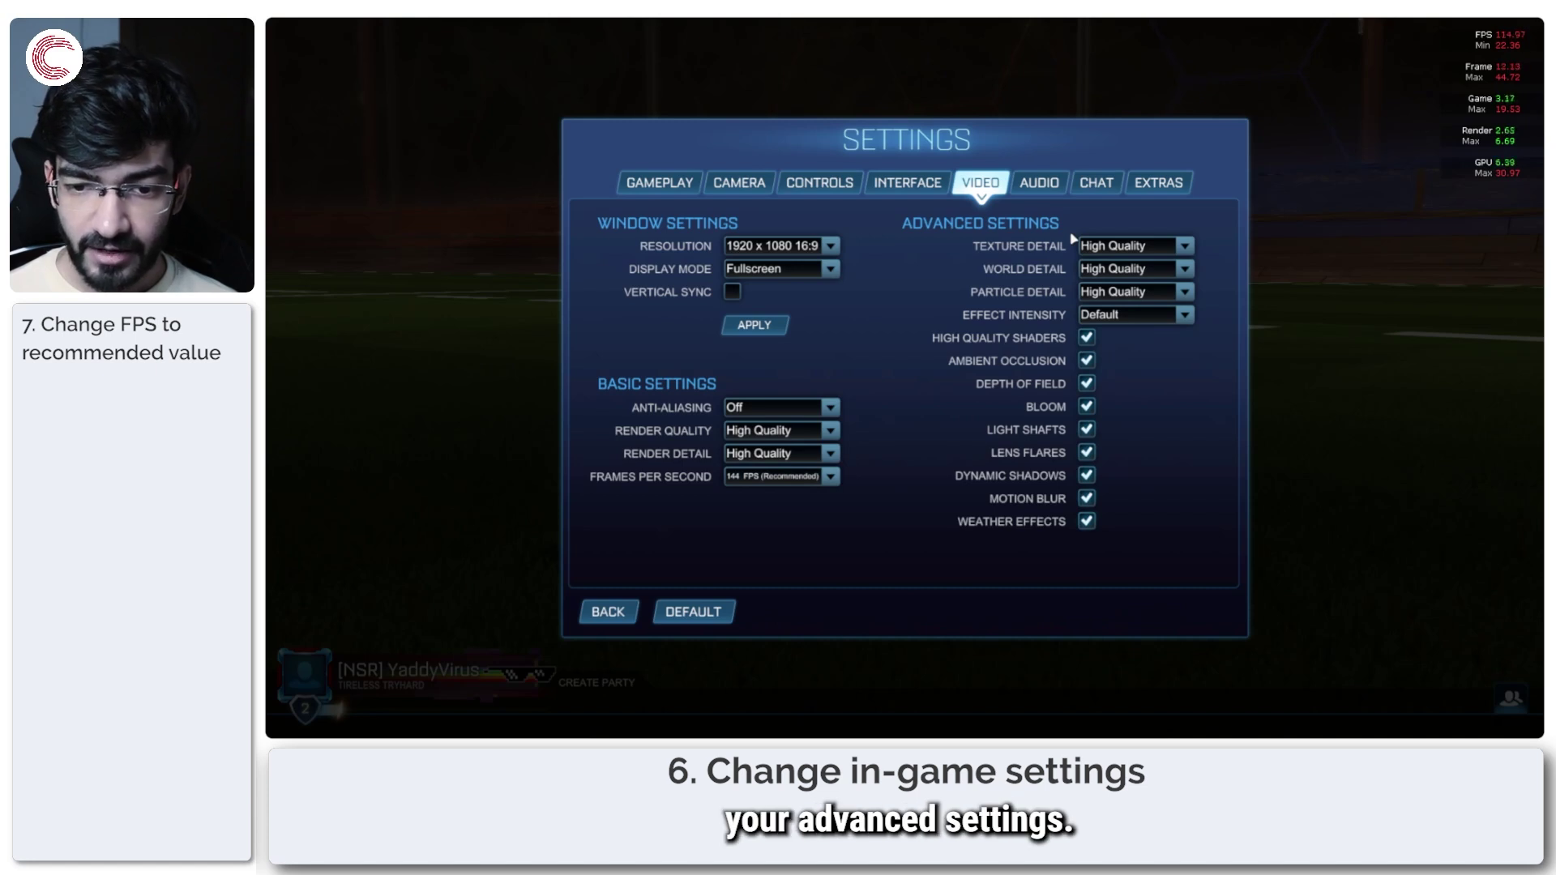
# Step: Review texture, world and particle detail (High Quality) and effect intensity (Default) without changing them
pyautogui.click(1124, 246)
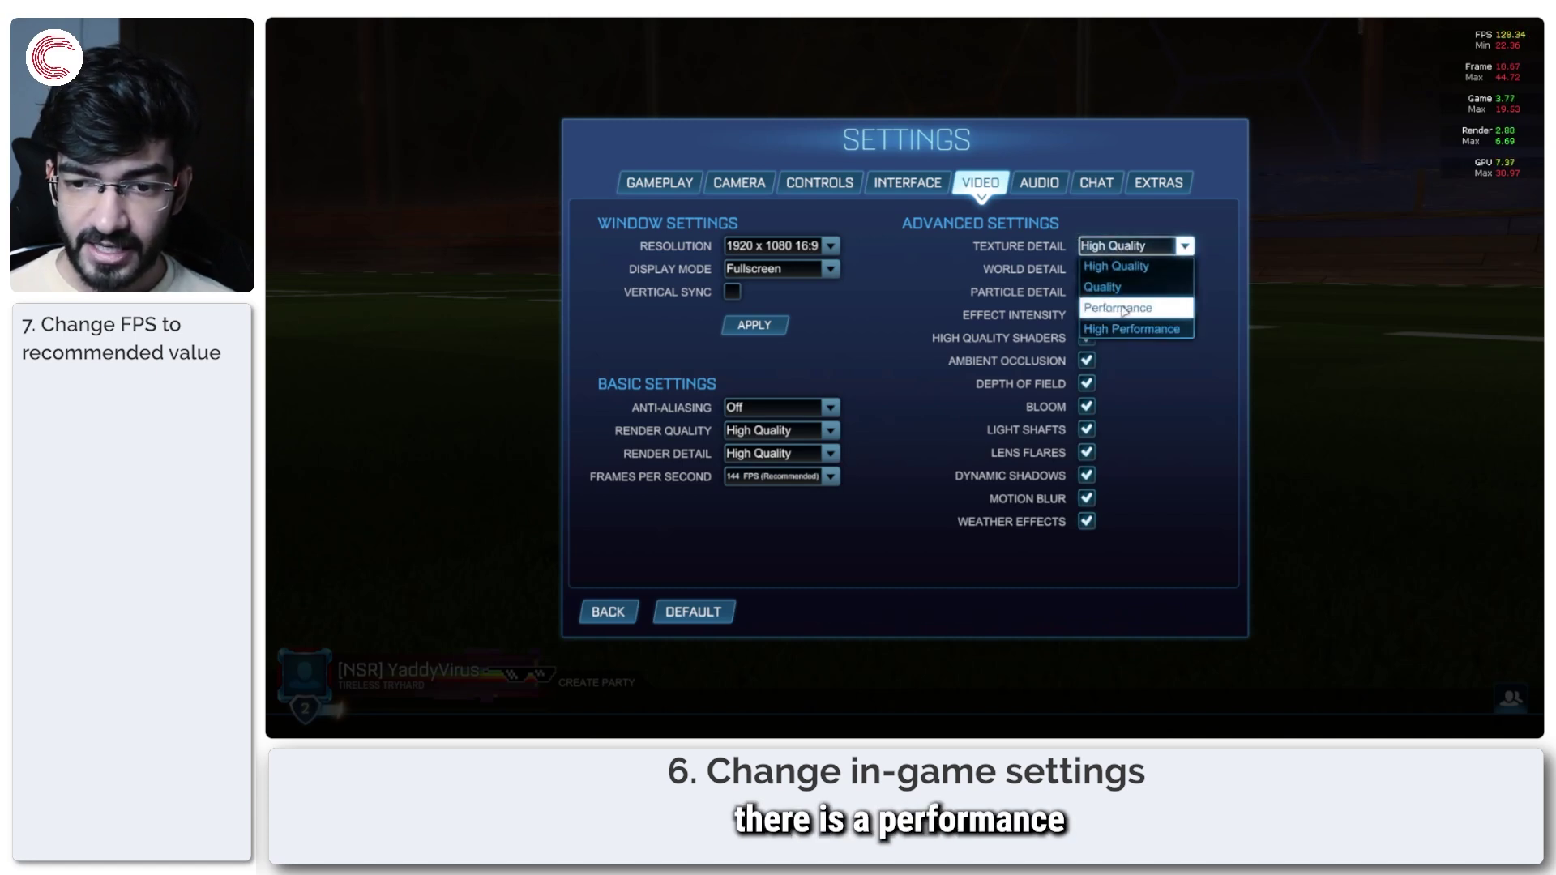
pyautogui.click(1115, 267)
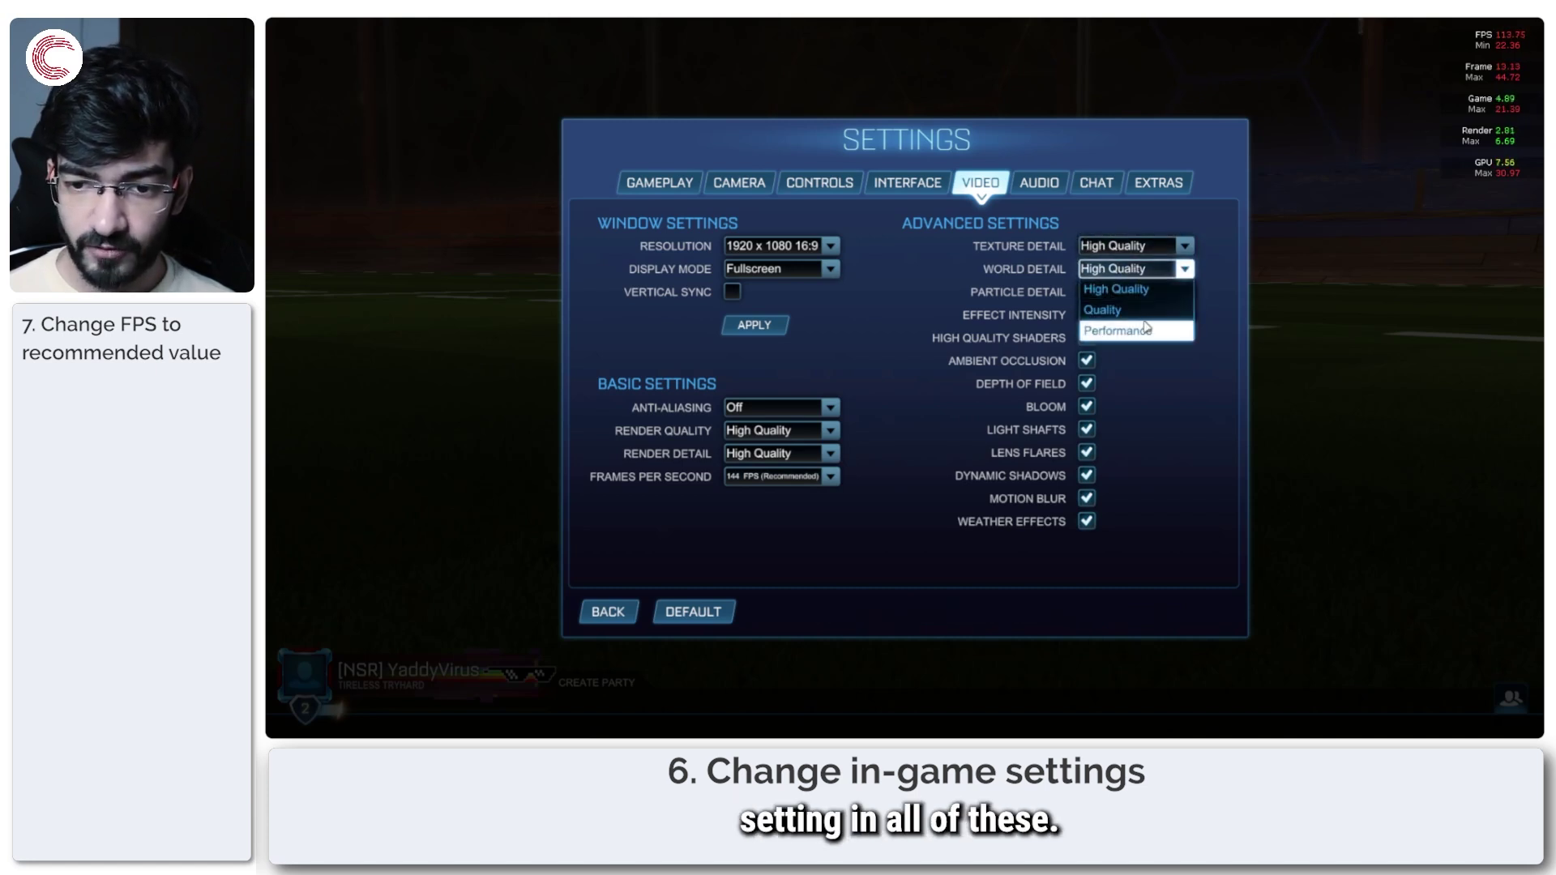
pyautogui.click(1115, 290)
pyautogui.click(1025, 291)
pyautogui.click(1024, 293)
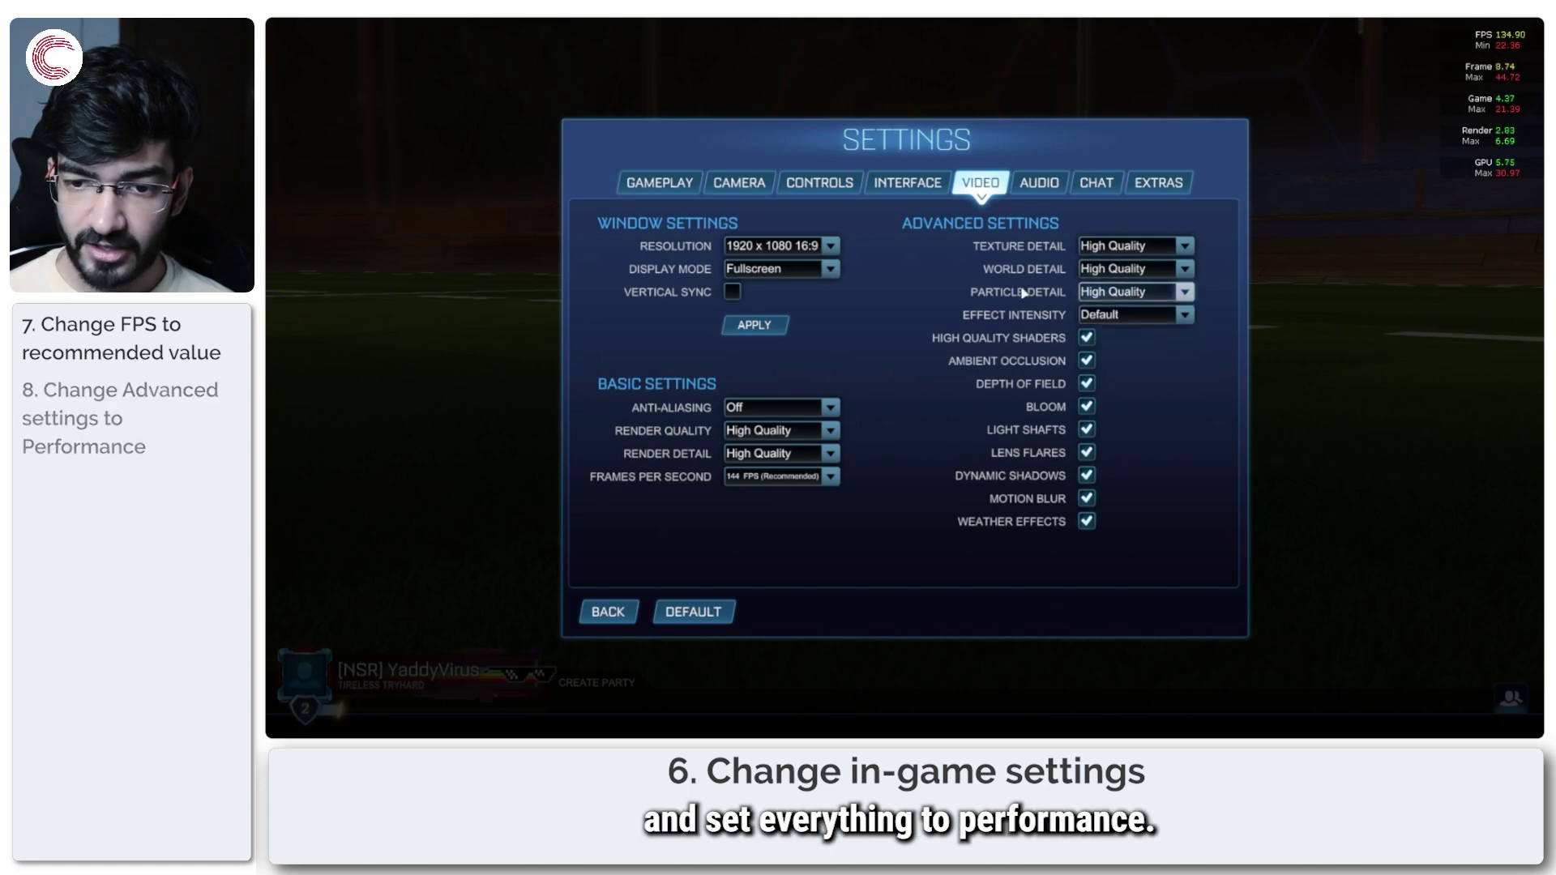
pyautogui.click(1133, 316)
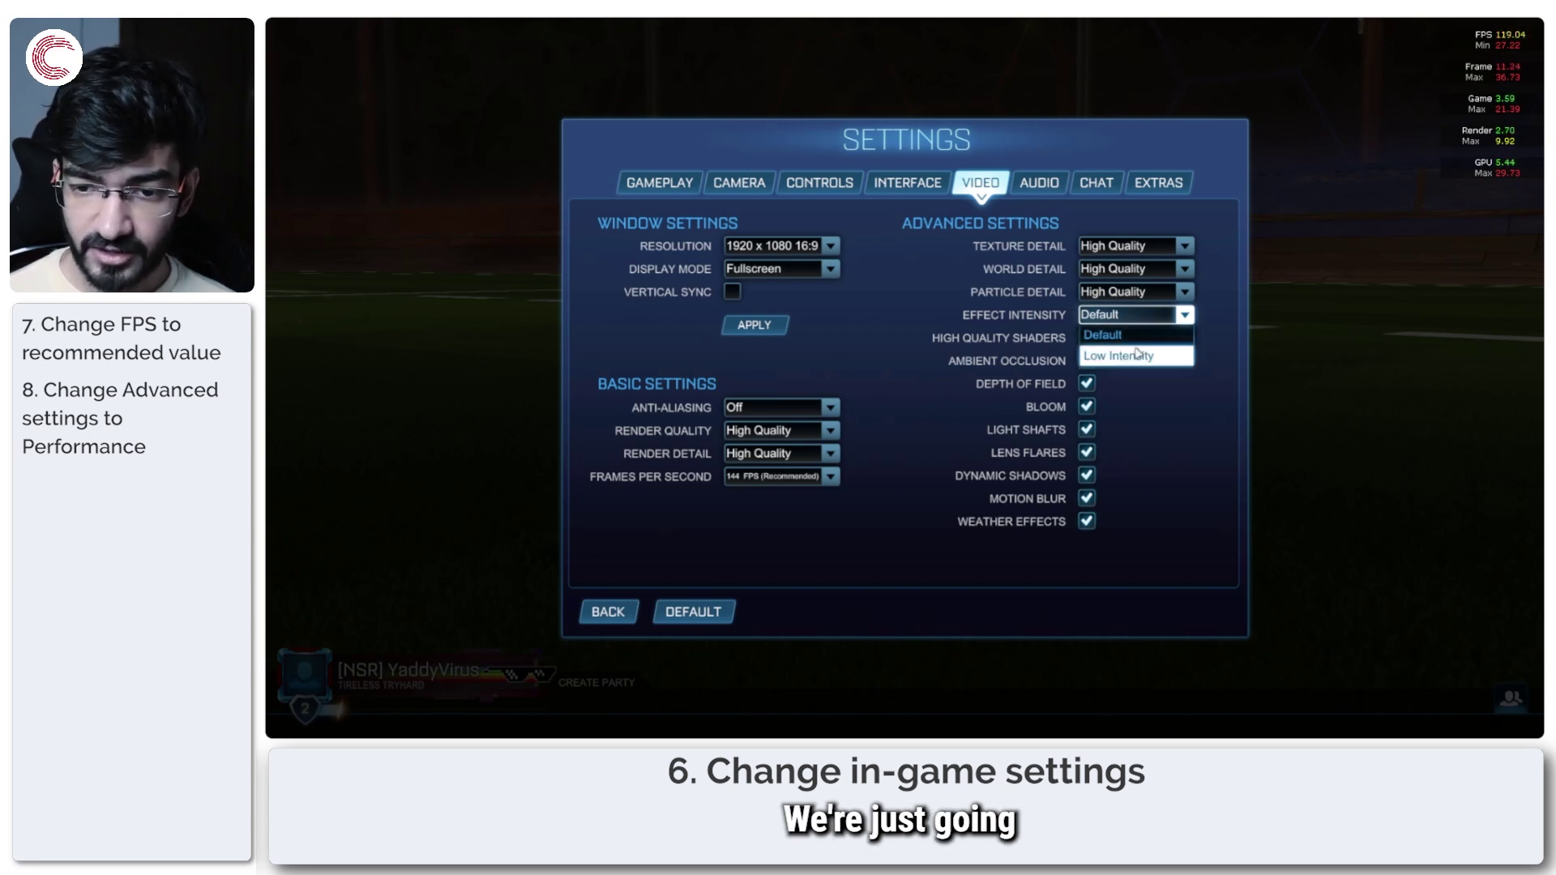
pyautogui.click(1124, 334)
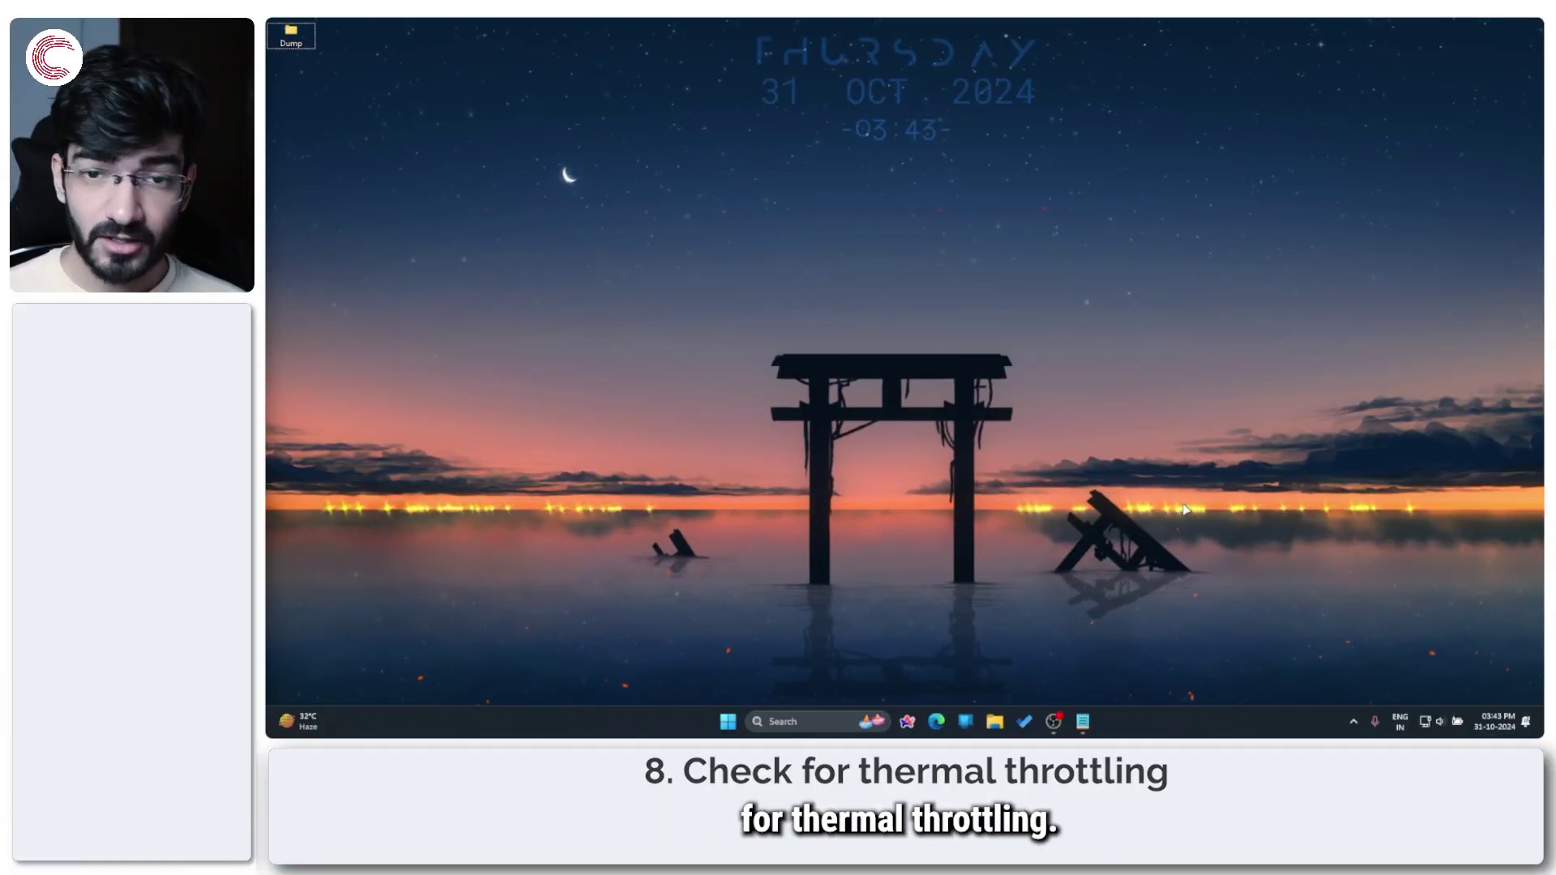
# Step: Open Task Manager from the Win+X menu and launch HWiNFO from Windows search
pyautogui.press('super+x')
pyautogui.press('t')
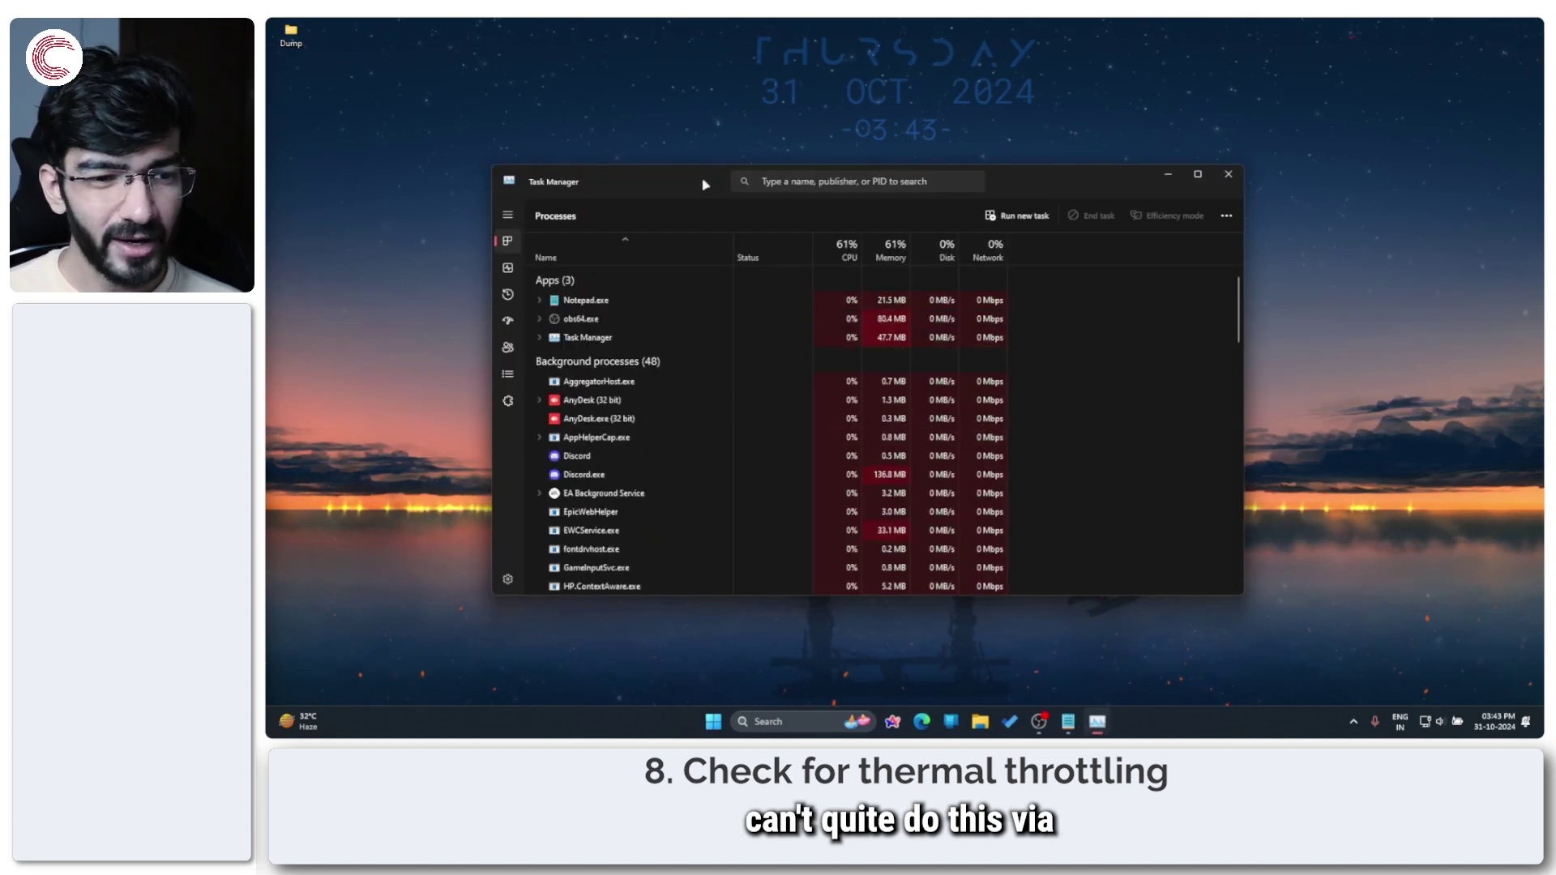
pyautogui.moveTo(704, 184); pyautogui.dragTo(742, 149)
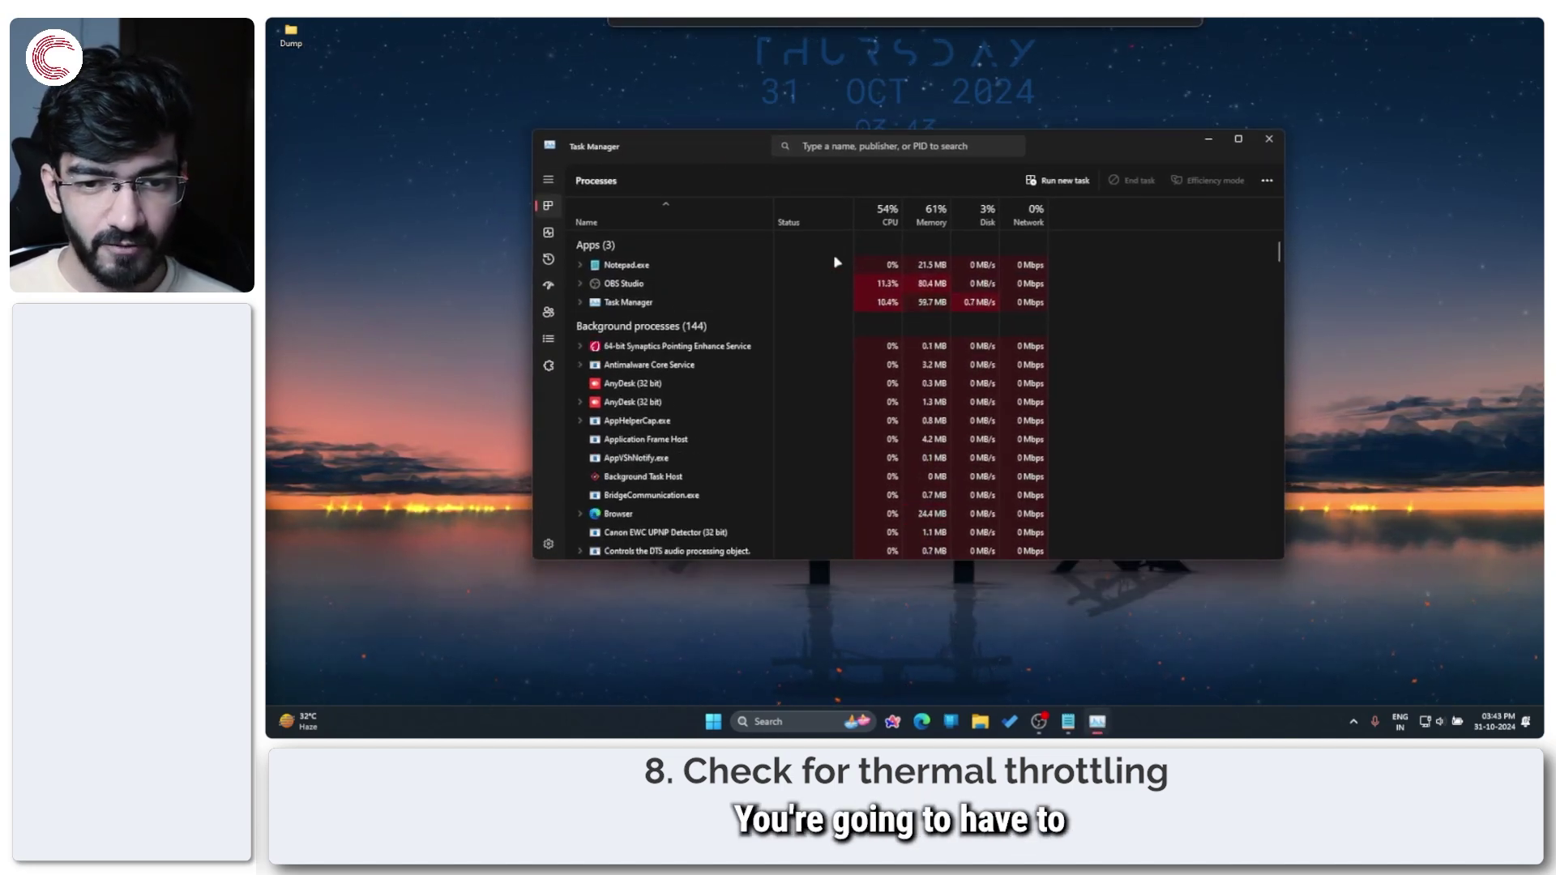
pyautogui.press('super')
pyautogui.write('h')
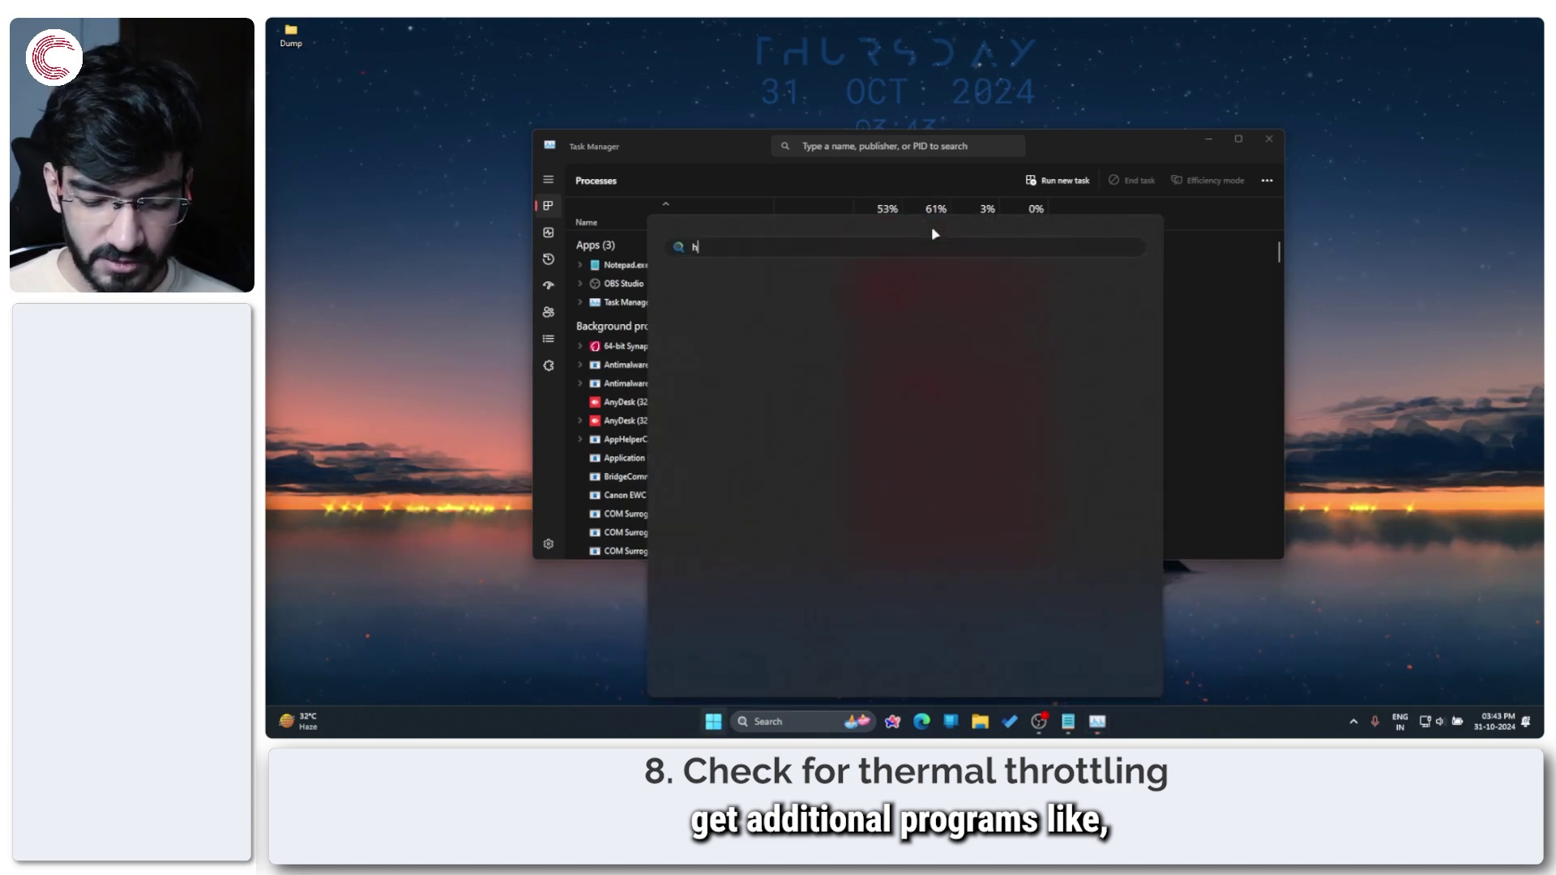
pyautogui.write('winfo')
pyautogui.press('Escape')
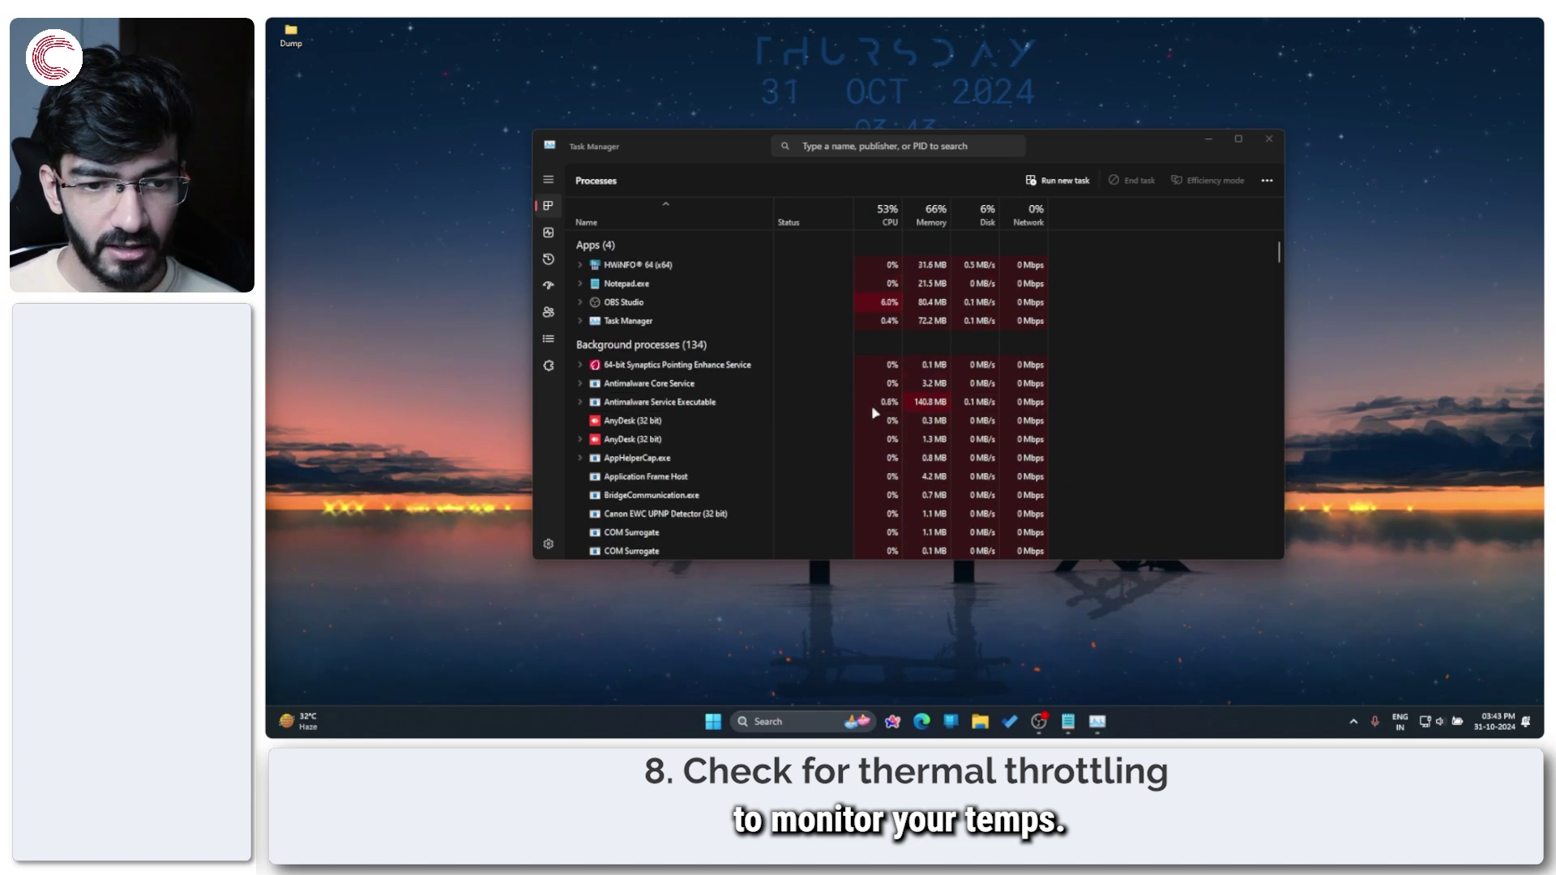
pyautogui.click(924, 396)
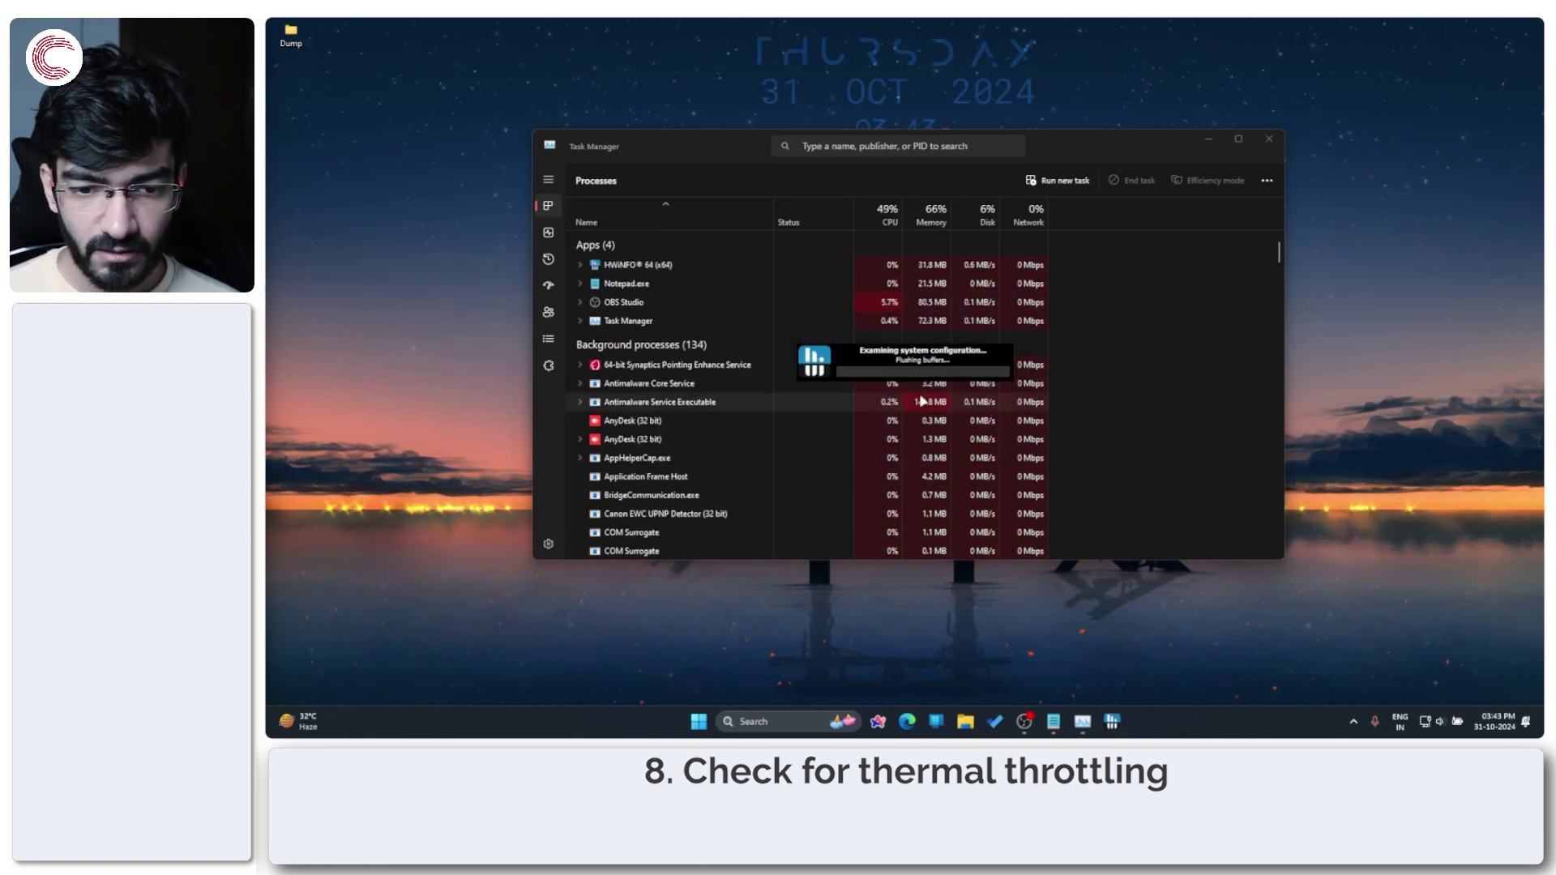
# Step: Show the NVIDIA GPU's performance page in Task Manager, reading its 64 °C temperature
pyautogui.moveTo(735, 153); pyautogui.dragTo(664, 115)
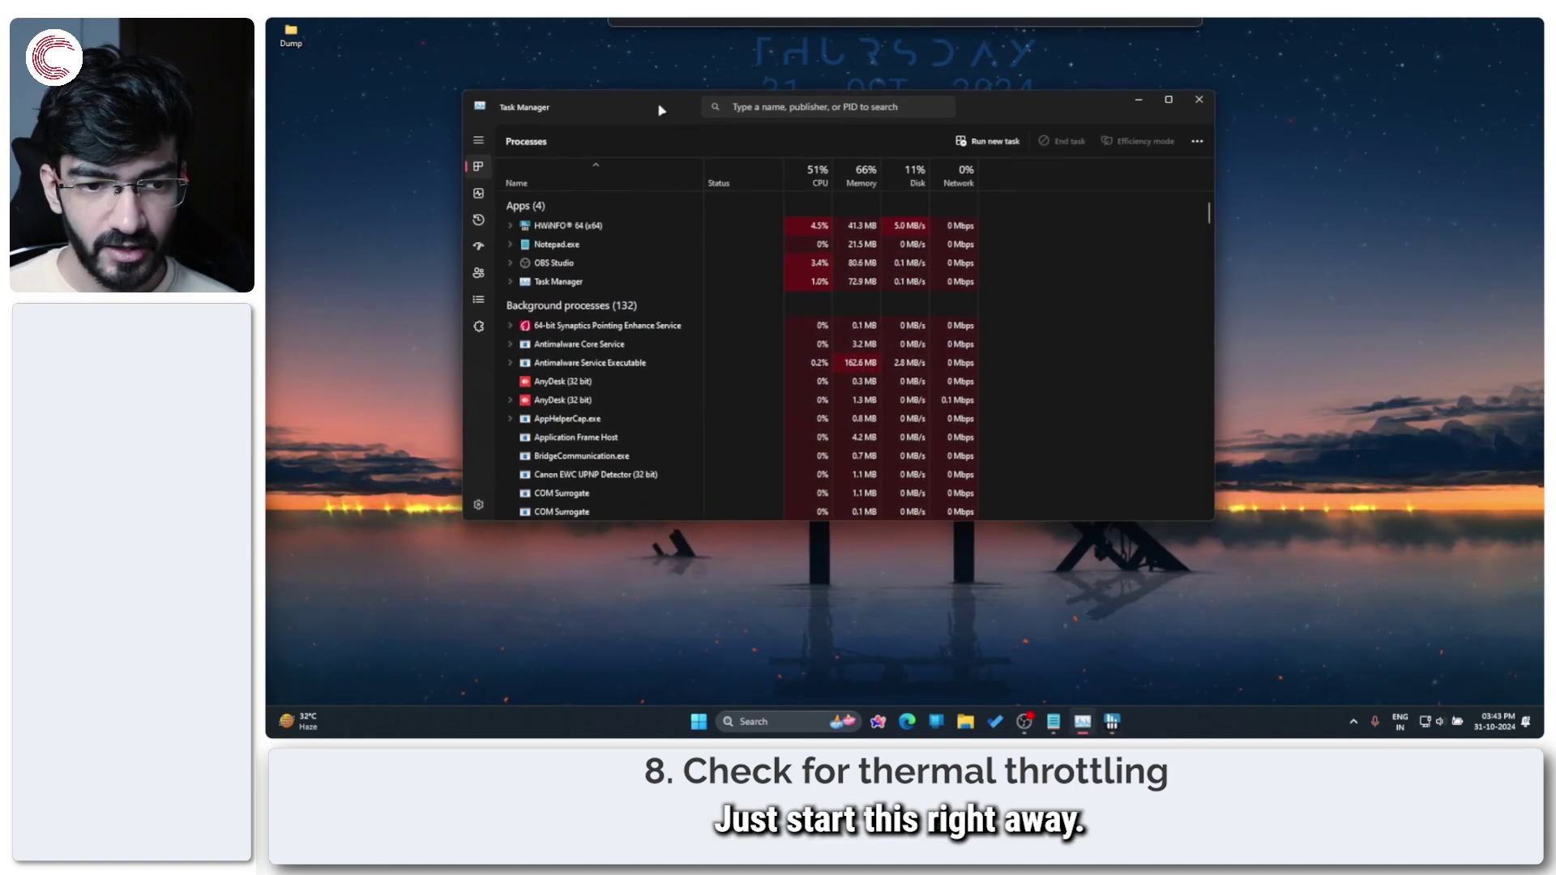
pyautogui.click(480, 221)
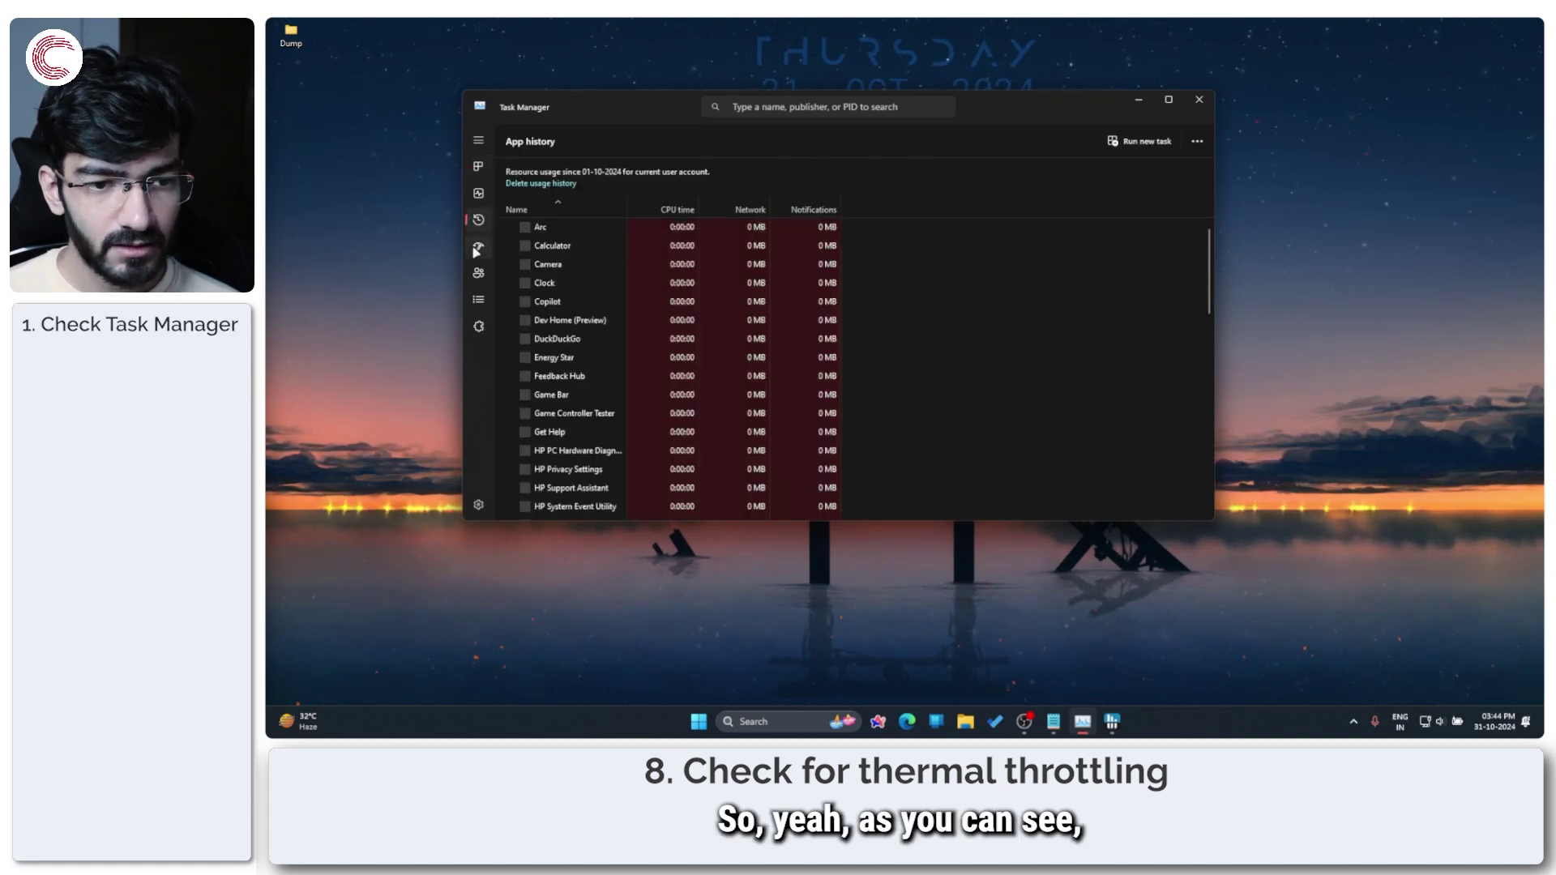
pyautogui.click(477, 248)
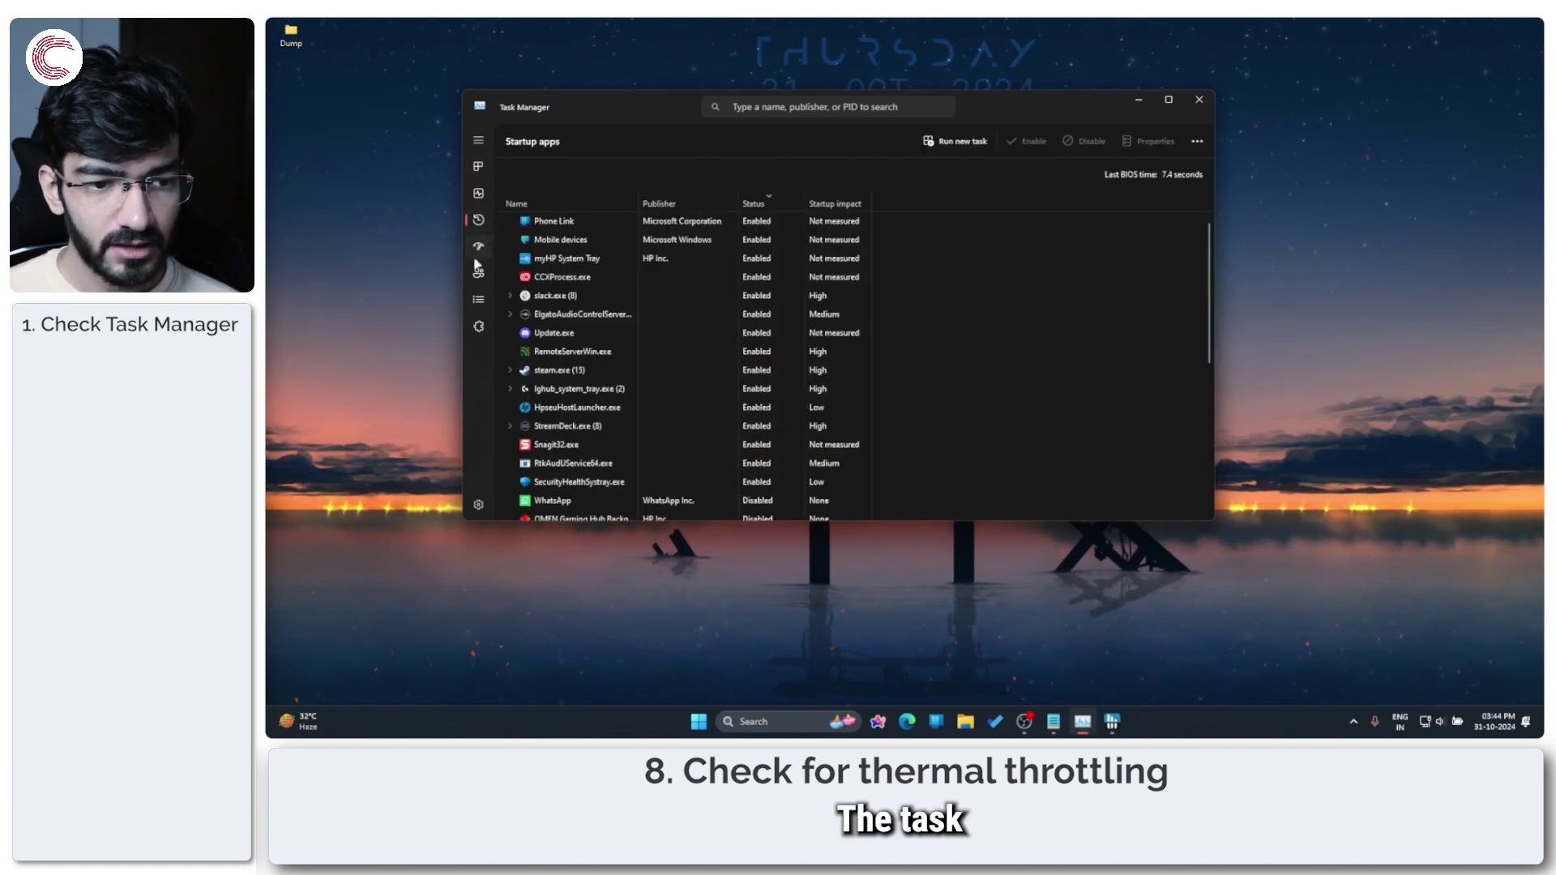
pyautogui.click(480, 197)
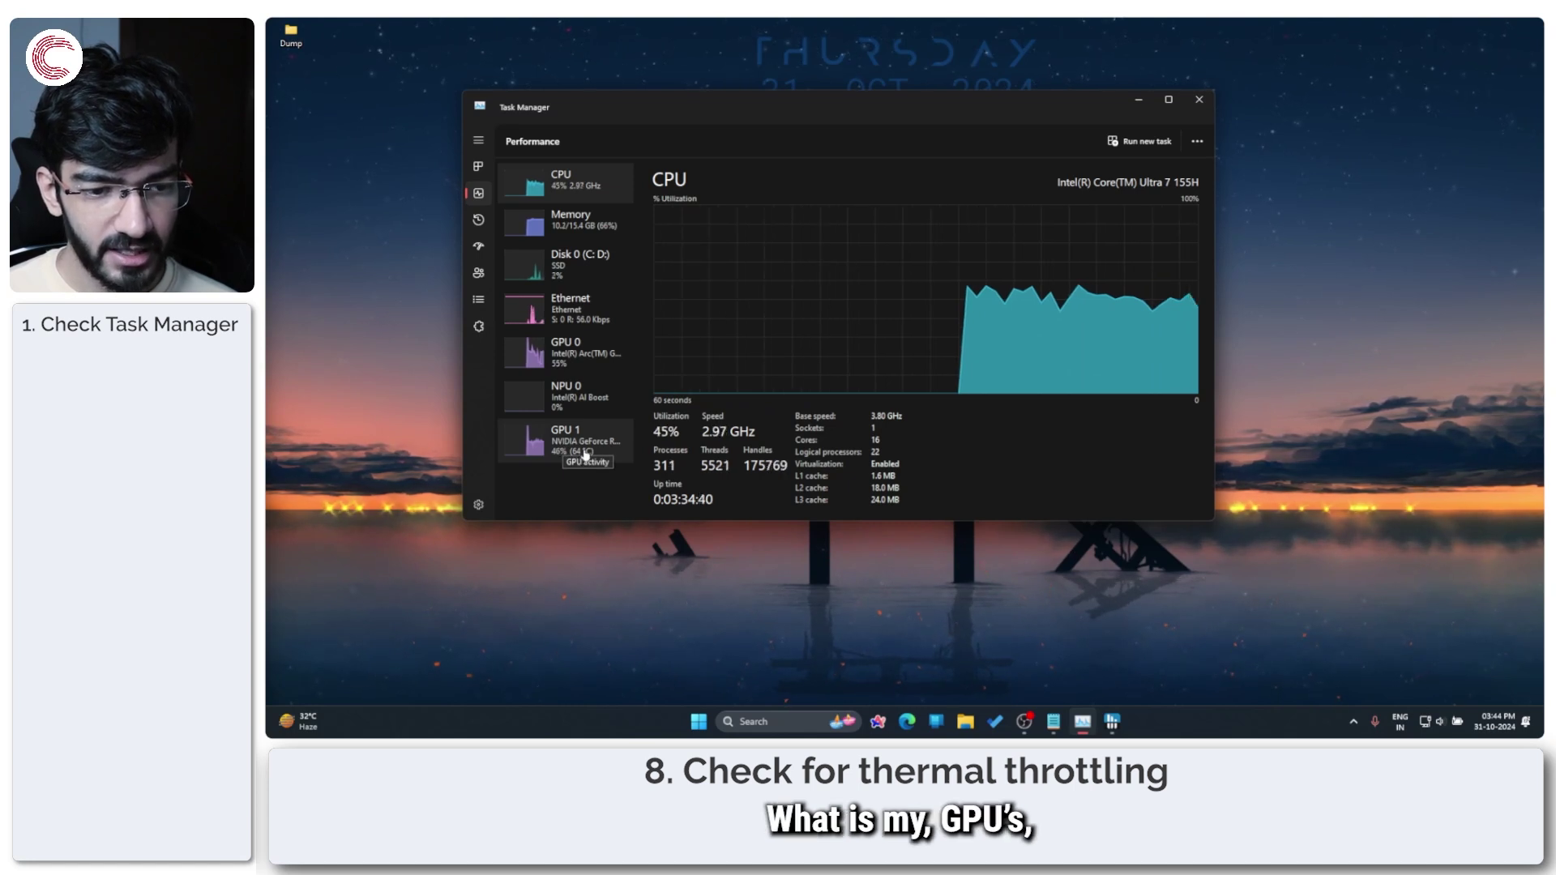
pyautogui.click(579, 453)
pyautogui.scroll(-3, 756, 499)
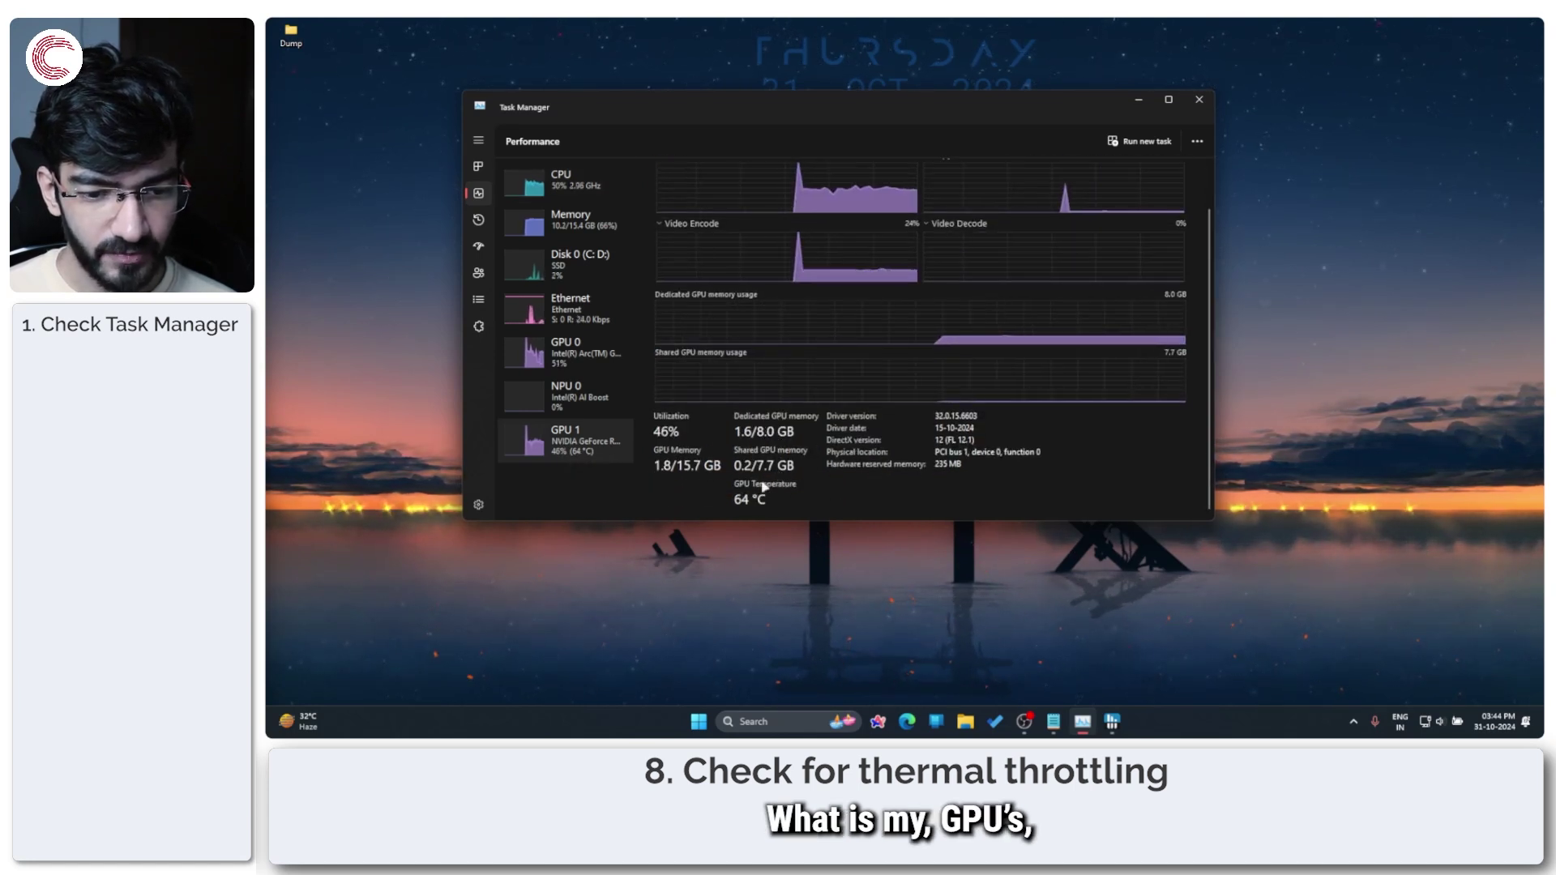
pyautogui.scroll(3, 819, 490)
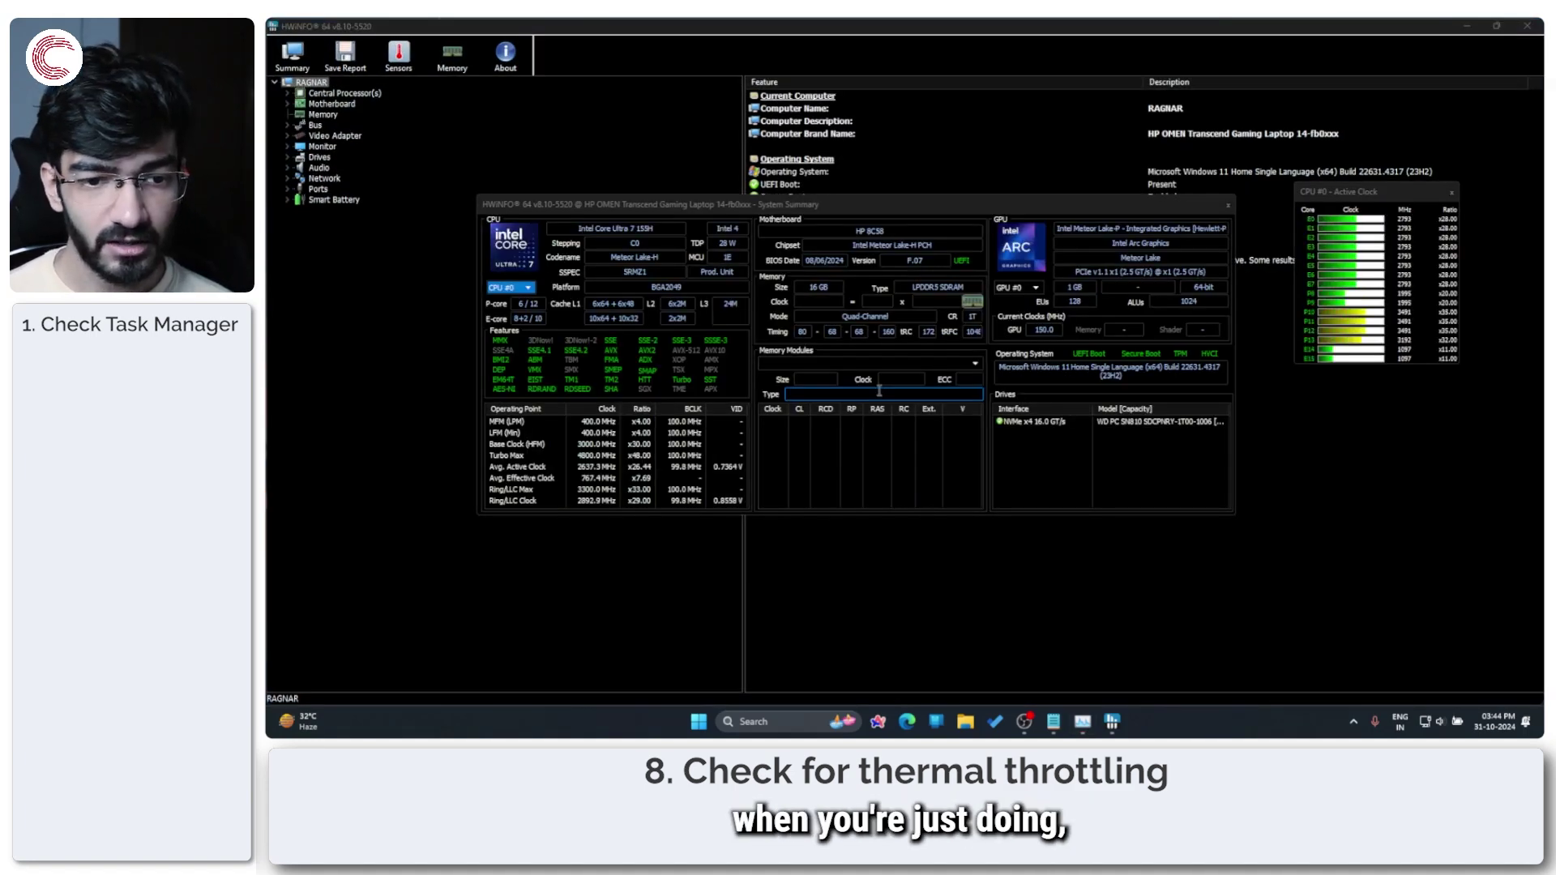
# Step: Dismiss HWiNFO's summary and update notice, check the sensor temperatures (GPU about 65 °C), then close HWiNFO
pyautogui.click(1228, 205)
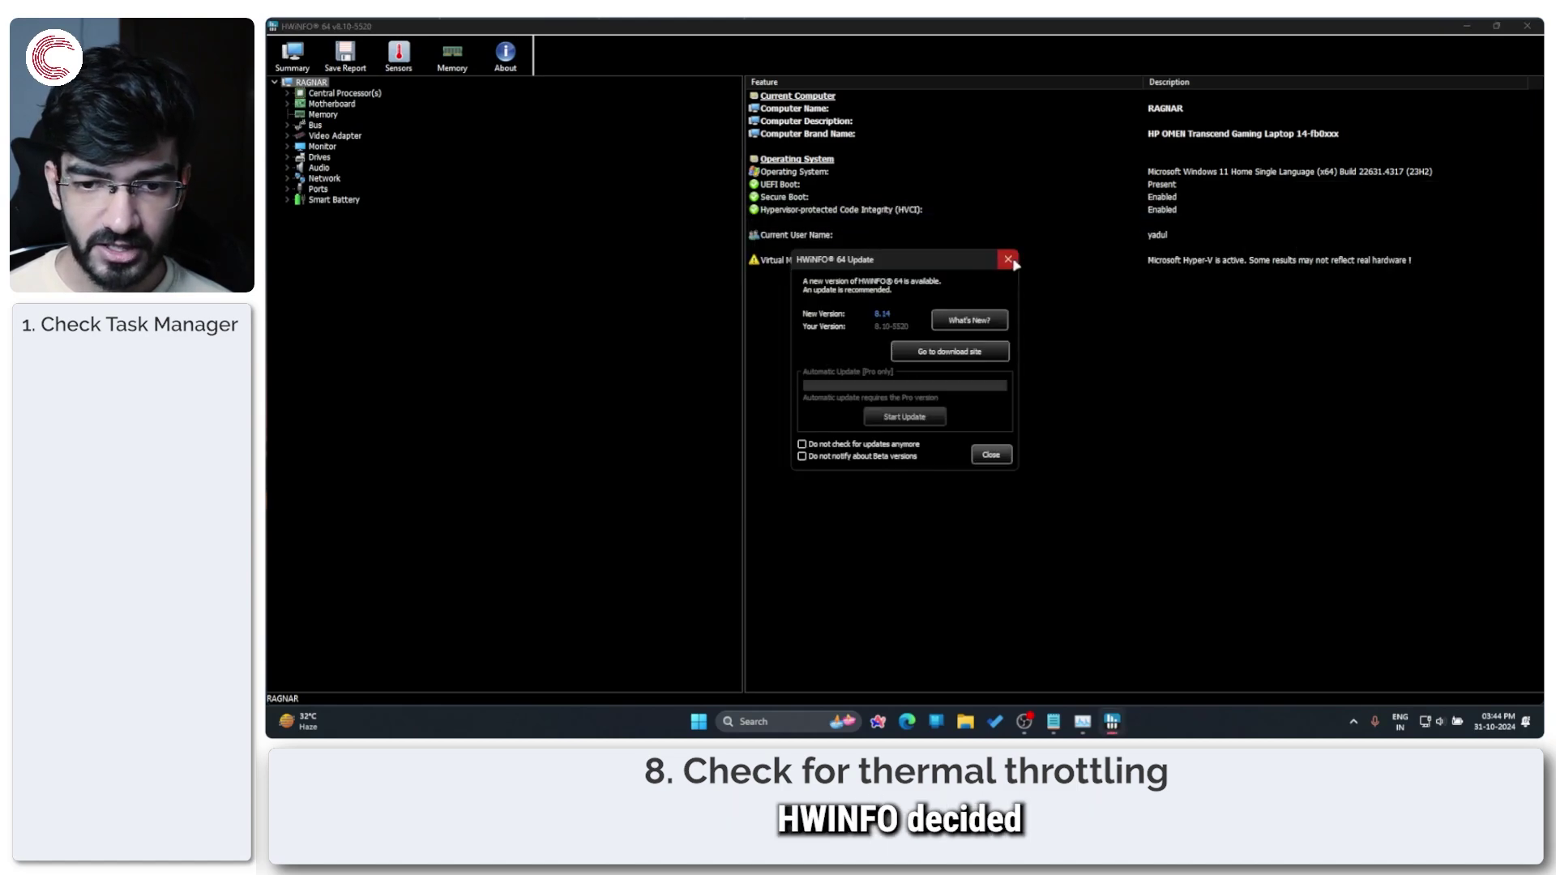
pyautogui.click(1010, 260)
pyautogui.click(400, 55)
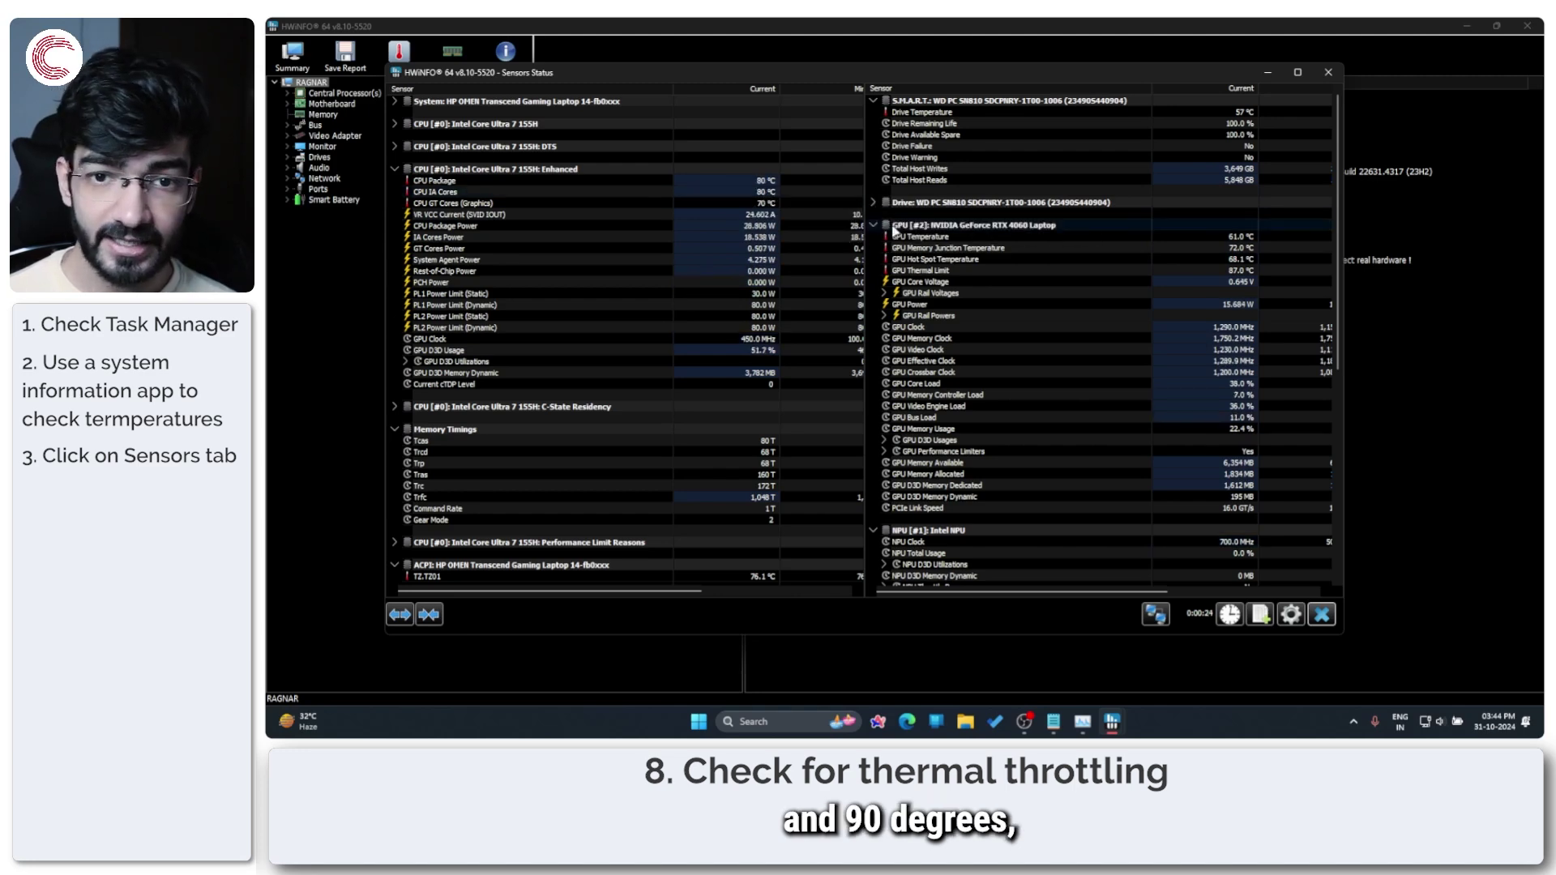
pyautogui.click(1329, 73)
pyautogui.click(1526, 26)
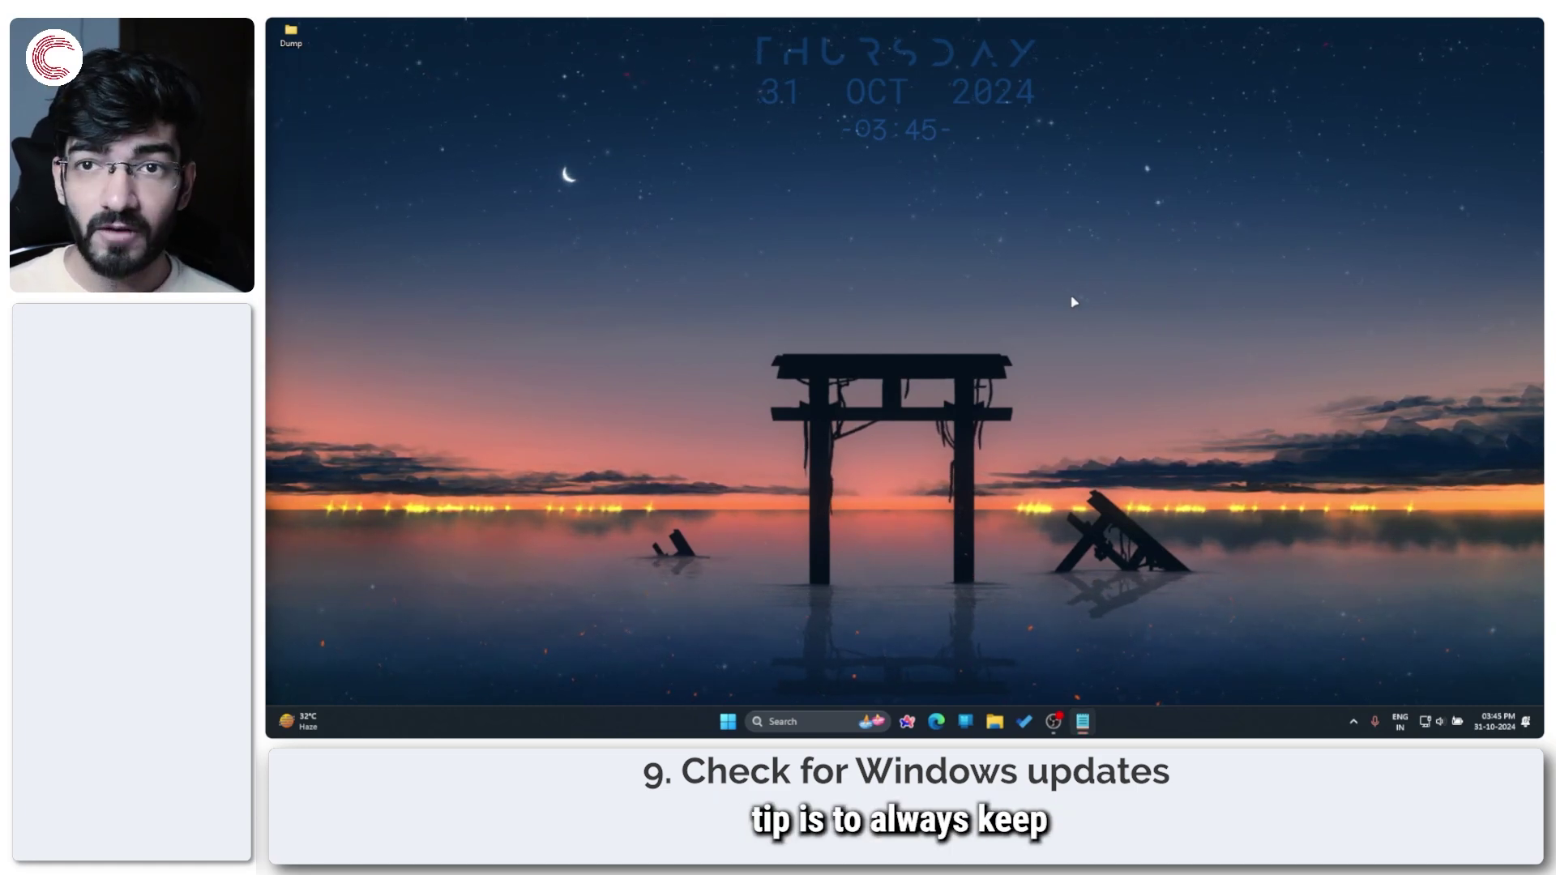
# Step: Search 'windows update', confirm the Windows Update page reports up to date, then close Settings
pyautogui.press('super+i')
pyautogui.hotkey('alt', 'F4')
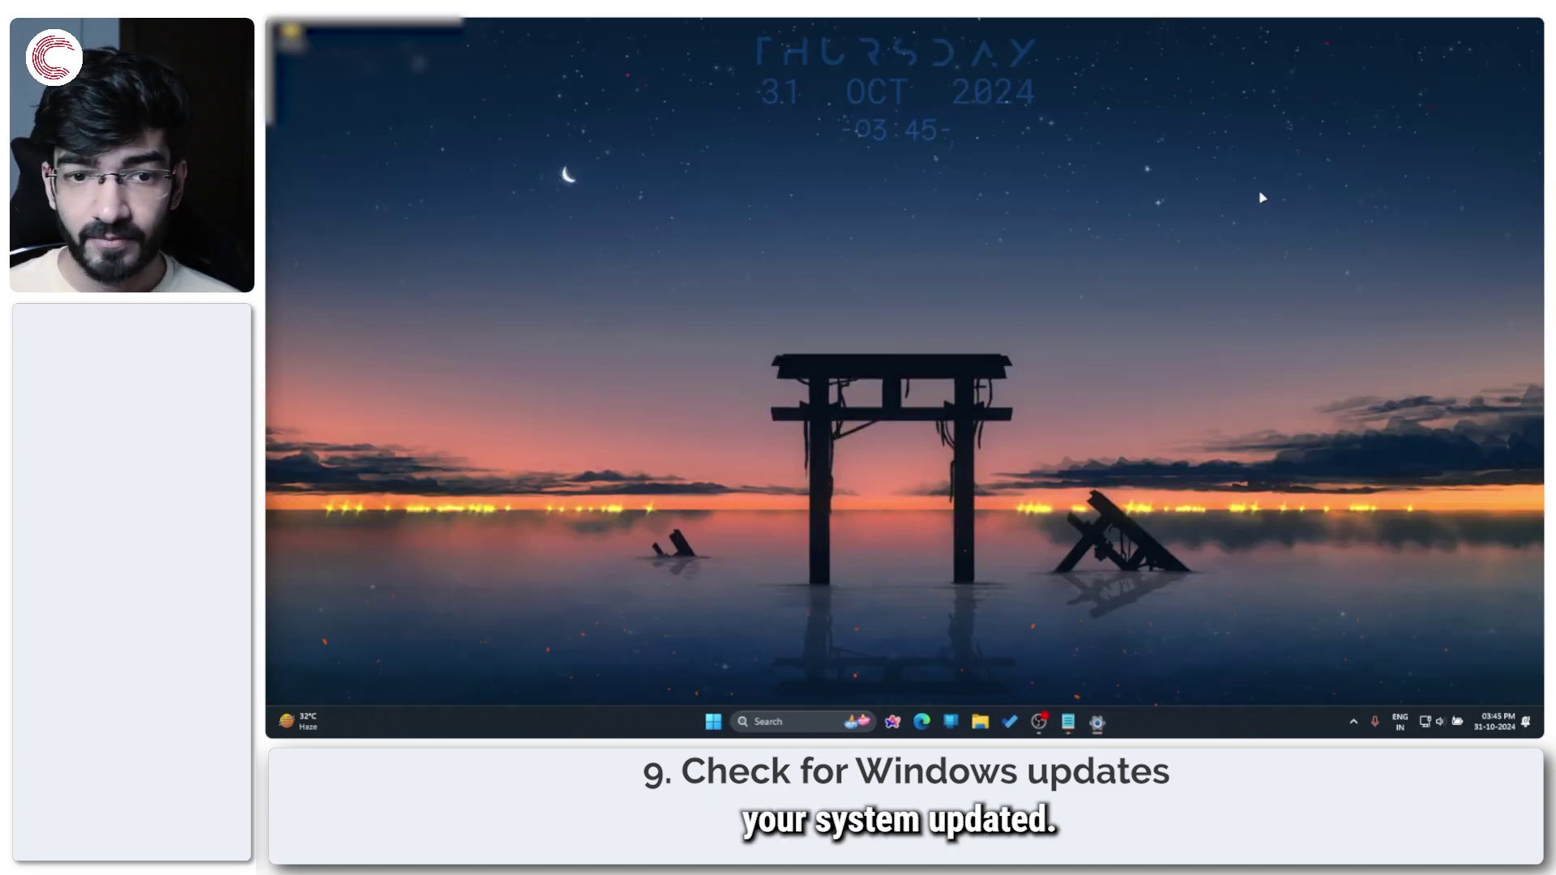
pyautogui.press('super')
pyautogui.write('windos')
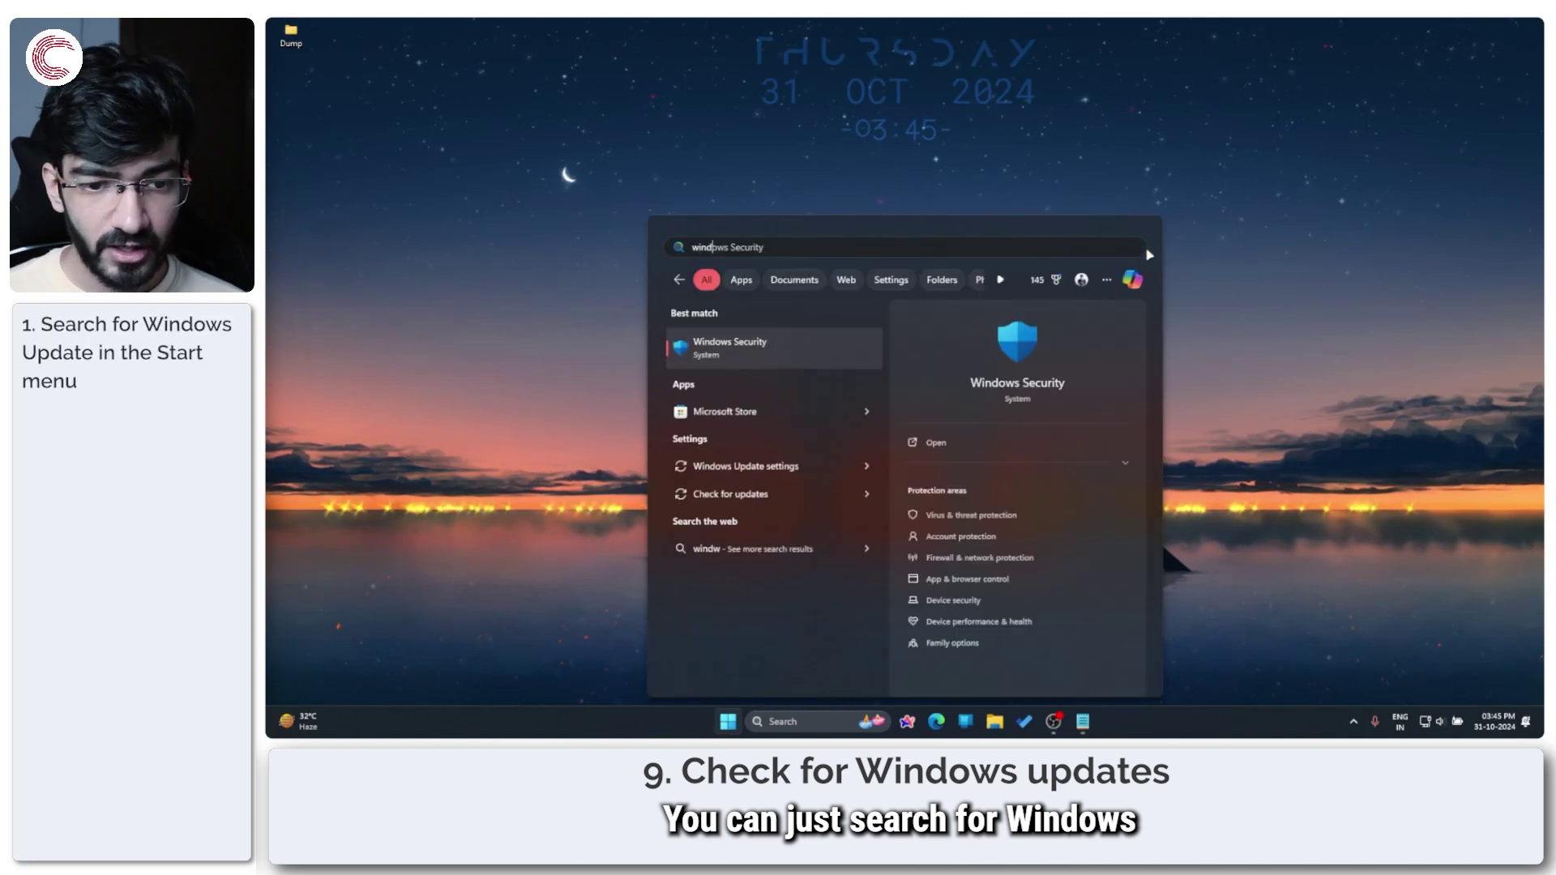
pyautogui.write(' u')
pyautogui.press('BackSpace')
pyautogui.press('BackSpace')
pyautogui.press('BackSpace')
pyautogui.write('ws up')
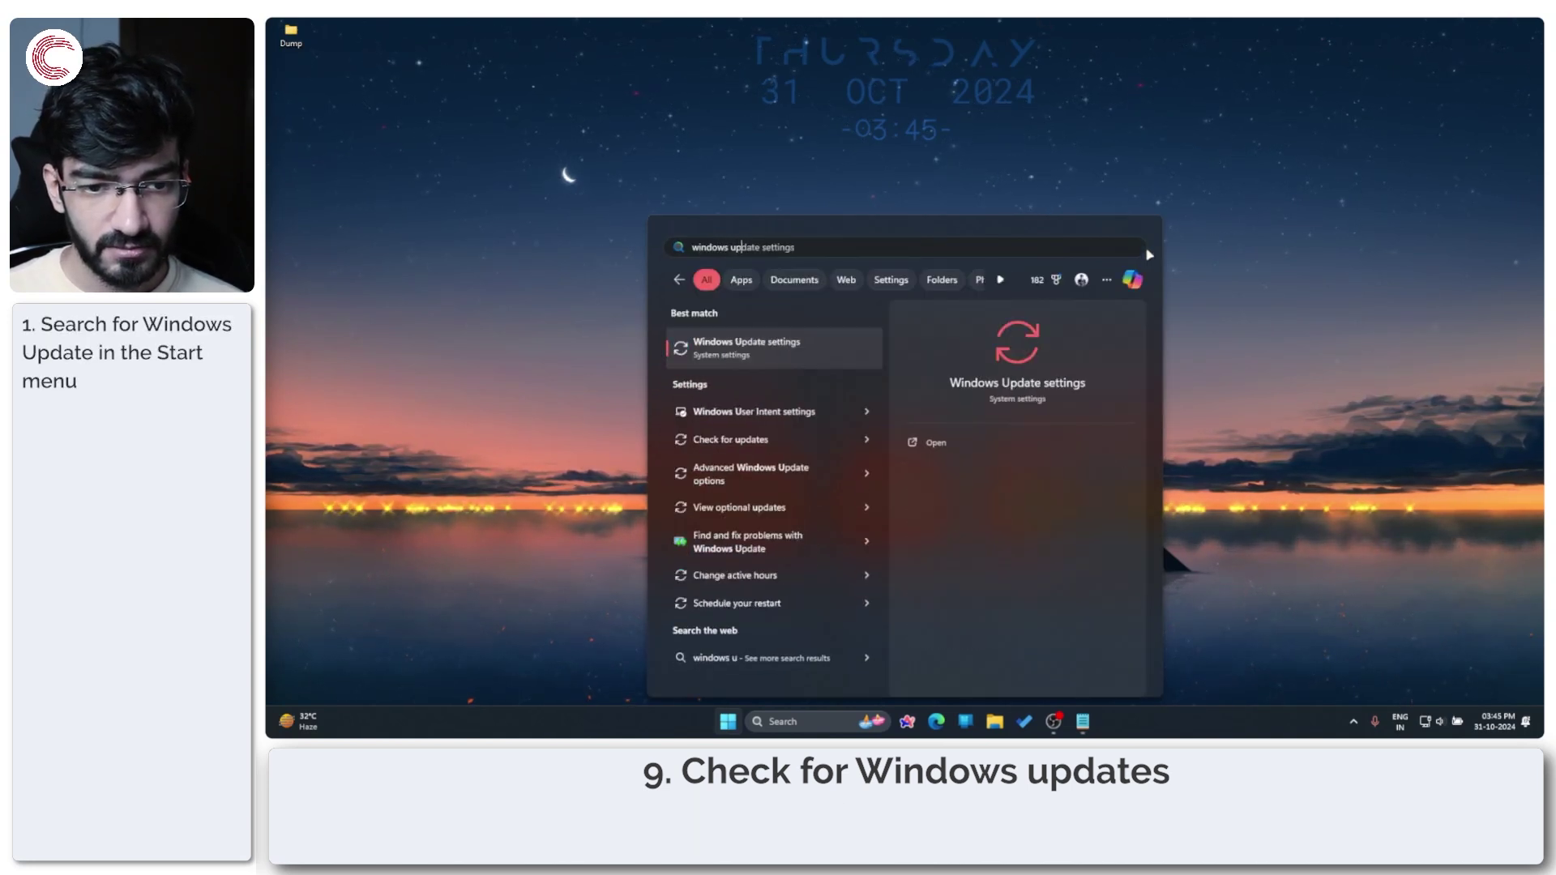
pyautogui.write('date')
pyautogui.click(891, 280)
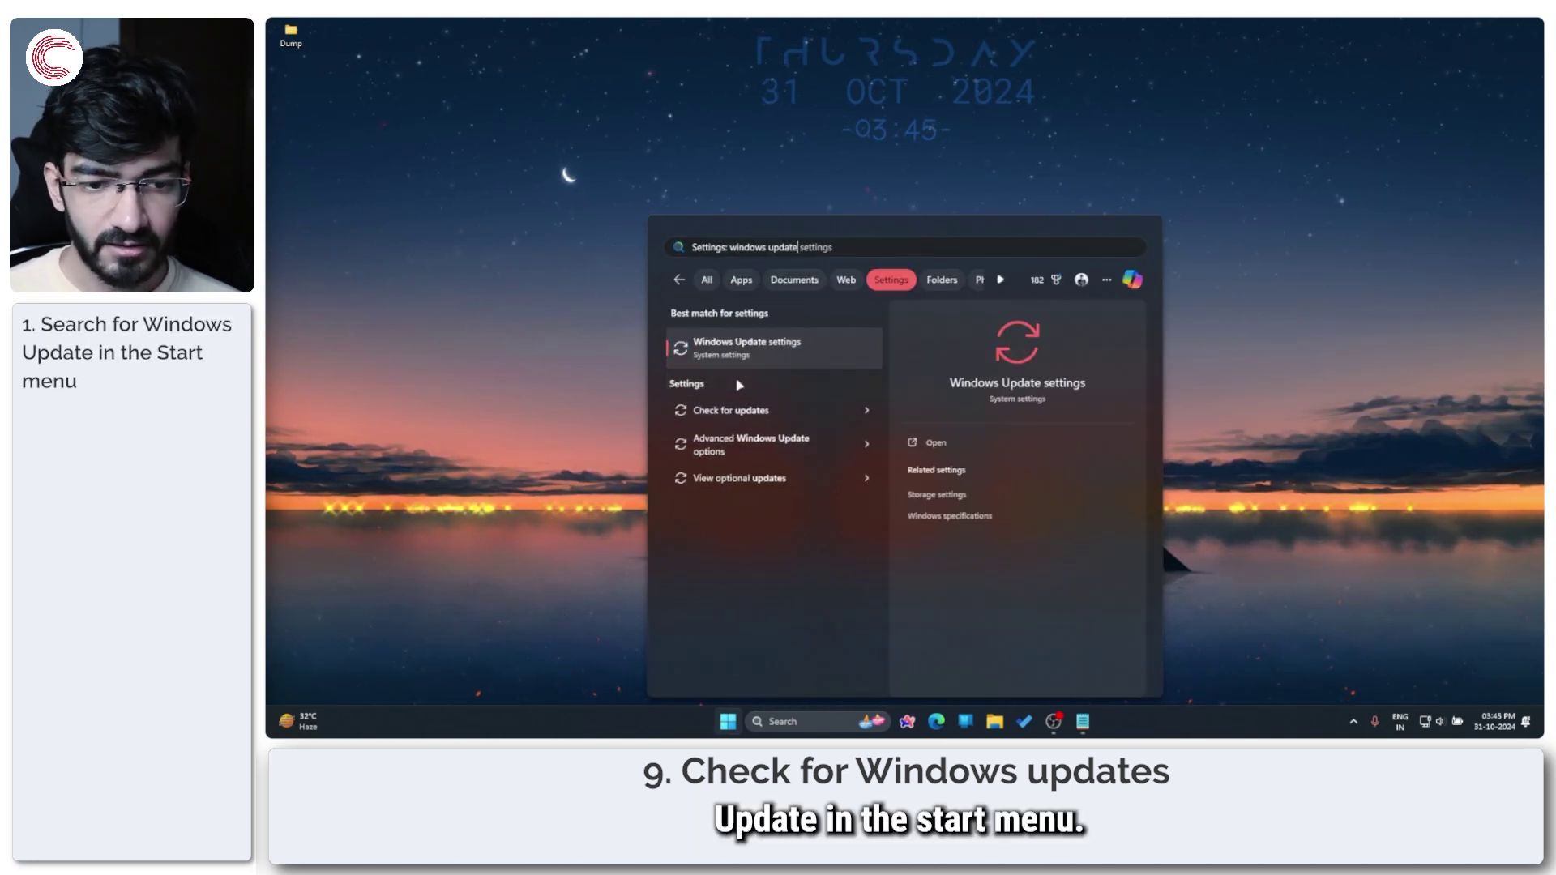
pyautogui.click(779, 350)
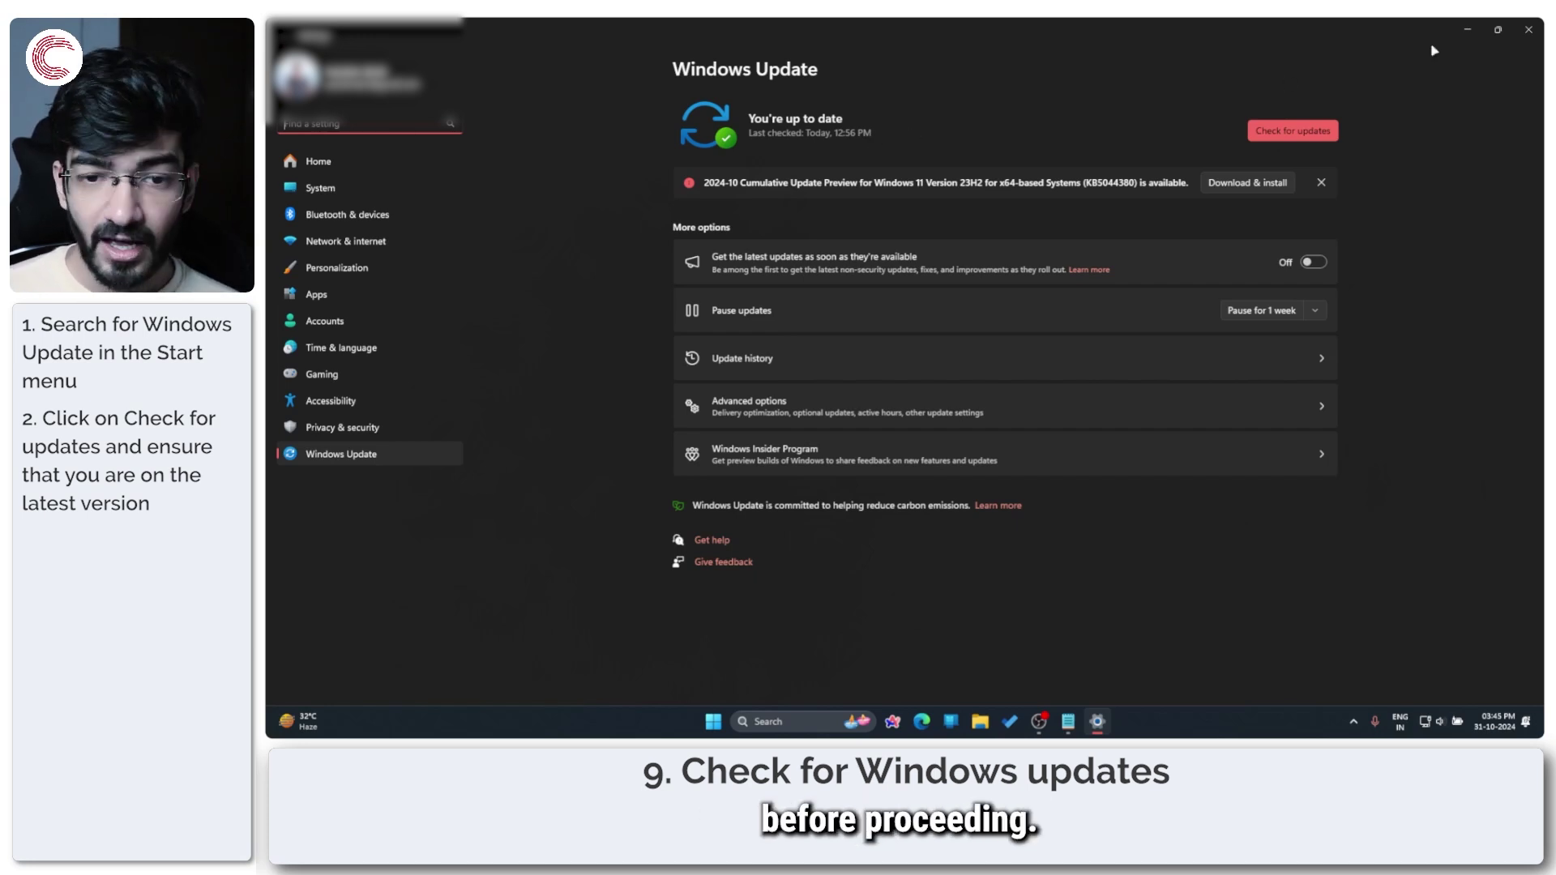
pyautogui.click(1528, 29)
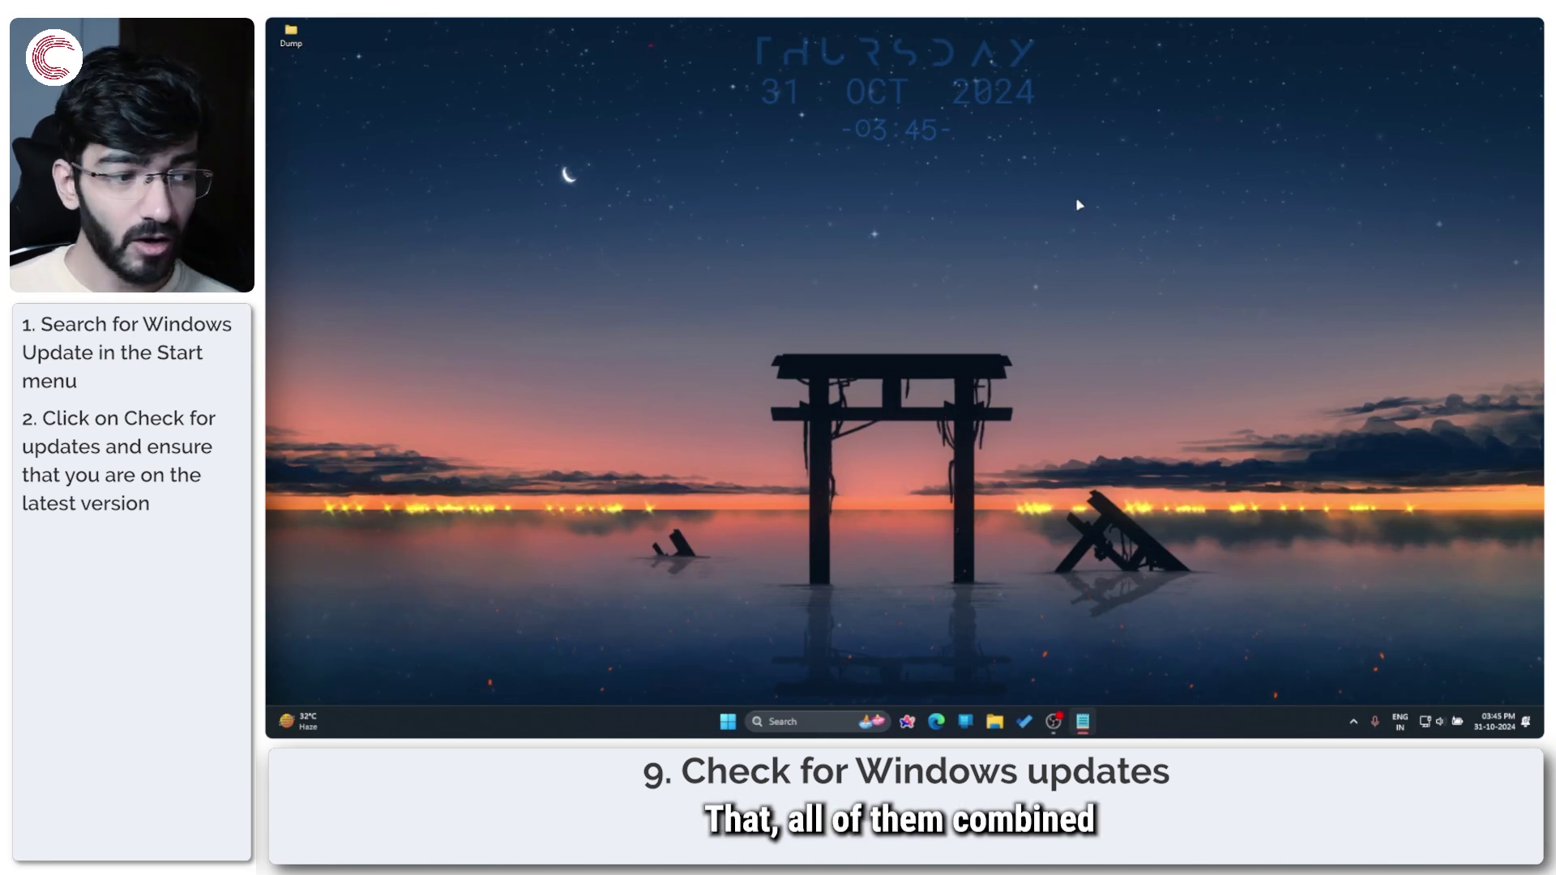